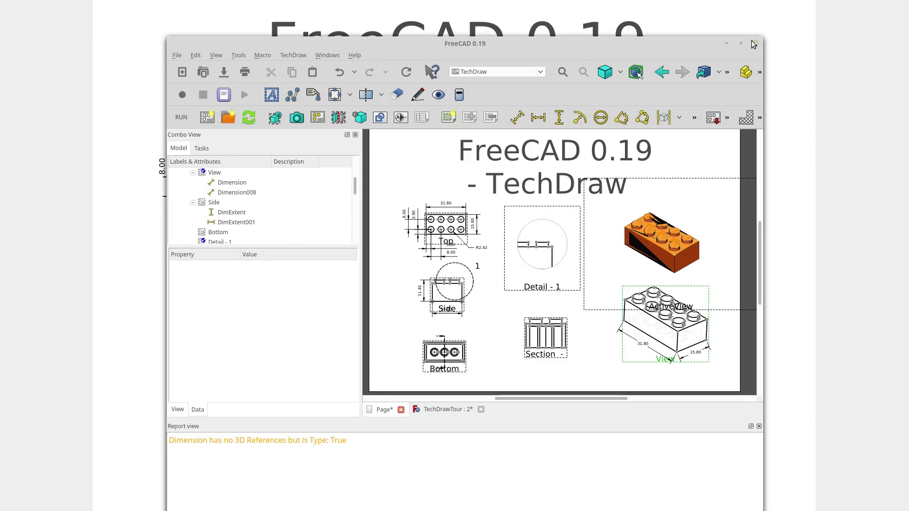
# Maximize the FreeCAD window and select the orange ActiveView on the drawing page.
pyautogui.click(741, 43)
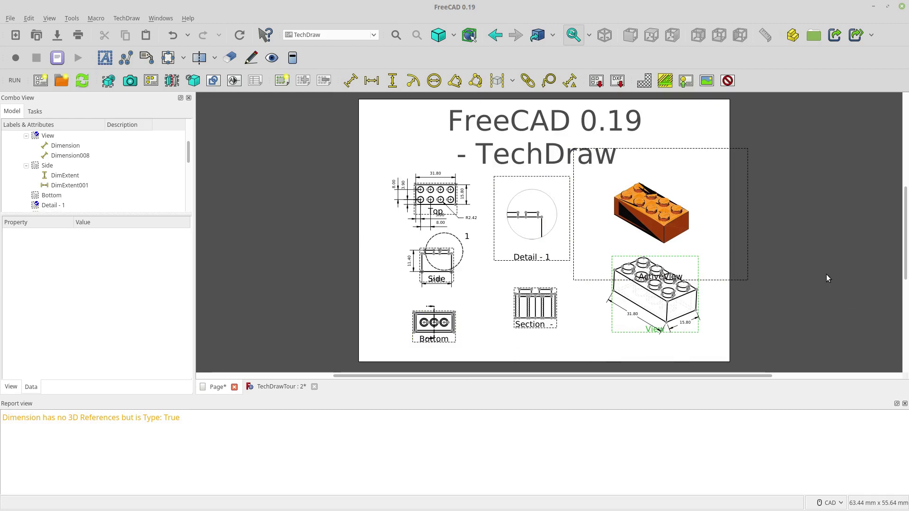
pyautogui.click(658, 227)
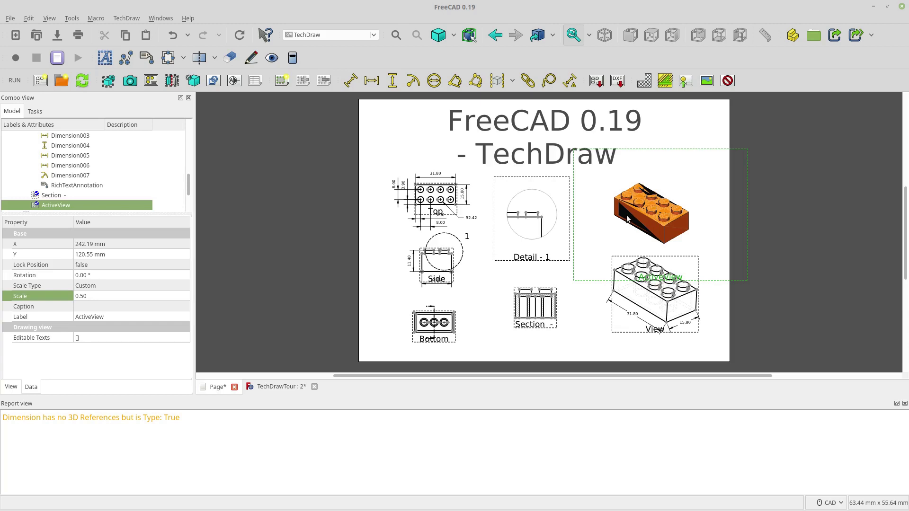
# Delete the ActiveView and drag the isometric brick view up to the page's upper right.
pyautogui.press('Delete')
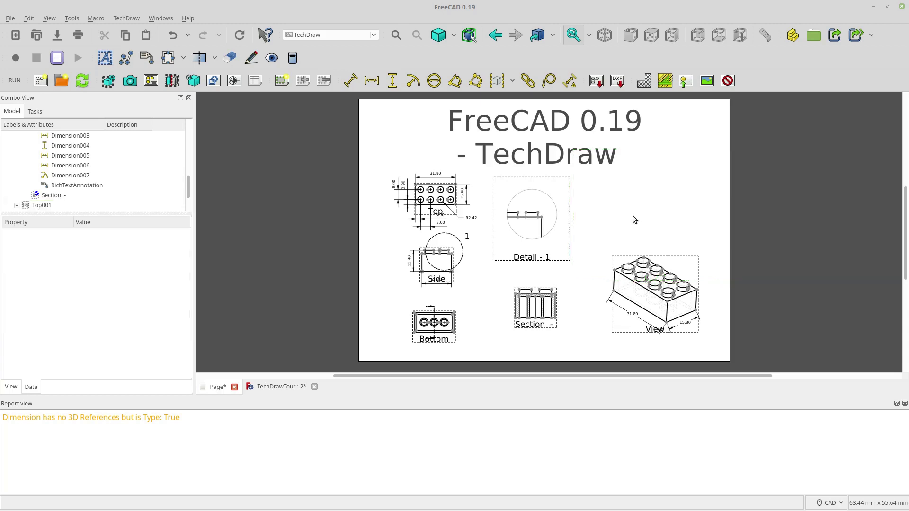
pyautogui.click(664, 284)
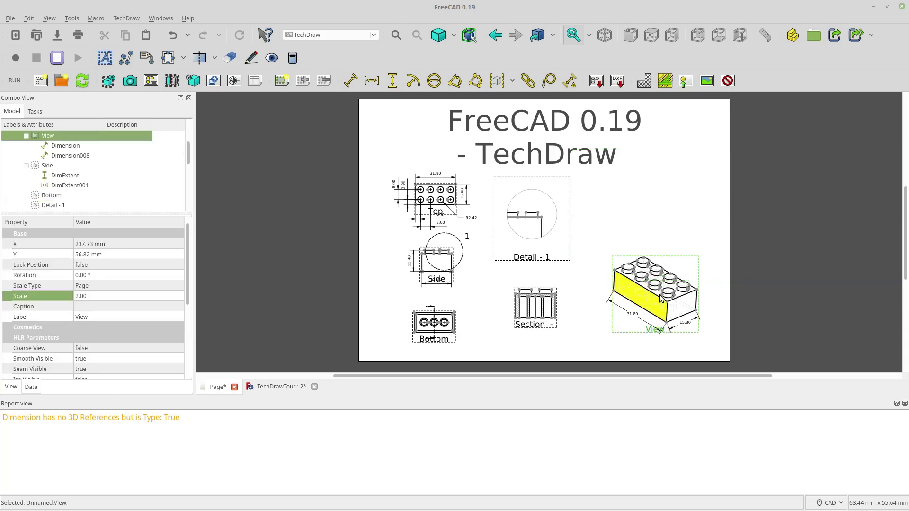
pyautogui.moveTo(656, 334); pyautogui.dragTo(659, 251)
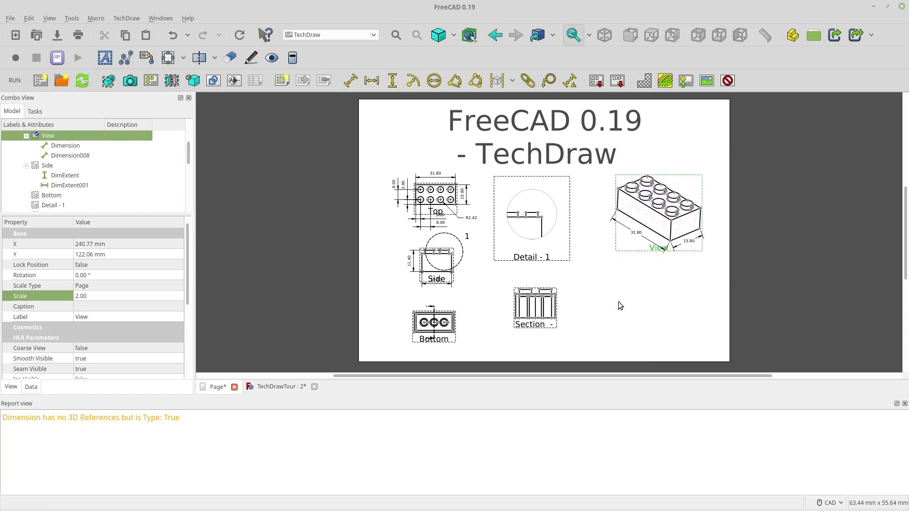
pyautogui.click(619, 301)
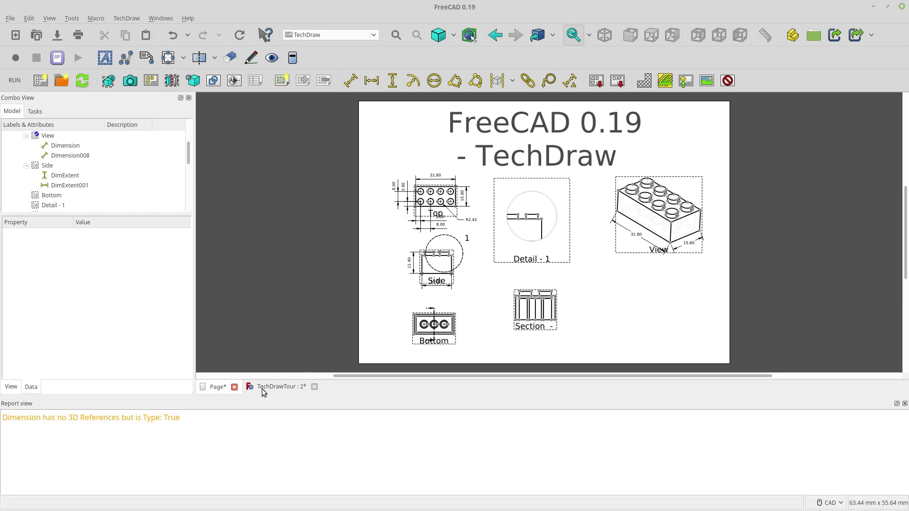
# Close the drawing page and delete the Page object along with its views.
pyautogui.click(234, 387)
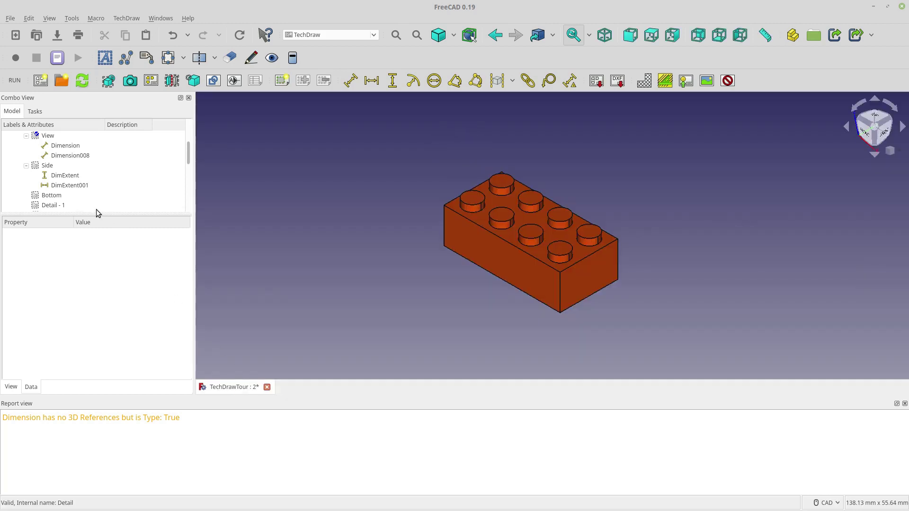
pyautogui.scroll(2, 56, 189)
pyautogui.click(52, 166)
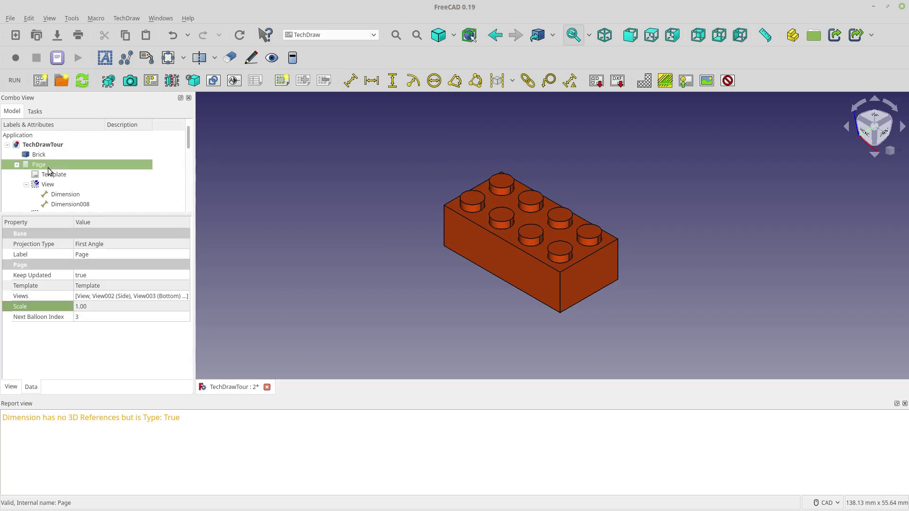
pyautogui.press('Delete')
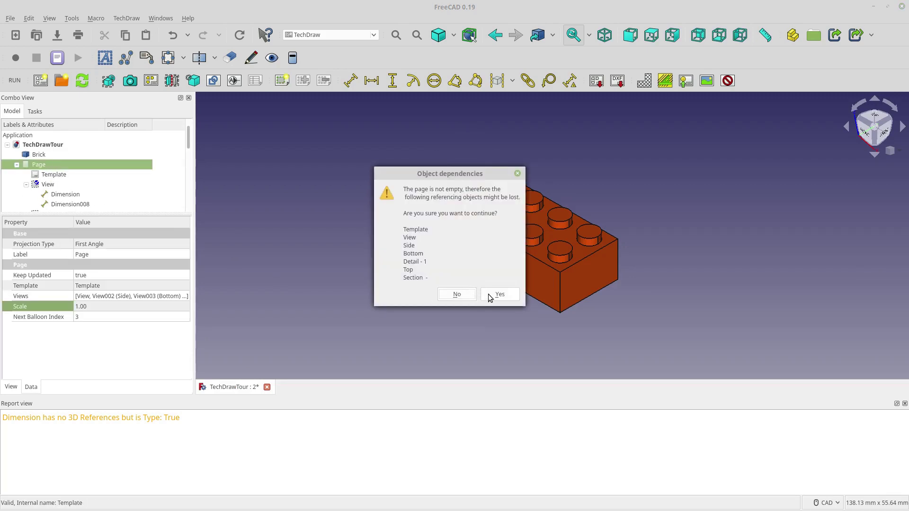
pyautogui.click(455, 294)
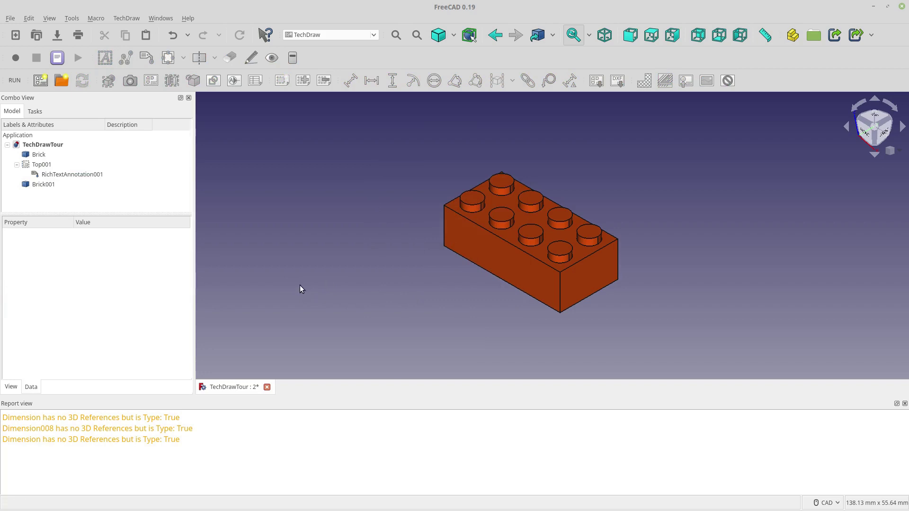
# Delete the leftover Top001, RichTextAnnotation001 and Brick001 objects, leaving only Brick.
pyautogui.click(58, 165)
pyautogui.keyDown('ctrl'); pyautogui.click(59, 173); pyautogui.keyUp('ctrl')
pyautogui.keyDown('ctrl'); pyautogui.click(51, 183); pyautogui.keyUp('ctrl')
pyautogui.press('Delete')
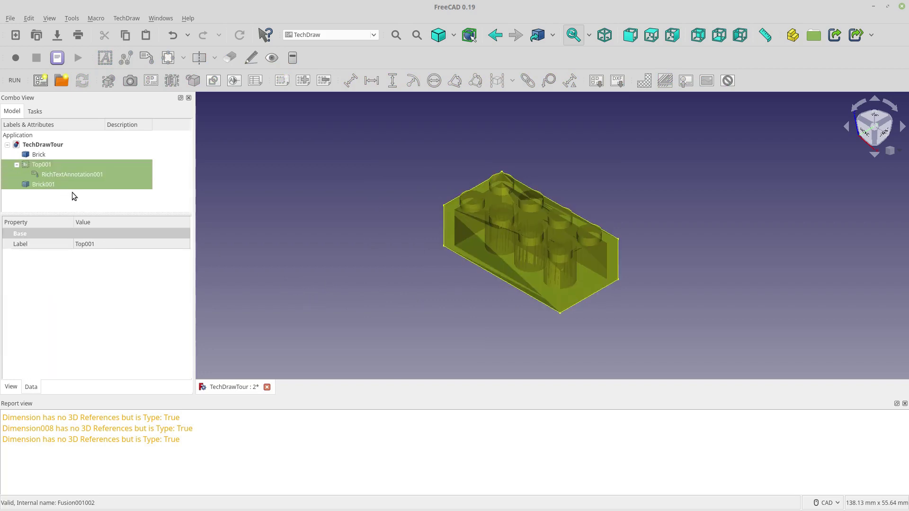
pyautogui.click(47, 155)
pyautogui.click(340, 245)
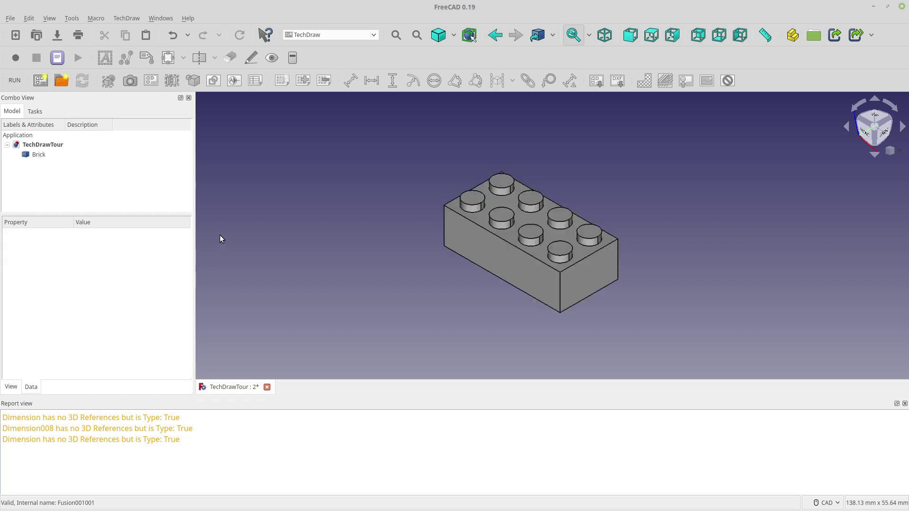
# Insert a new default drawing page and expand it in the tree.
pyautogui.moveTo(220, 236); pyautogui.dragTo(463, 321, button='middle')
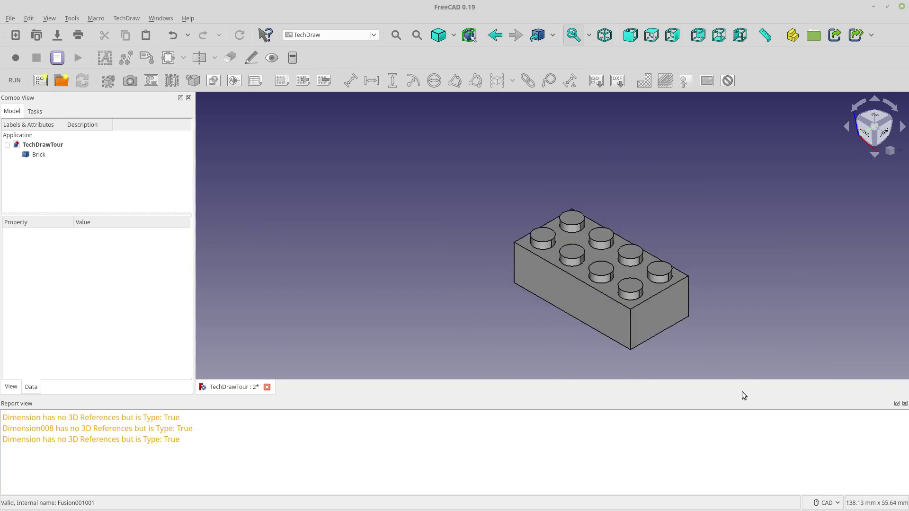
pyautogui.scroll(5, 710, 343)
pyautogui.scroll(-4, 648, 320)
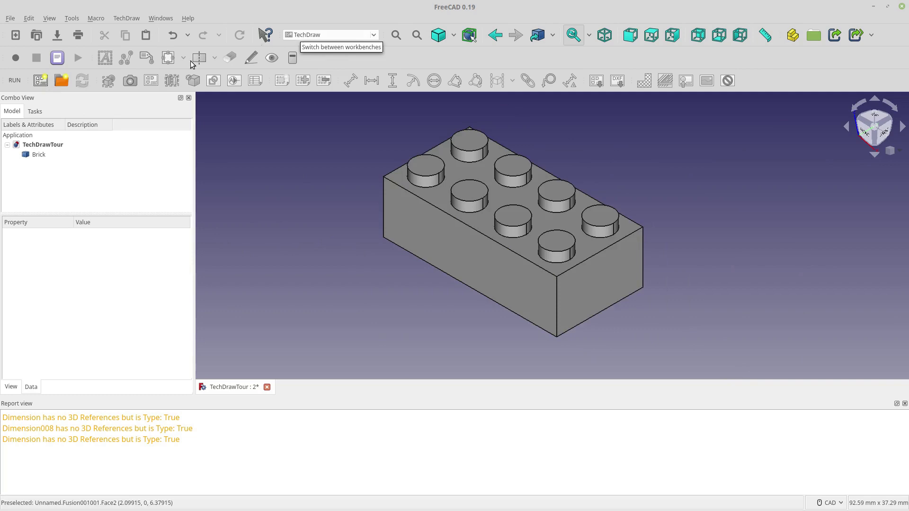
pyautogui.click(40, 81)
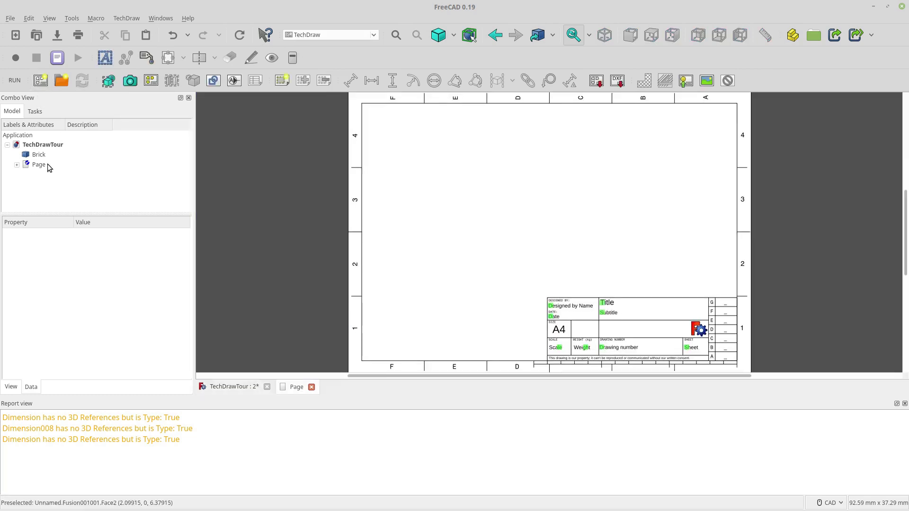
pyautogui.click(44, 165)
pyautogui.click(16, 165)
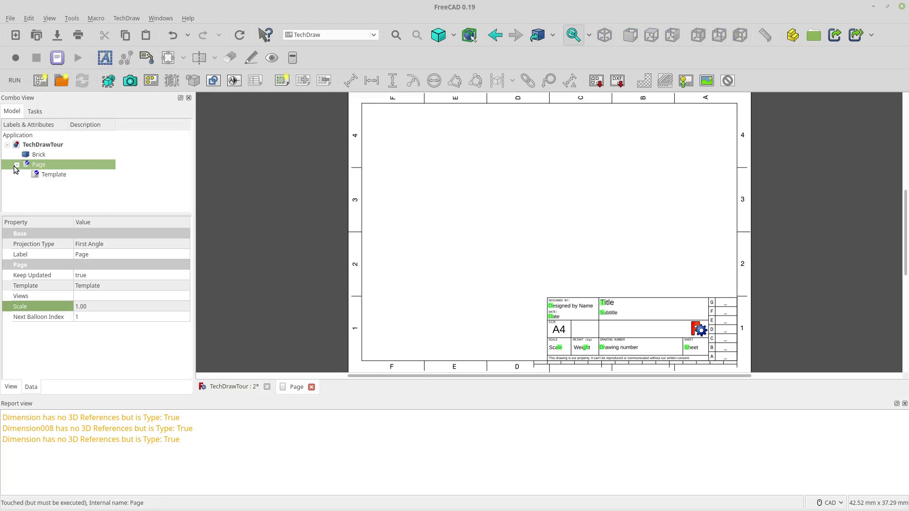
# Change the page's Template to USLetter_Landscape_blank.svg.
pyautogui.click(47, 175)
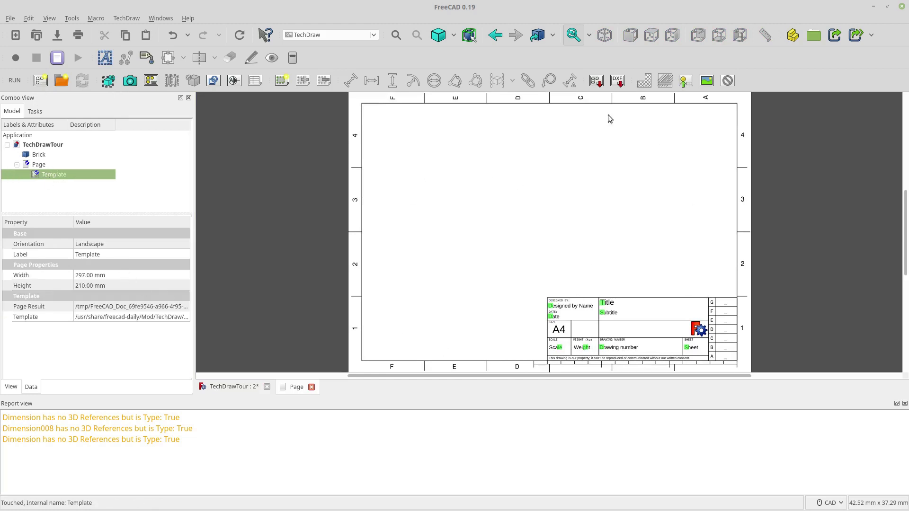
pyautogui.click(143, 317)
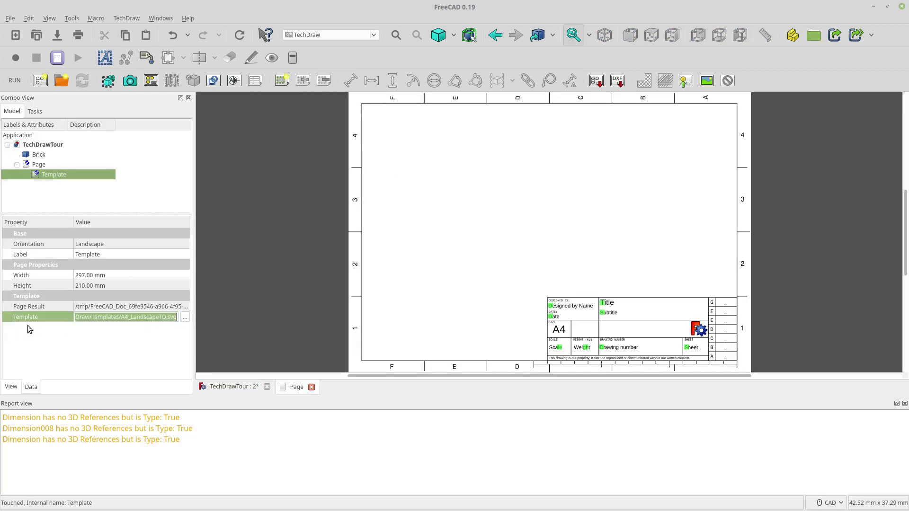
pyautogui.click(185, 319)
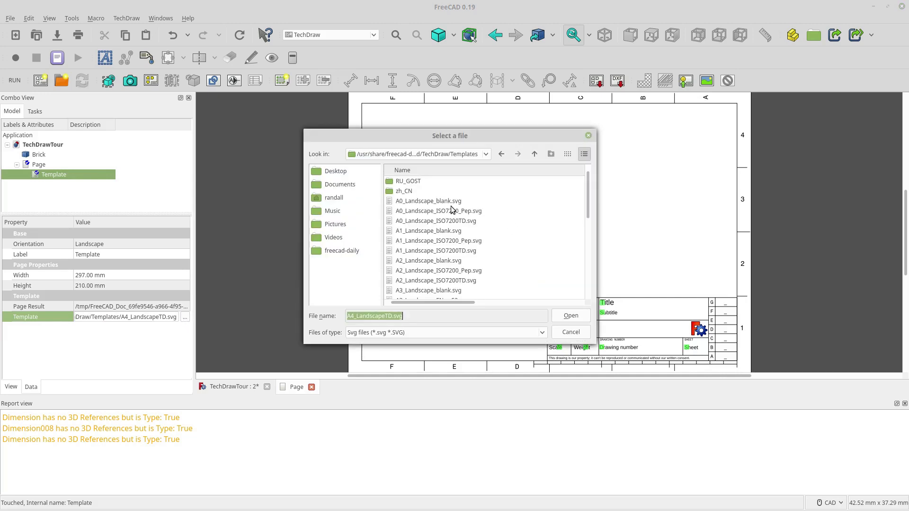
pyautogui.scroll(-2, 453, 229)
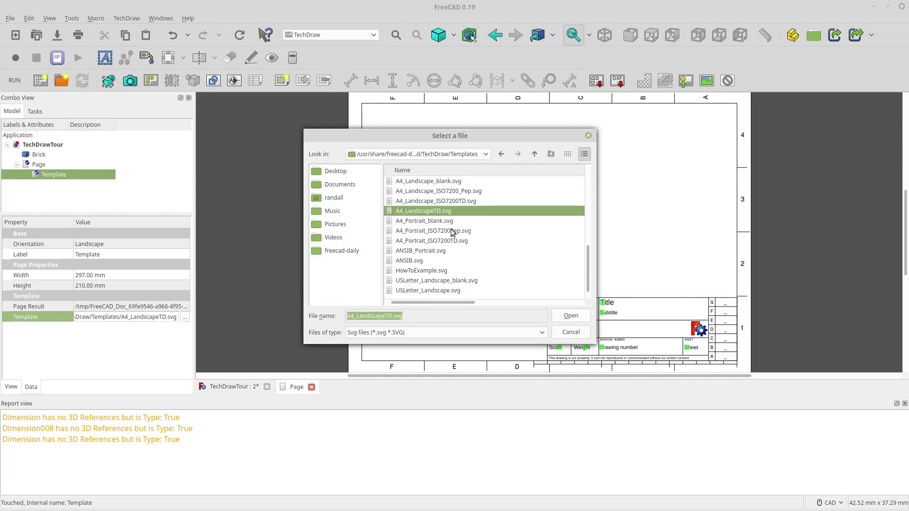
pyautogui.click(457, 281)
pyautogui.click(570, 316)
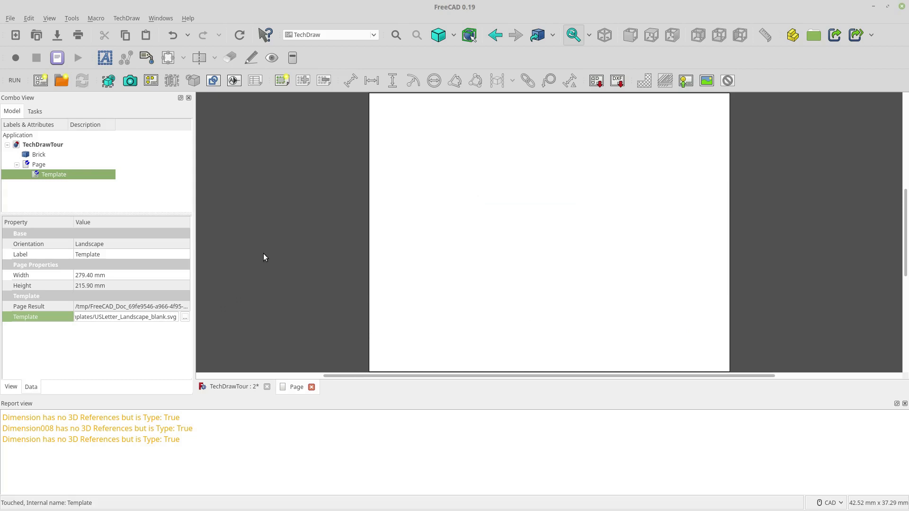
# Insert a trial view of the brick onto the new page.
pyautogui.click(231, 391)
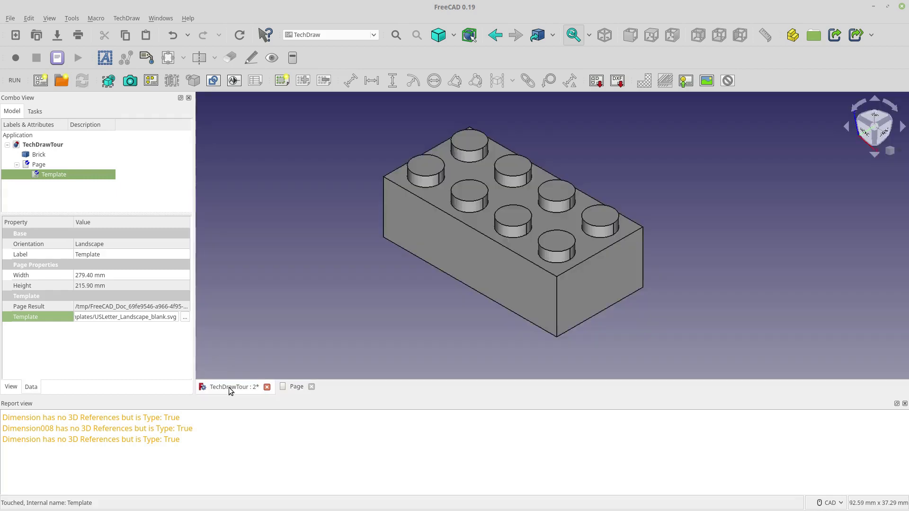
pyautogui.click(441, 241)
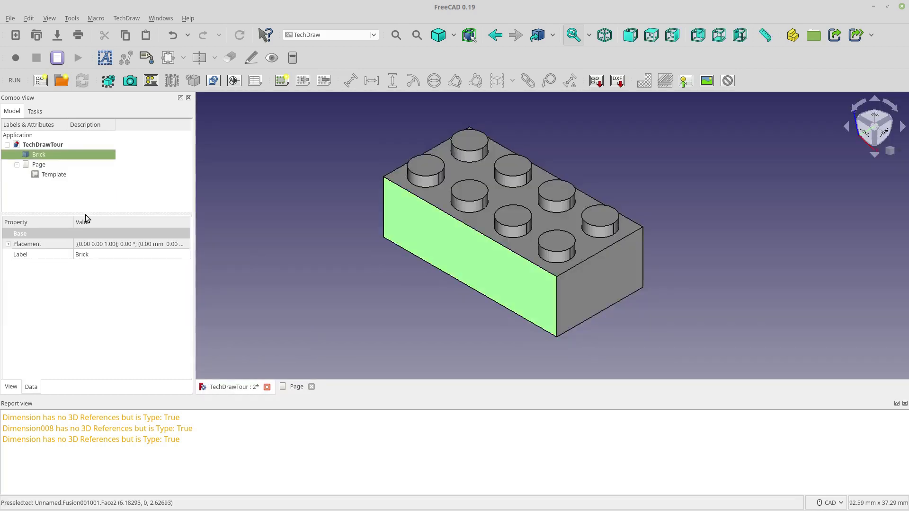
pyautogui.click(109, 83)
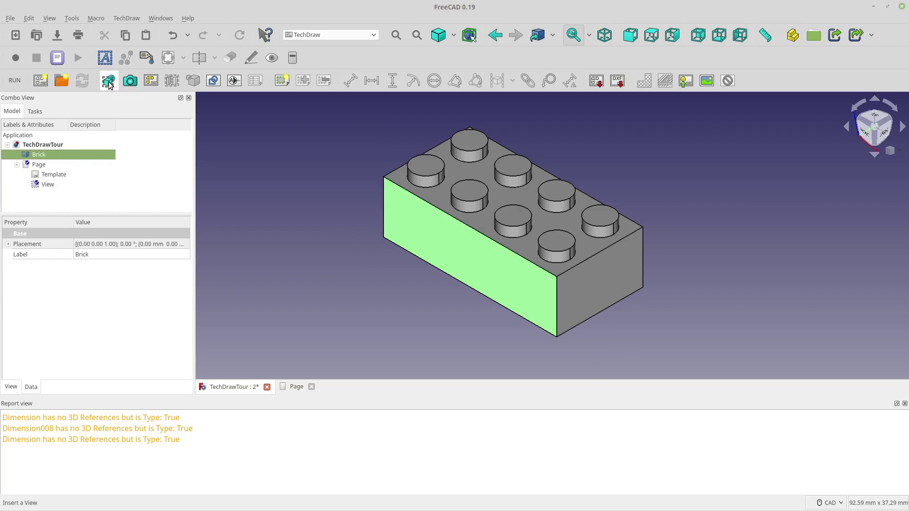
pyautogui.click(291, 390)
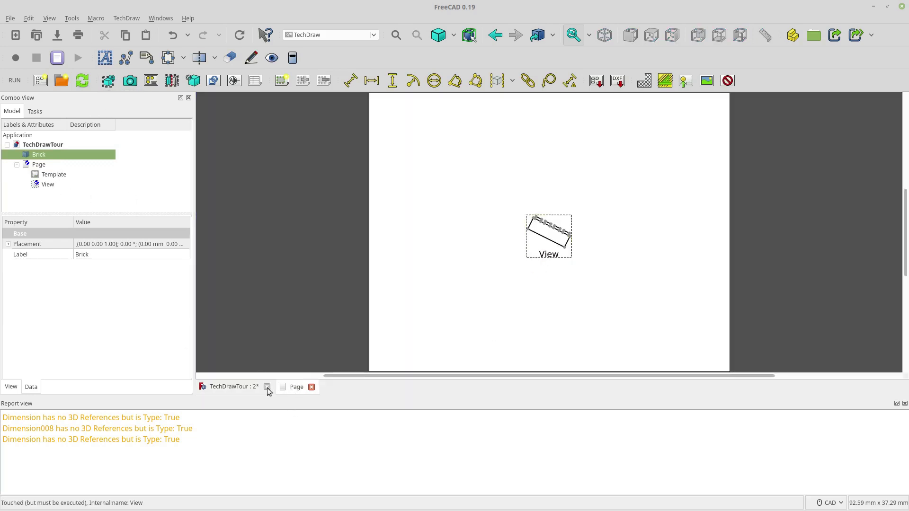
# Delete the trial brick view from the page and return to the 3D model.
pyautogui.click(244, 387)
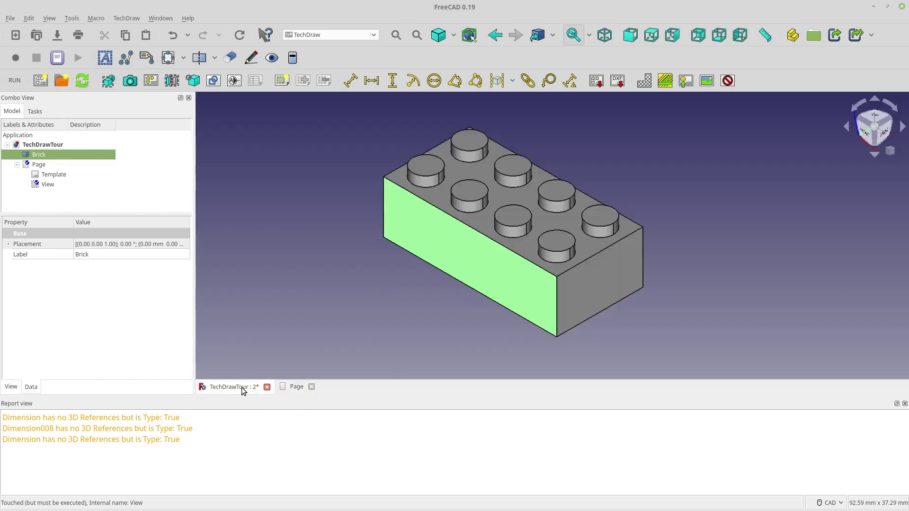
pyautogui.click(290, 387)
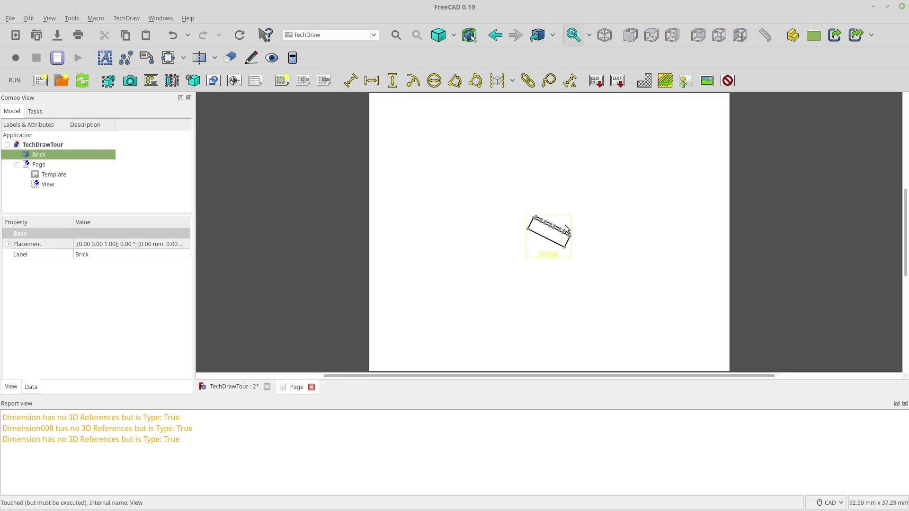
pyautogui.click(551, 242)
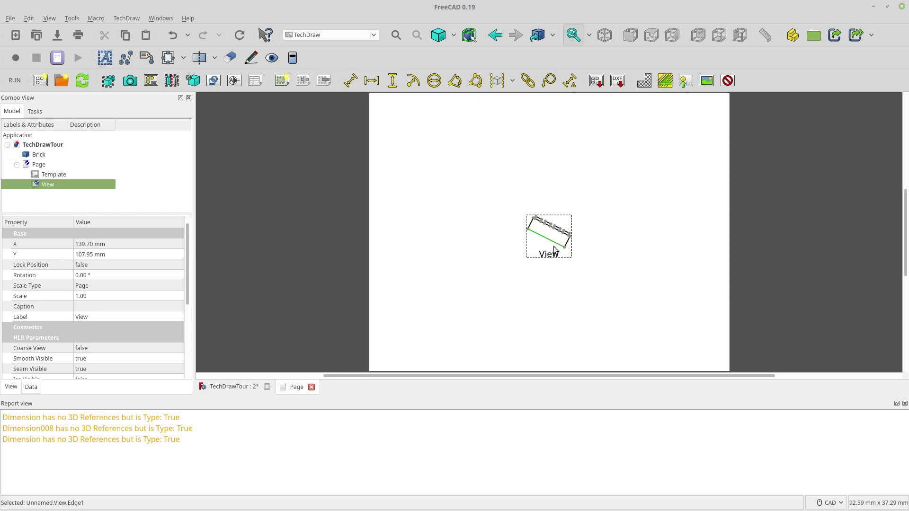
pyautogui.press('Delete')
pyautogui.click(254, 388)
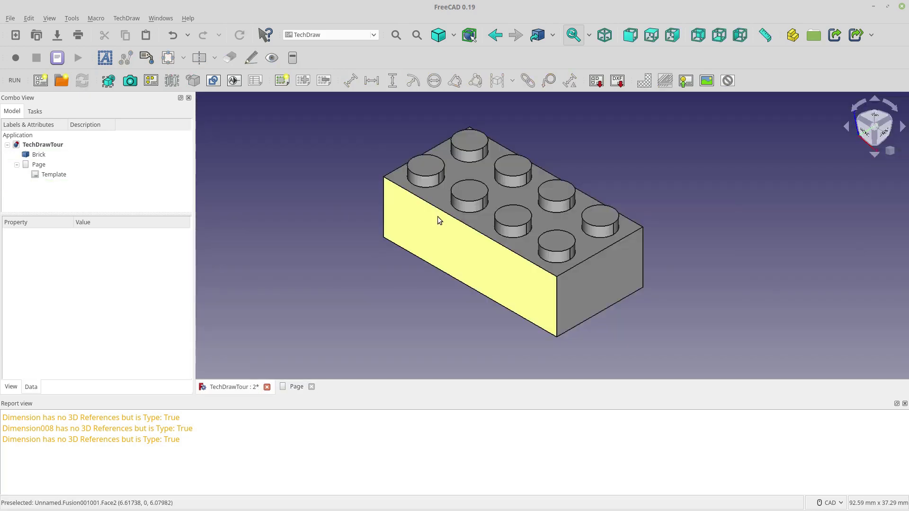
# Insert an isometric view of the brick and drag it to the sheet's upper right (X 223.05, Y 151.28).
pyautogui.click(630, 40)
pyautogui.click(604, 35)
pyautogui.click(401, 37)
pyautogui.click(53, 155)
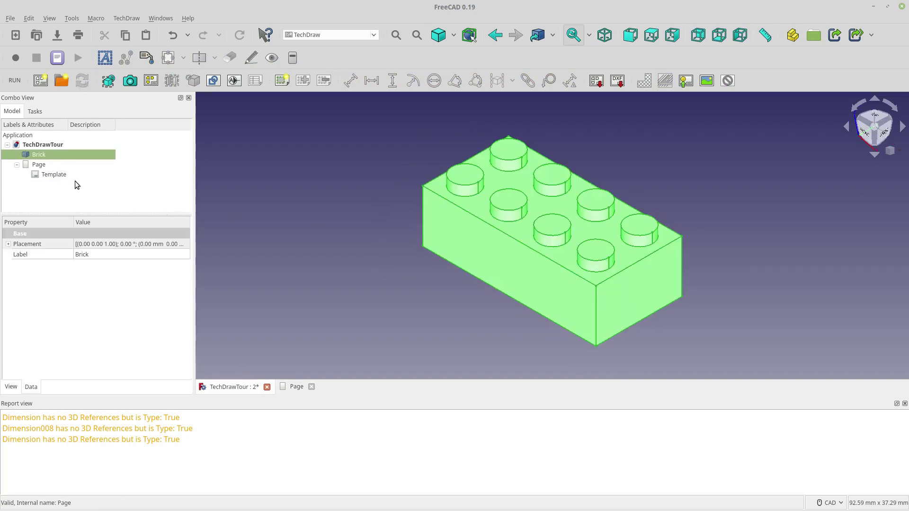
pyautogui.click(108, 81)
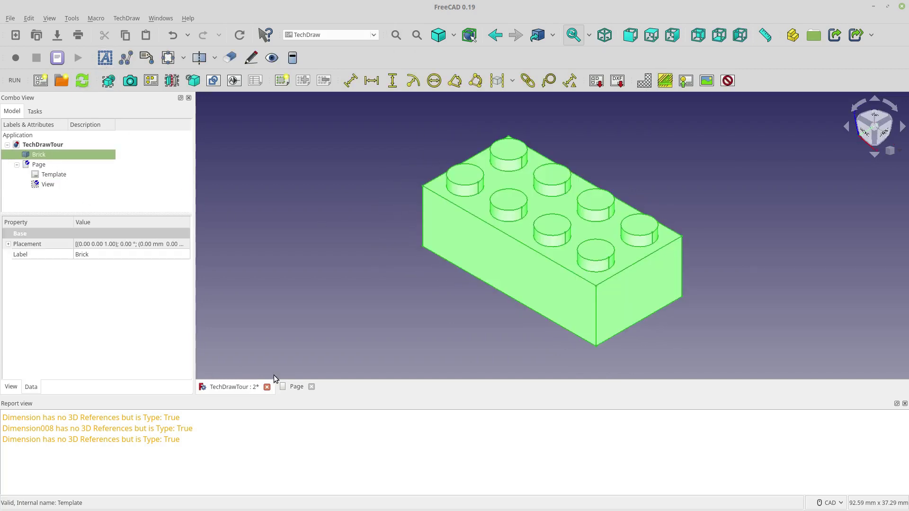
pyautogui.click(296, 388)
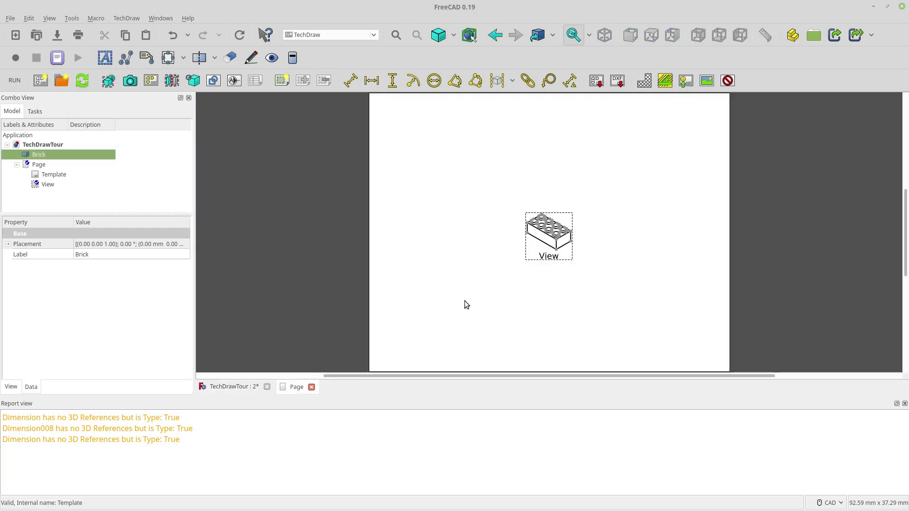
pyautogui.moveTo(549, 256); pyautogui.dragTo(654, 204)
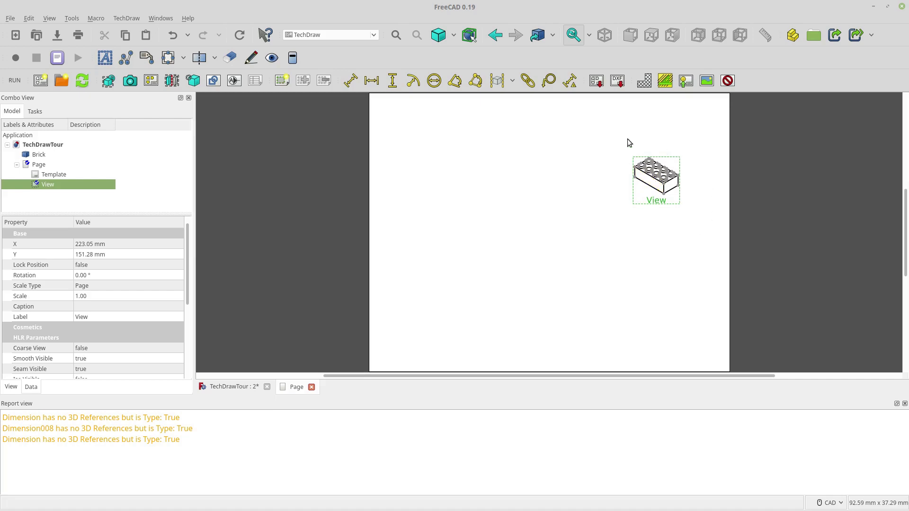
# Set the brick view's Scale to 2 and nudge it slightly left.
pyautogui.click(120, 297)
pyautogui.write('2')
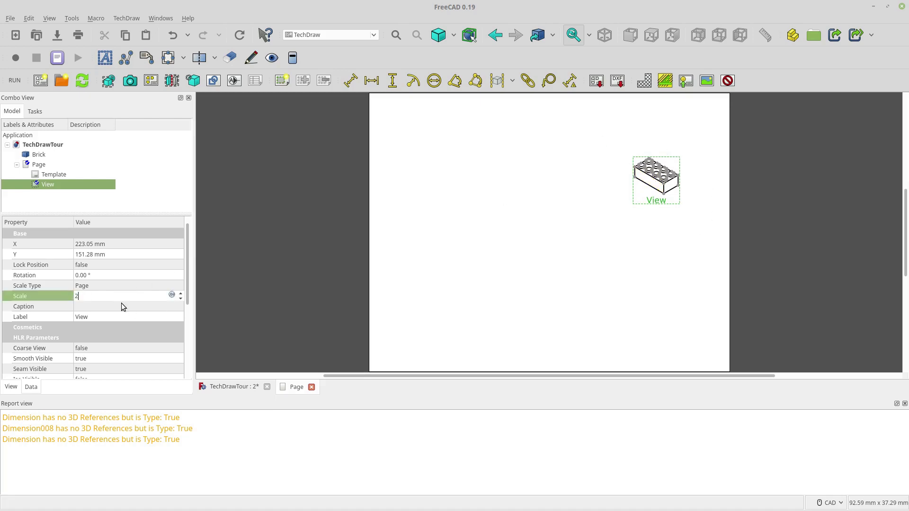
pyautogui.click(128, 306)
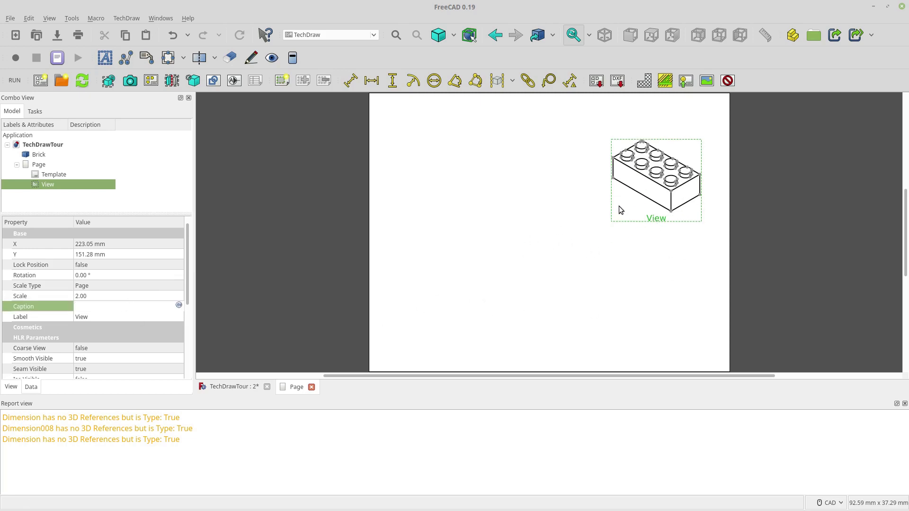
pyautogui.moveTo(657, 217); pyautogui.dragTo(652, 219)
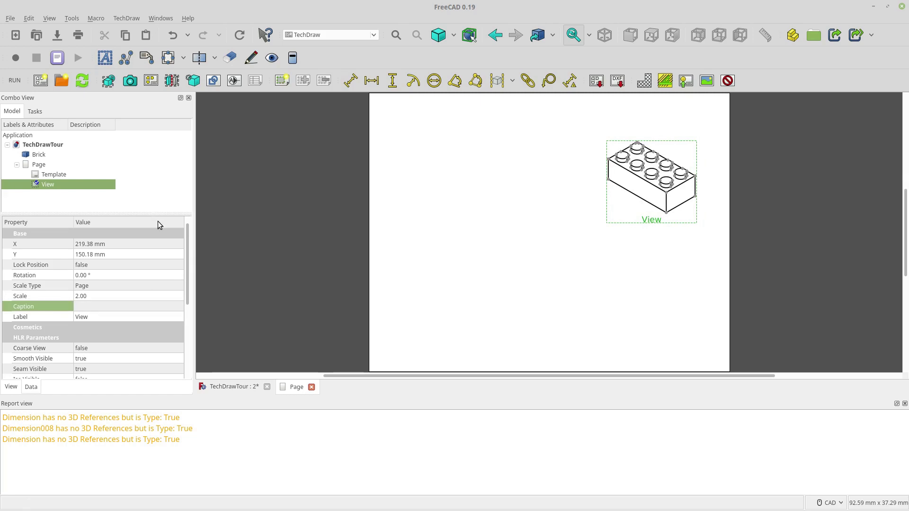
pyautogui.click(241, 227)
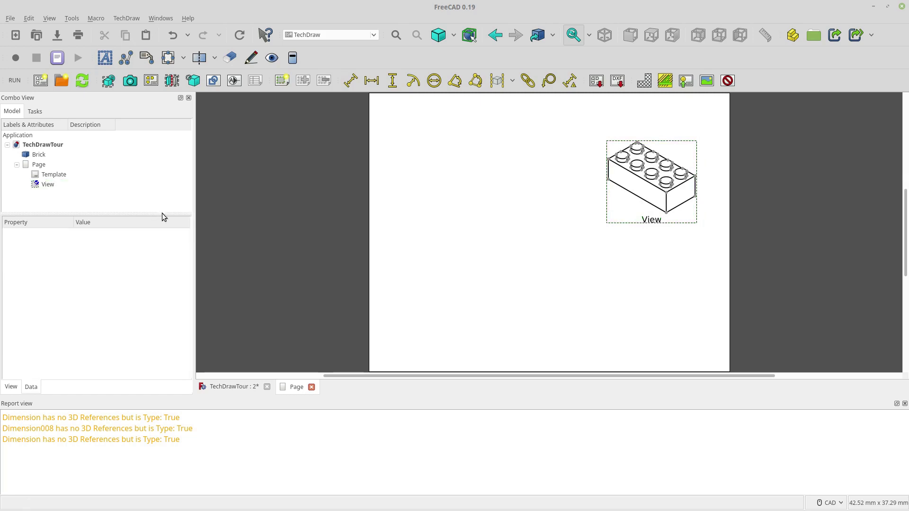
# Insert top and right-side views of the brick from the 3D model.
pyautogui.click(242, 386)
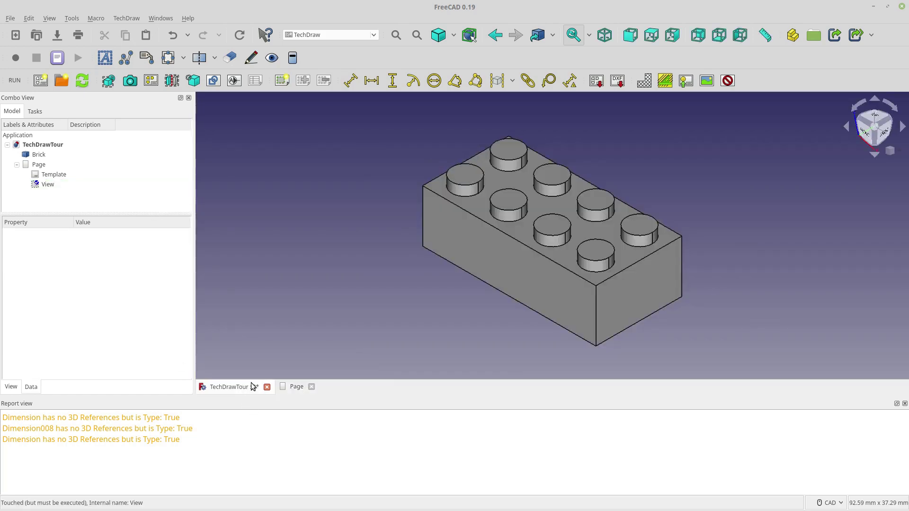
pyautogui.click(297, 387)
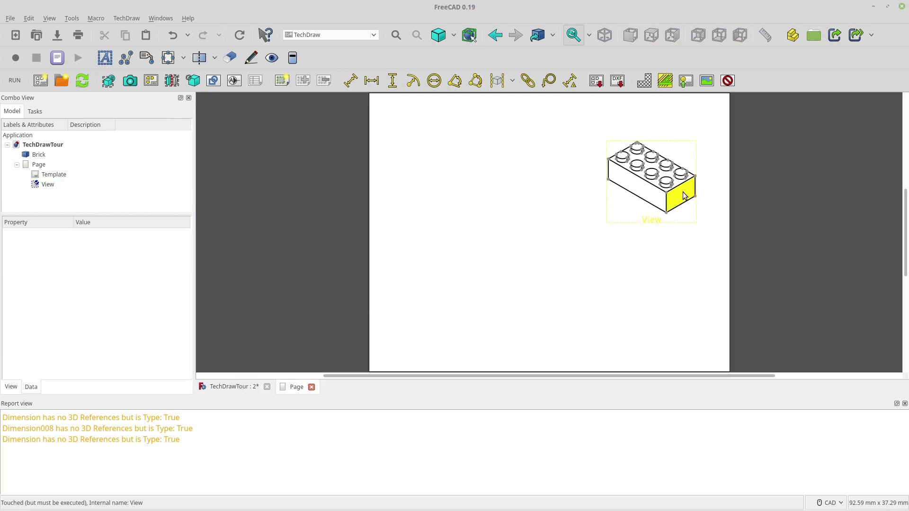
pyautogui.click(224, 388)
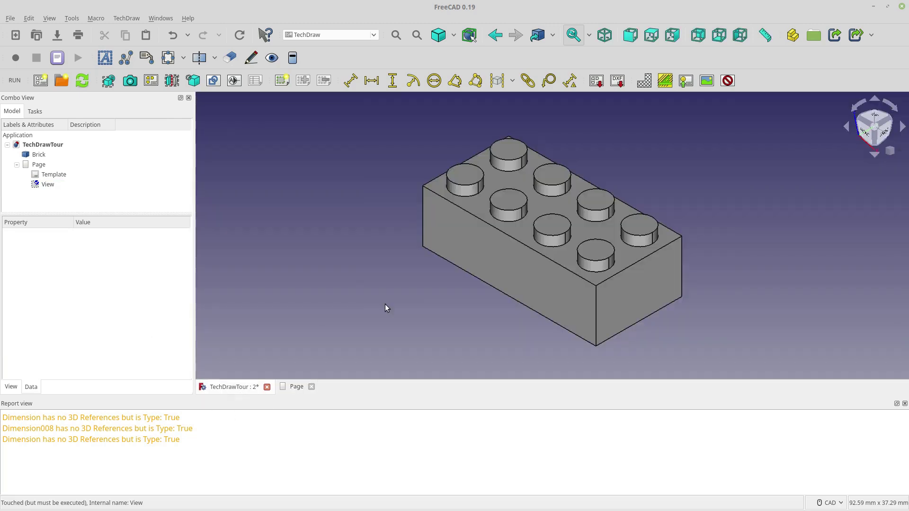
pyautogui.click(515, 195)
pyautogui.click(873, 117)
pyautogui.click(109, 80)
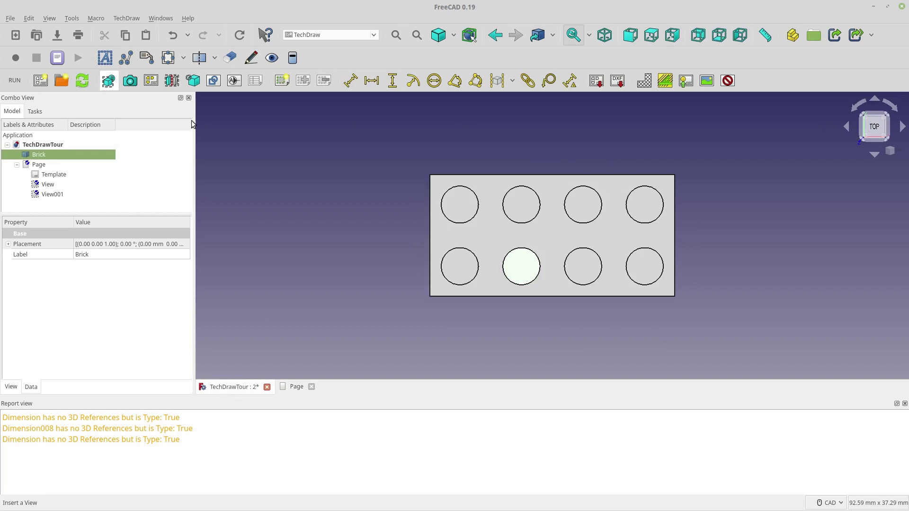
pyautogui.click(888, 136)
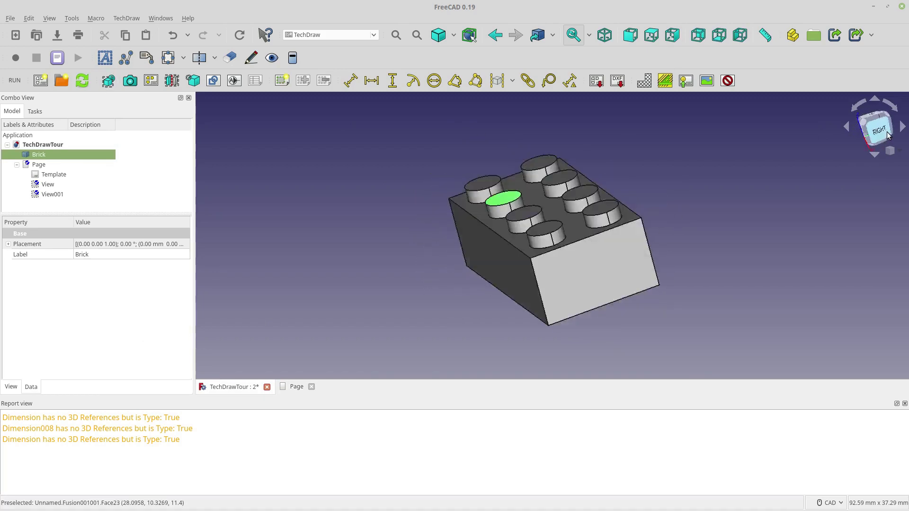
pyautogui.click(888, 136)
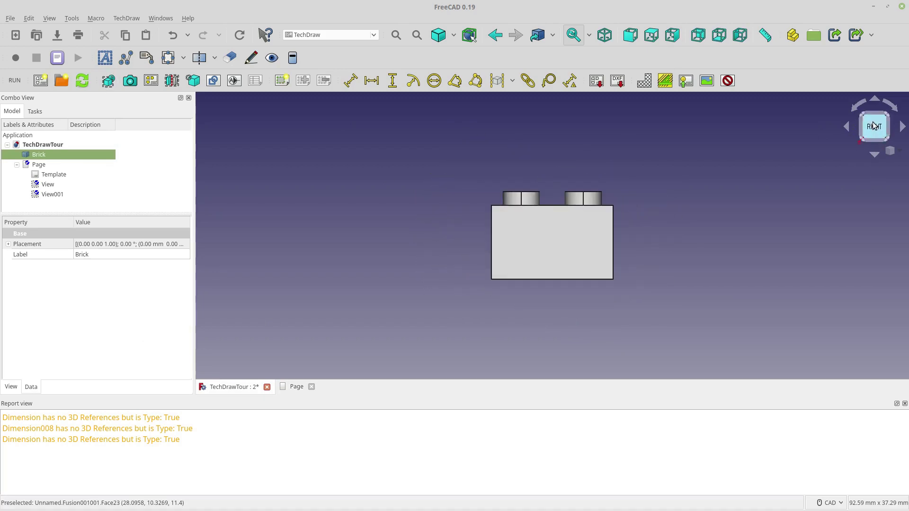
pyautogui.click(108, 85)
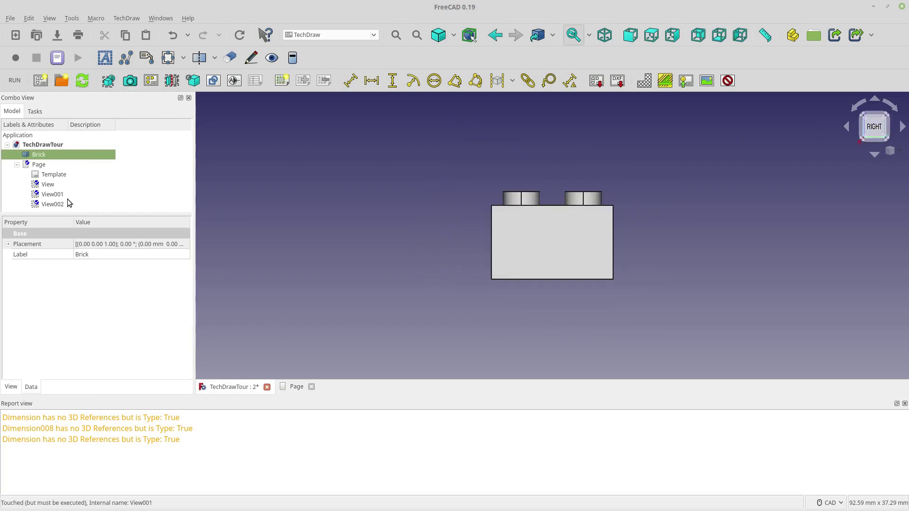
# Insert another view, move View003 to the upper left, and delete View001 and View002.
pyautogui.click(873, 141)
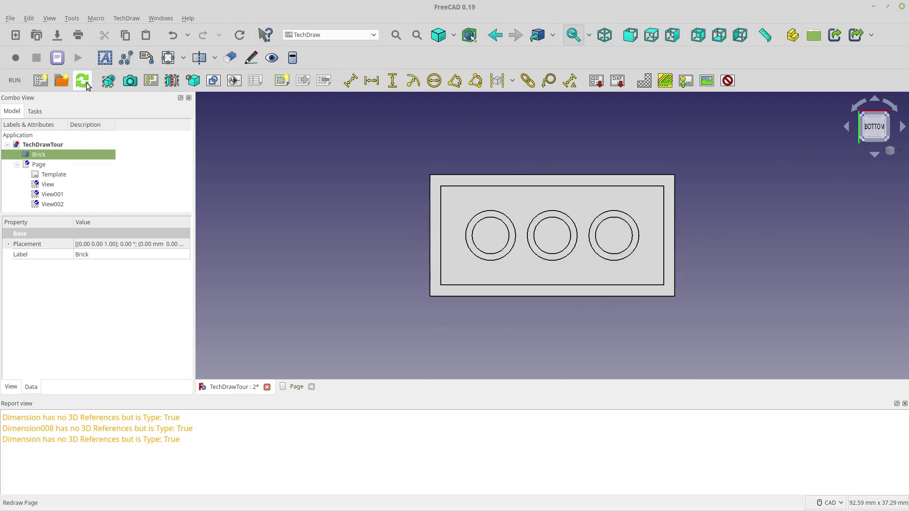
pyautogui.click(108, 81)
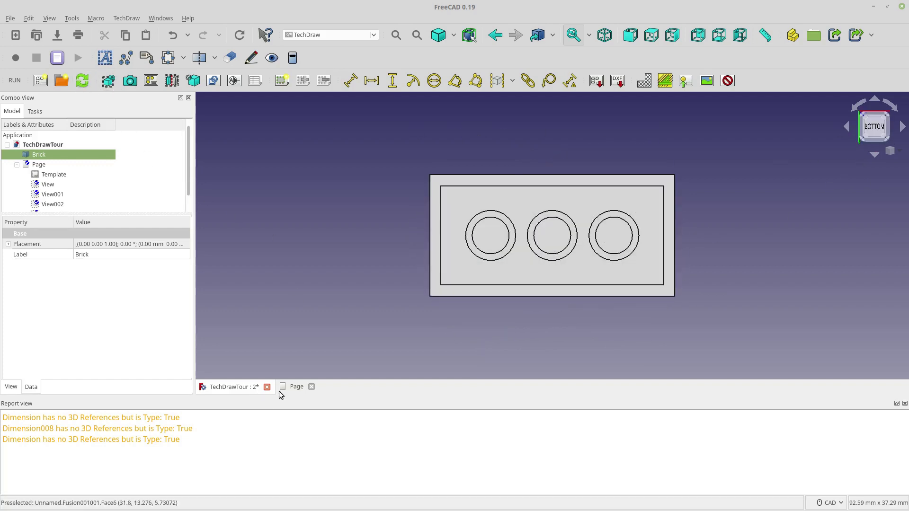
pyautogui.click(296, 387)
pyautogui.moveTo(547, 251); pyautogui.dragTo(447, 238)
pyautogui.press('Delete')
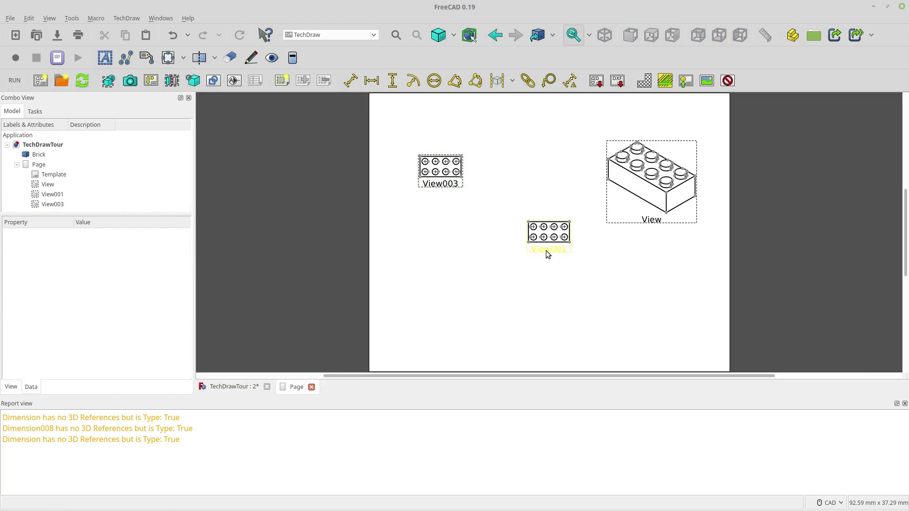
pyautogui.click(546, 250)
pyautogui.press('Delete')
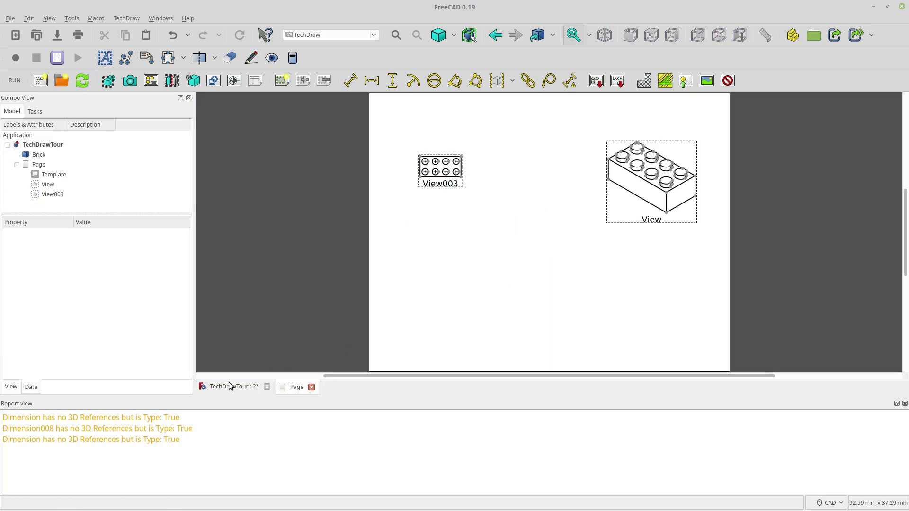
# Insert underside view View004 and place it at the sheet's lower left (X 53.78, Y 58.01).
pyautogui.click(227, 385)
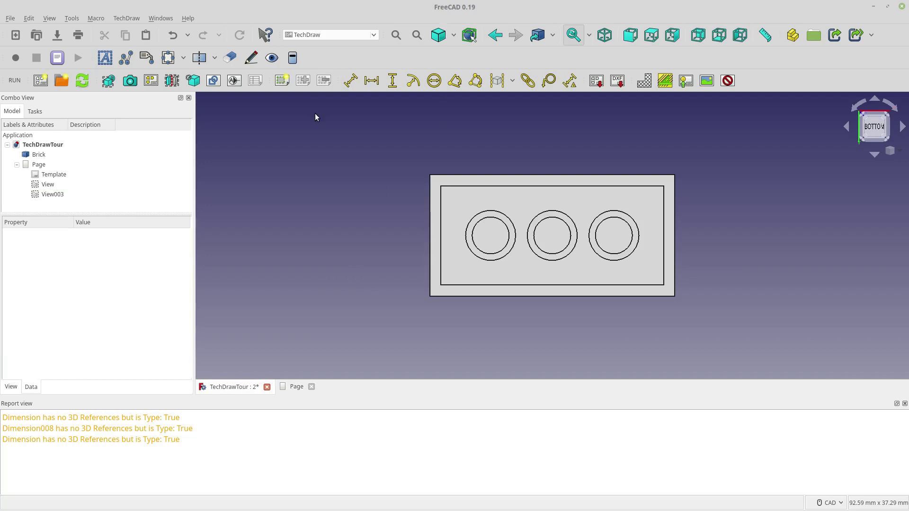
pyautogui.click(36, 154)
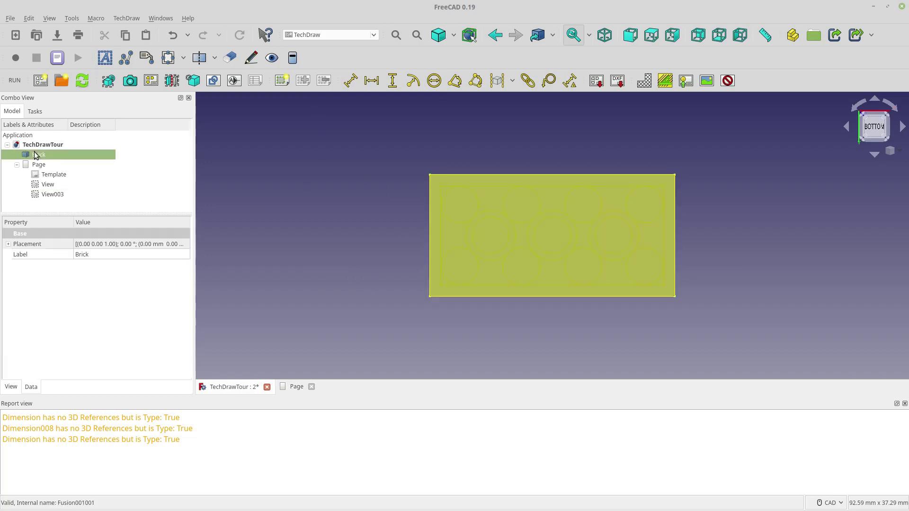
pyautogui.click(108, 81)
pyautogui.click(289, 390)
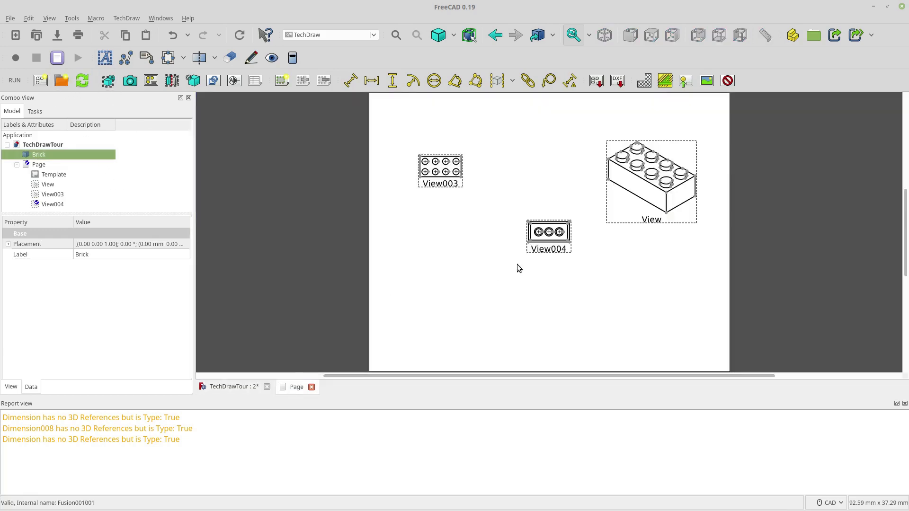
pyautogui.moveTo(537, 250); pyautogui.dragTo(425, 316)
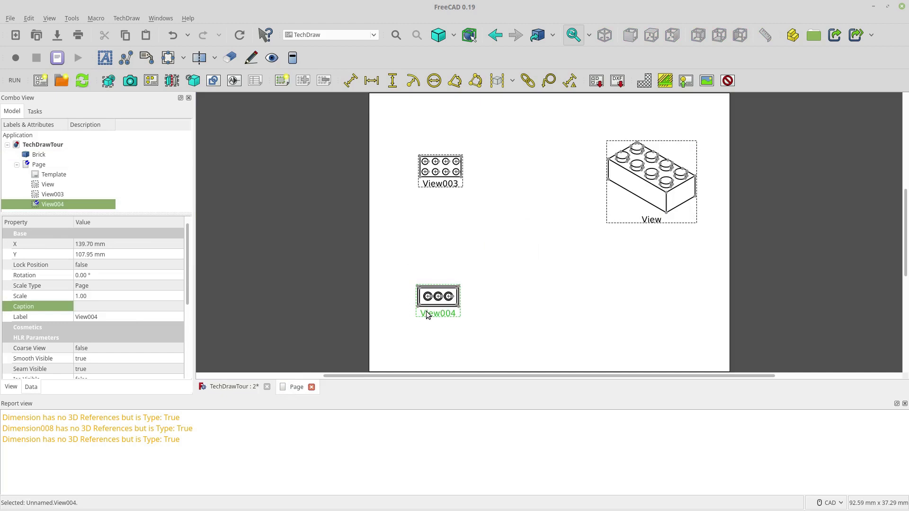
# Select the Page and toggle its KeepUpdated option from the context menu.
pyautogui.click(345, 322)
pyautogui.click(238, 389)
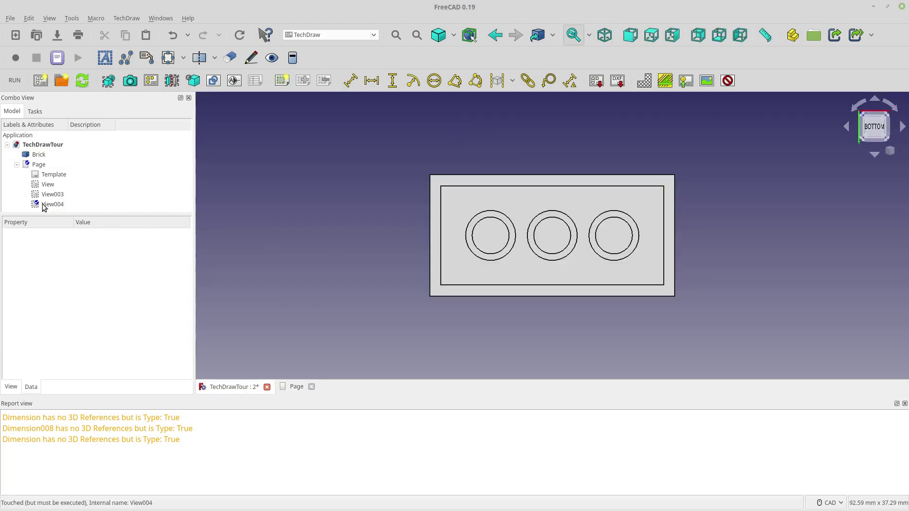
pyautogui.doubleClick(37, 165)
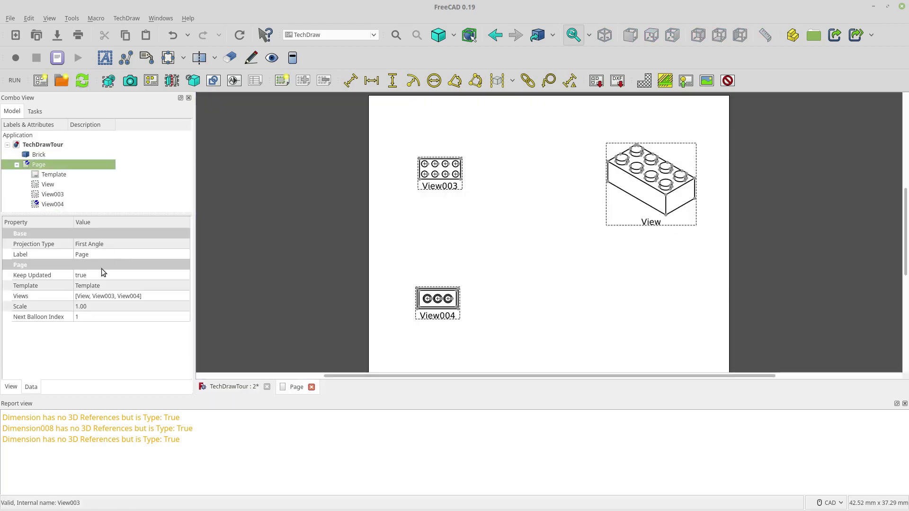
pyautogui.click(15, 389)
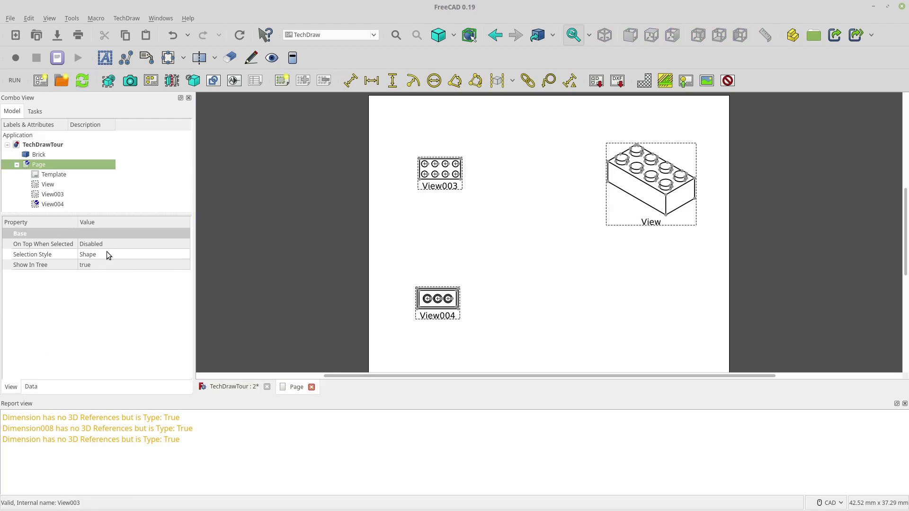
pyautogui.rightClick(65, 166)
pyautogui.click(80, 182)
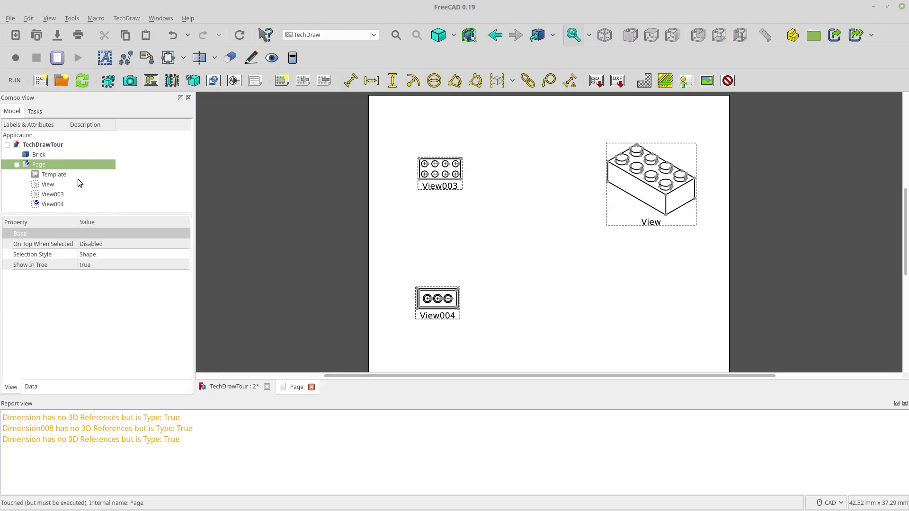
# Set the Page's Keep Updated property to true and return to the 3D model.
pyautogui.click(28, 388)
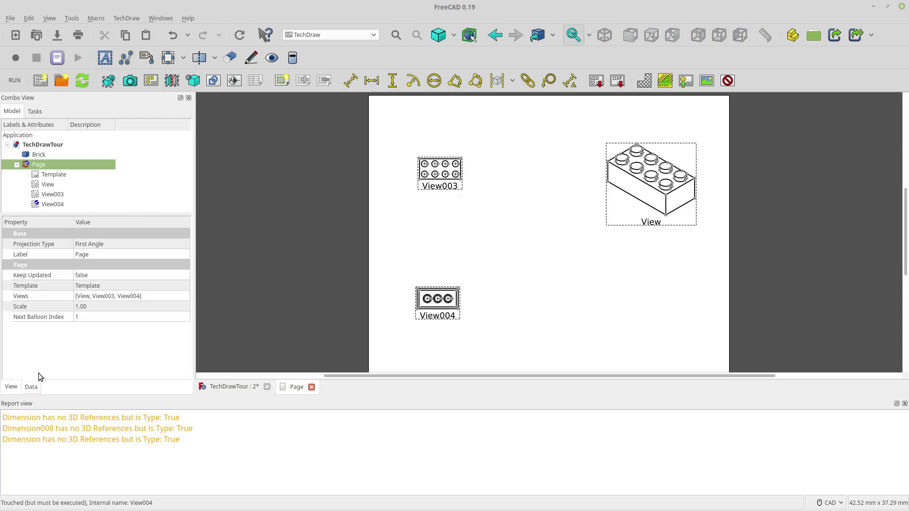
pyautogui.click(104, 275)
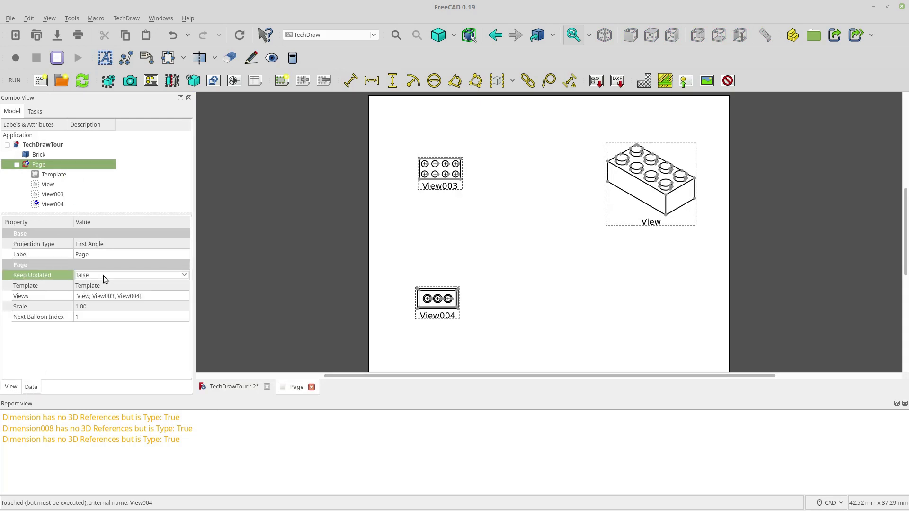
pyautogui.click(147, 278)
pyautogui.click(140, 283)
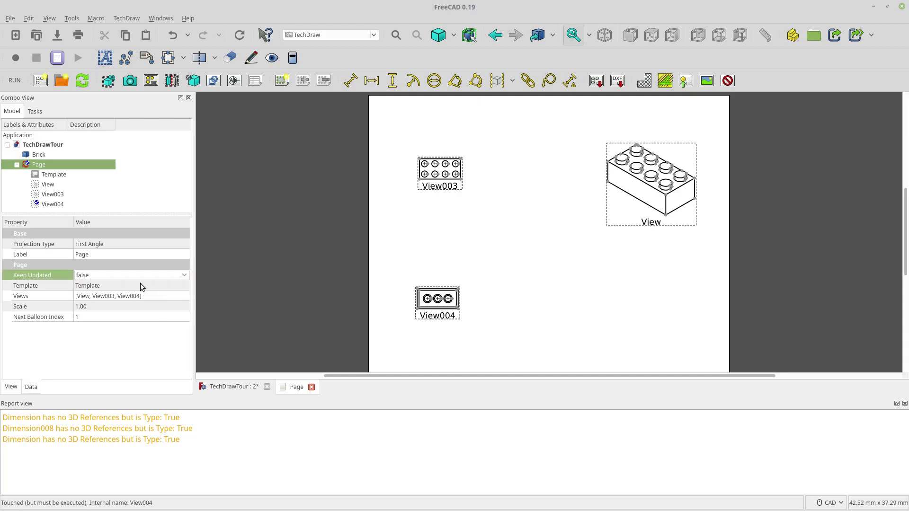
pyautogui.click(452, 322)
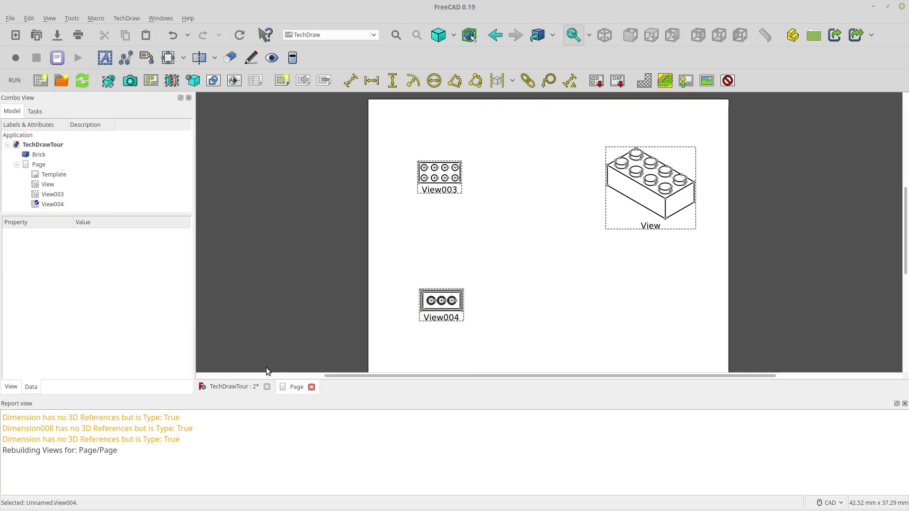
pyautogui.click(223, 388)
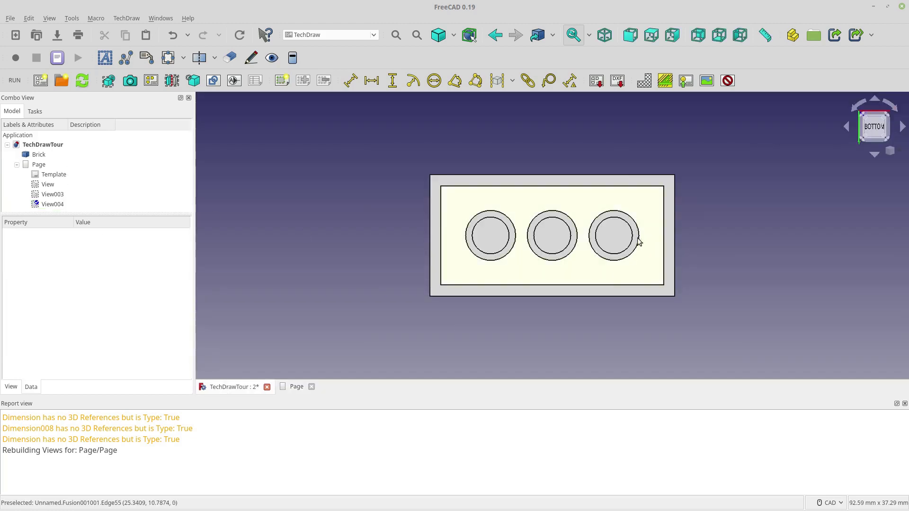
# Insert a right-side view of the brick, View005, and move it left on the sheet.
pyautogui.click(873, 118)
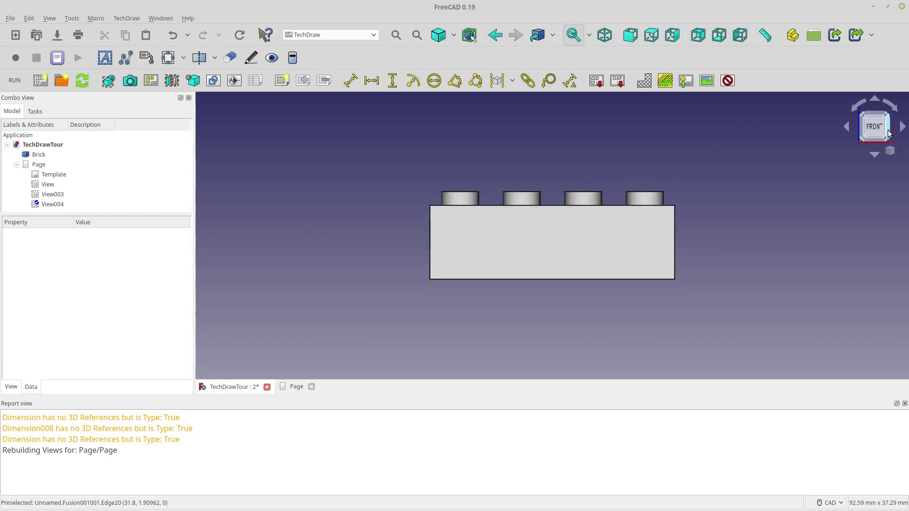
pyautogui.moveTo(885, 134); pyautogui.dragTo(888, 135)
pyautogui.click(888, 134)
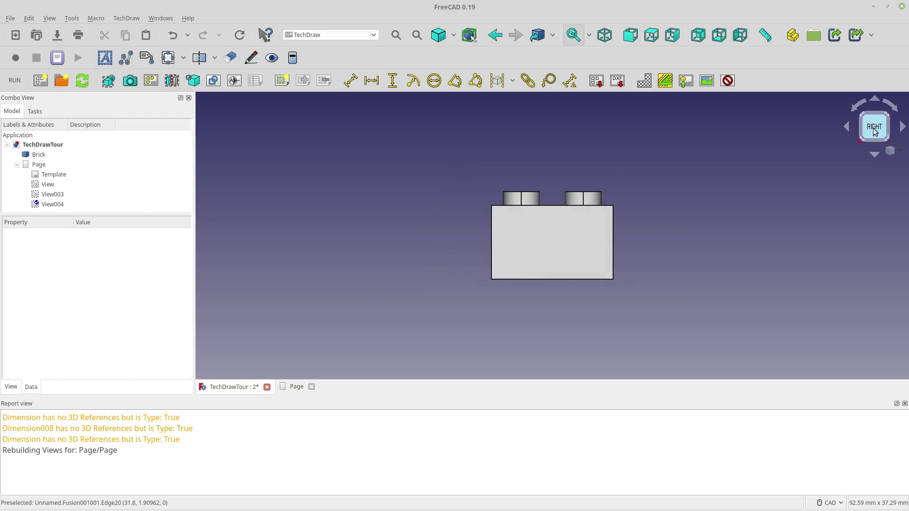
pyautogui.click(560, 269)
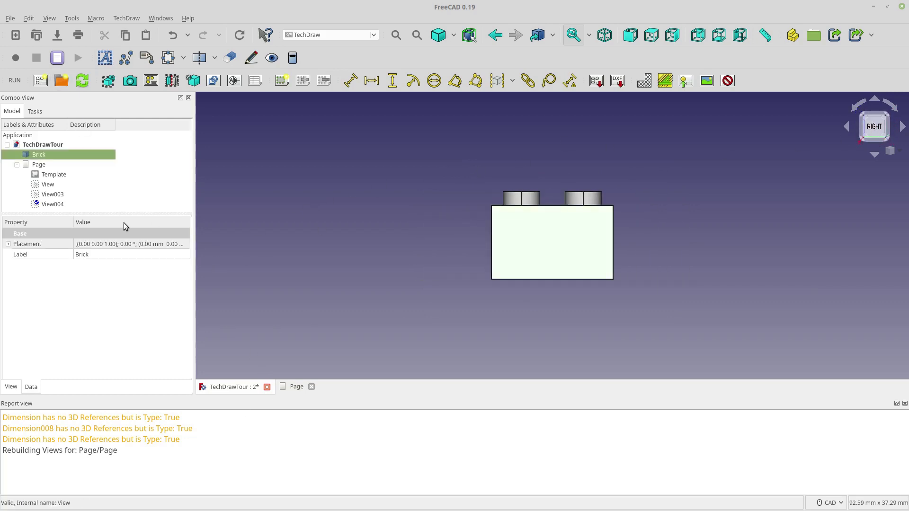
pyautogui.click(109, 80)
pyautogui.click(295, 387)
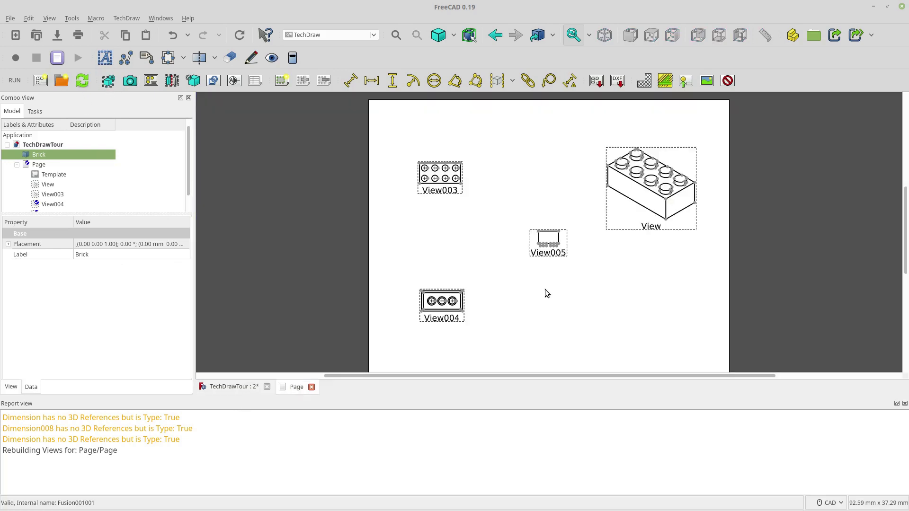
pyautogui.moveTo(546, 256); pyautogui.dragTo(494, 259, button='middle')
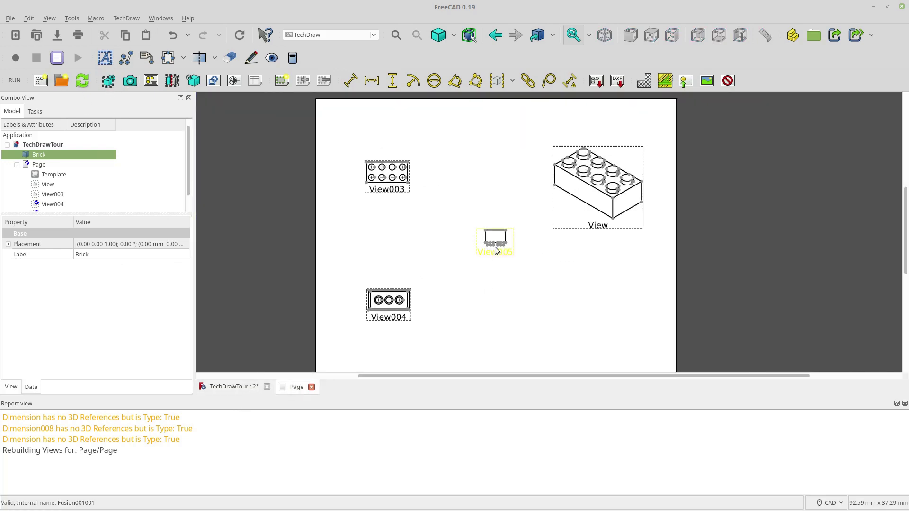
pyautogui.moveTo(493, 249); pyautogui.dragTo(386, 249)
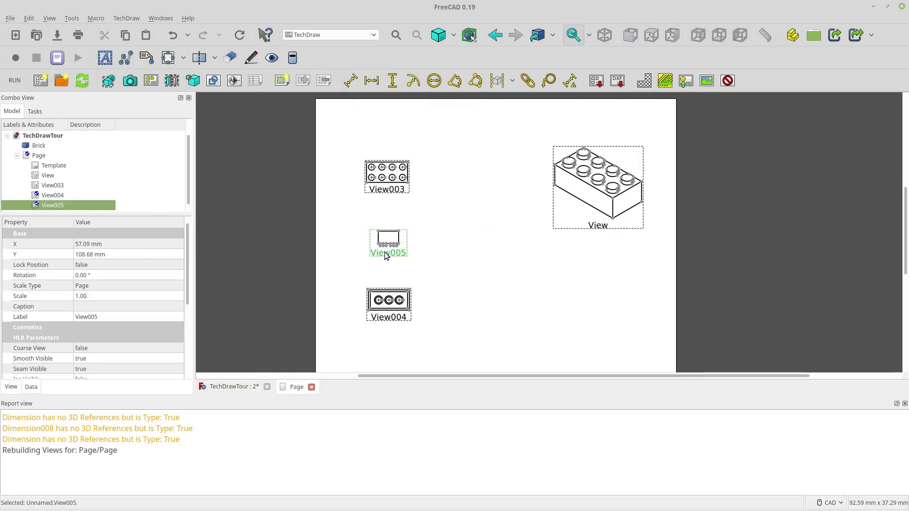
pyautogui.click(233, 388)
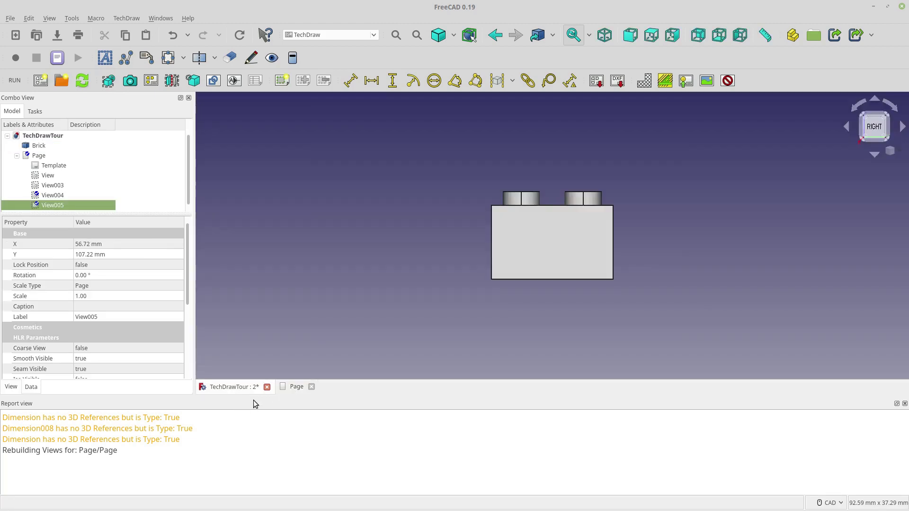
pyautogui.click(289, 391)
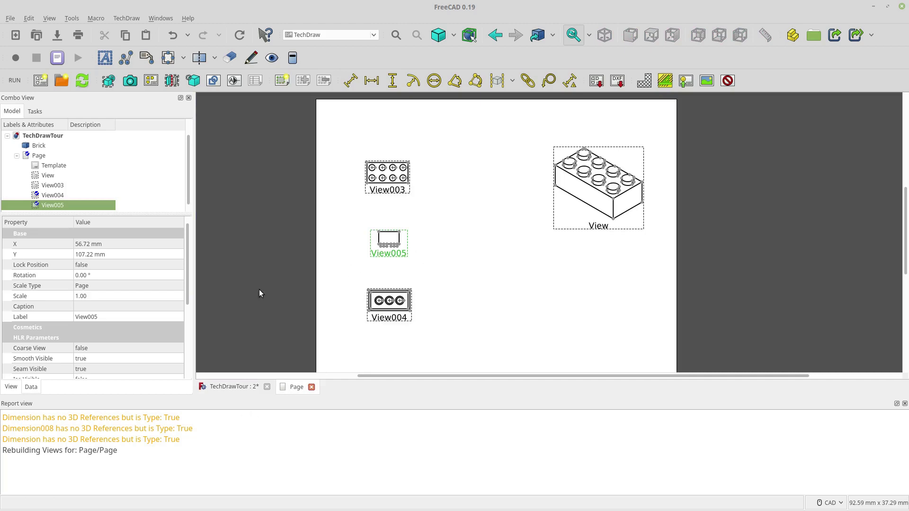
# Rotate View005 by 180° and reposition it to X 53.96, Y 106.30.
pyautogui.click(97, 276)
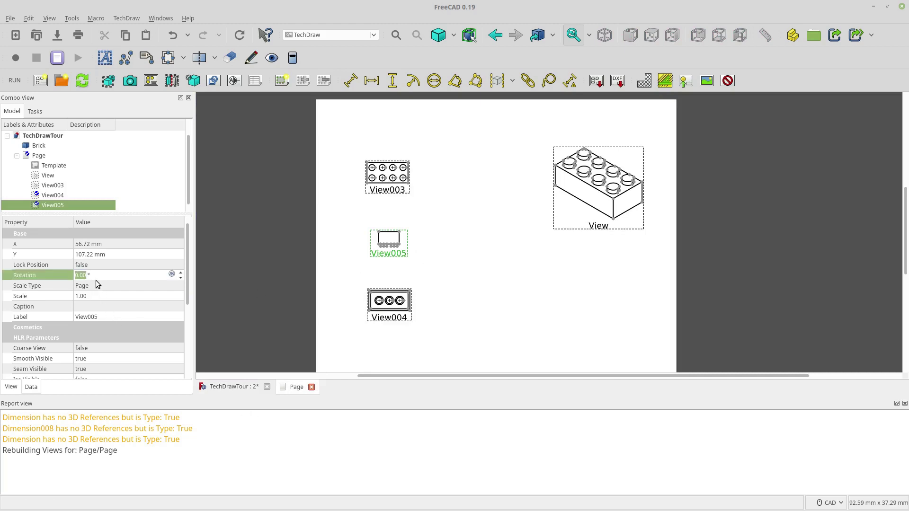
pyautogui.write('180')
pyautogui.press('Return')
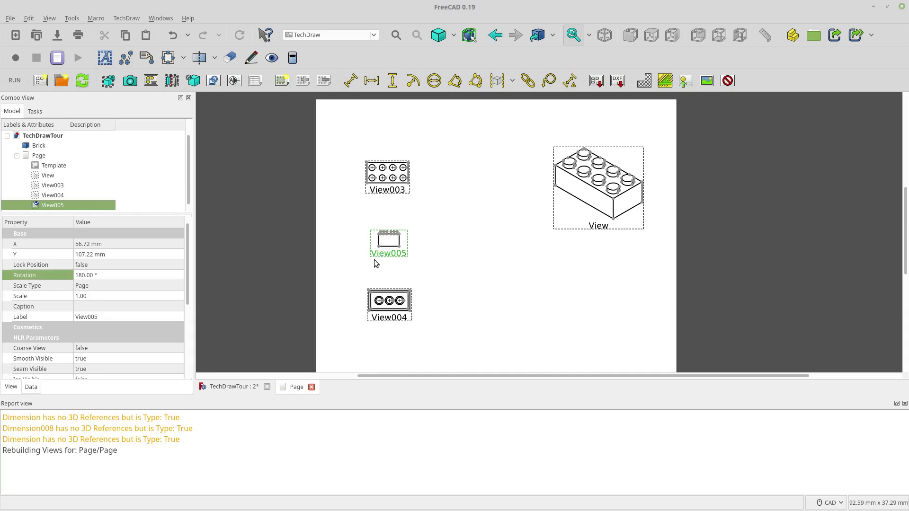
pyautogui.scroll(1, 376, 259)
pyautogui.moveTo(403, 258); pyautogui.dragTo(395, 256)
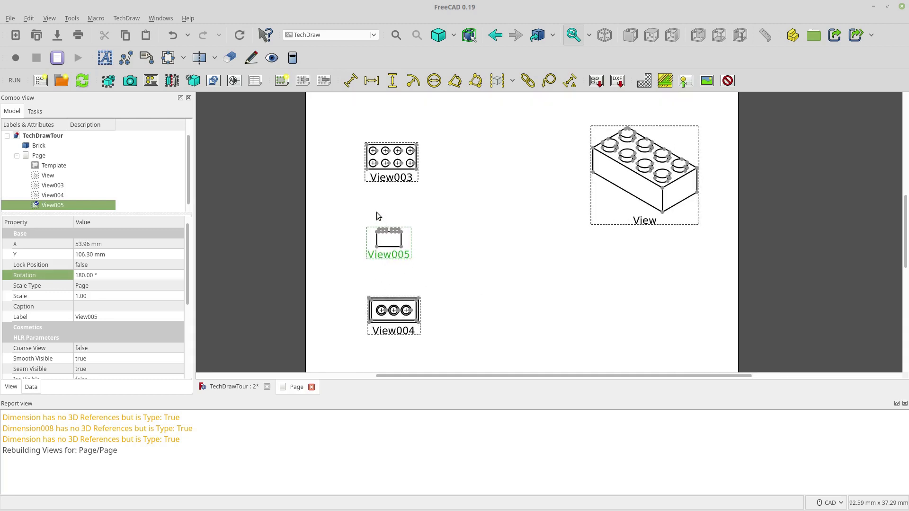
pyautogui.scroll(1, 376, 212)
pyautogui.scroll(1, 372, 211)
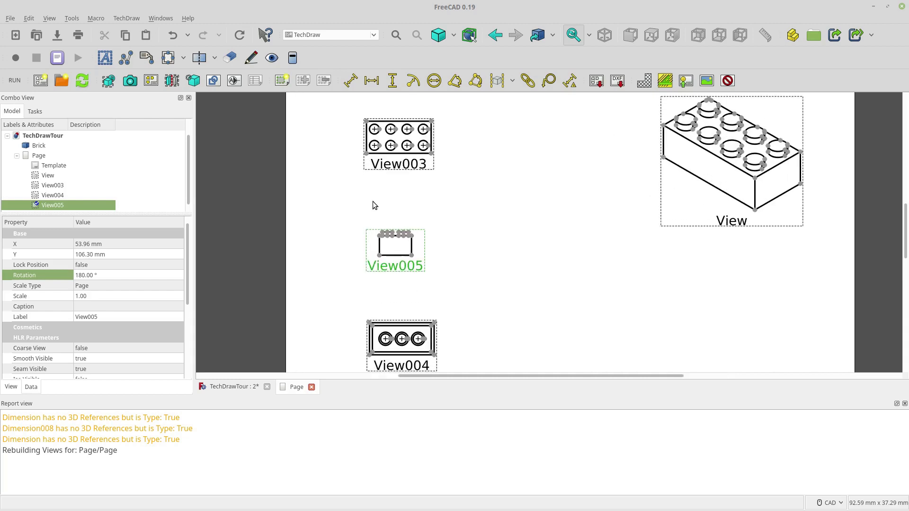
# Add a vertical 15.80 dimension on View003's right edge, placed to the right of the view.
pyautogui.click(432, 138)
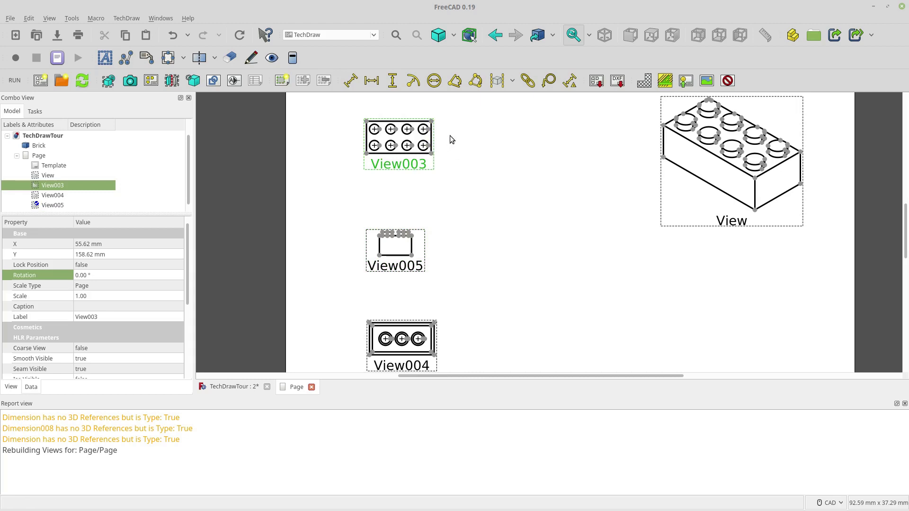
pyautogui.moveTo(432, 139); pyautogui.dragTo(432, 139)
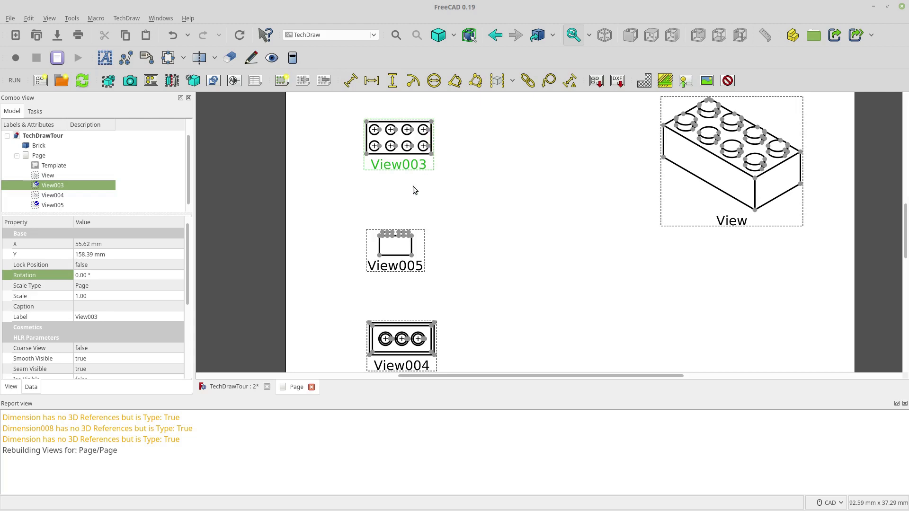
pyautogui.scroll(2, 423, 173)
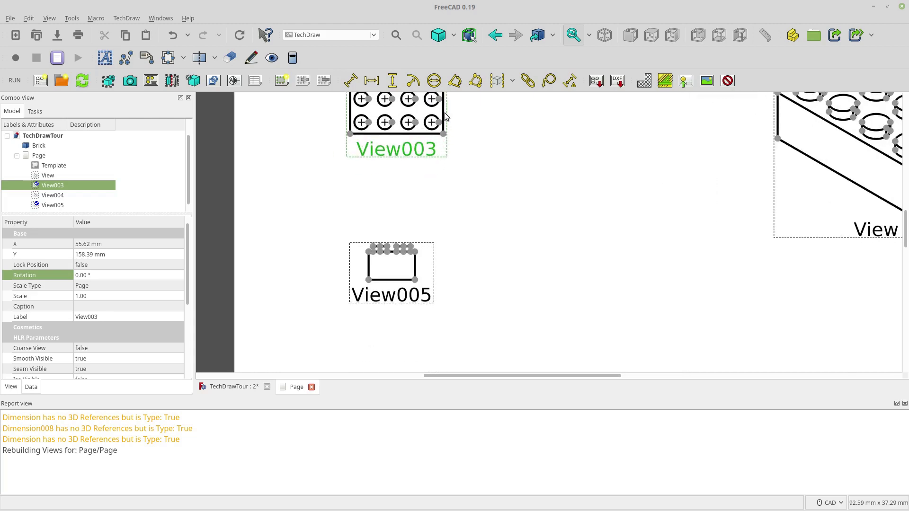
pyautogui.click(431, 141)
pyautogui.scroll(1, 479, 124)
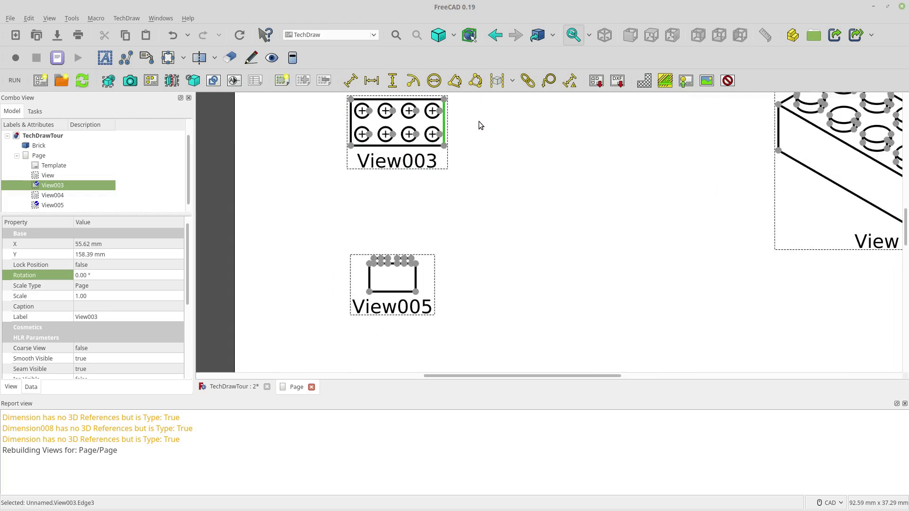
pyautogui.click(391, 87)
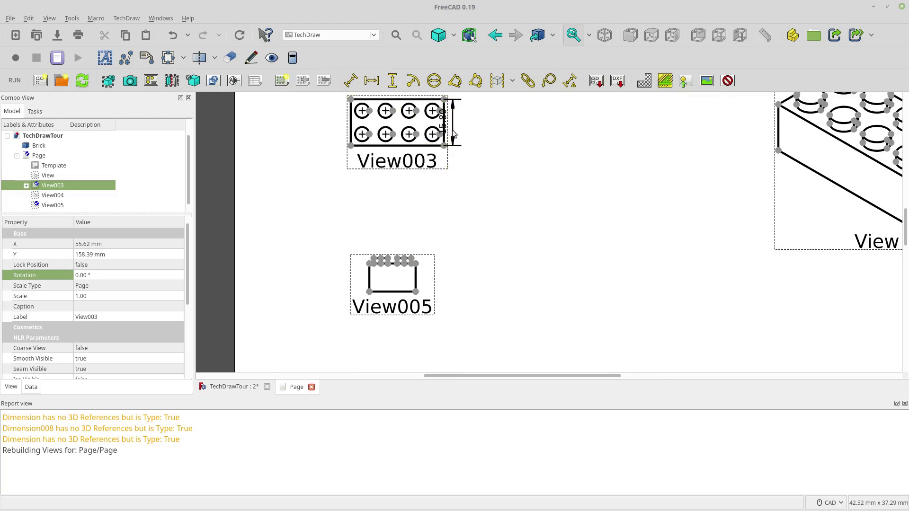
pyautogui.moveTo(449, 126); pyautogui.dragTo(461, 127)
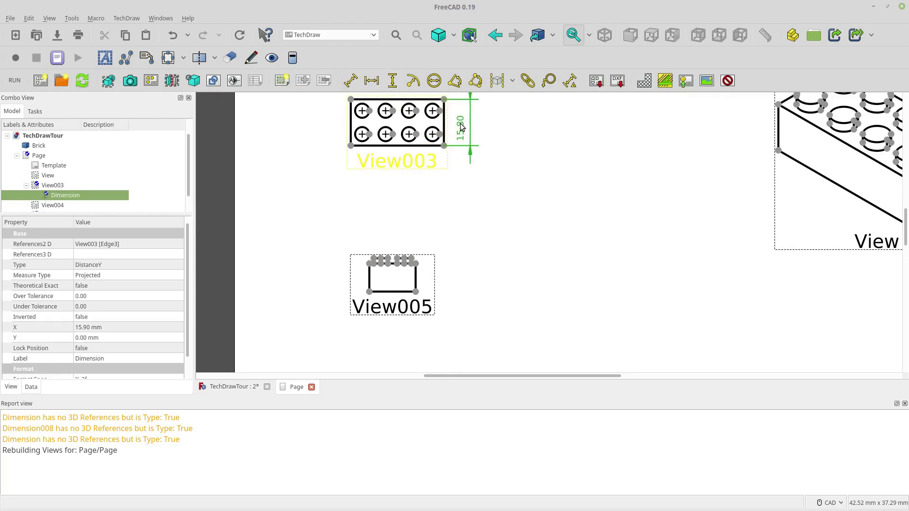
# Add a horizontal 31.80 dimension on View003's bottom edge, placed below the view.
pyautogui.click(413, 146)
pyautogui.click(412, 146)
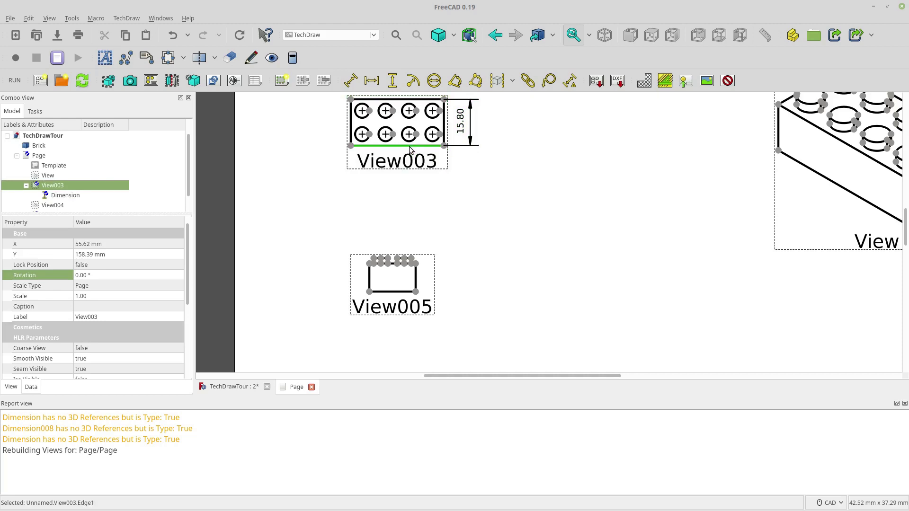
pyautogui.click(372, 80)
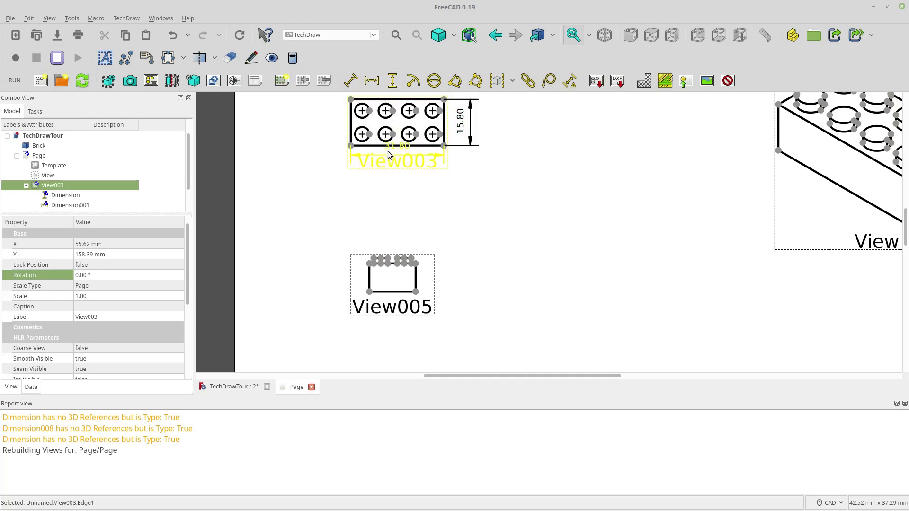
pyautogui.click(390, 168)
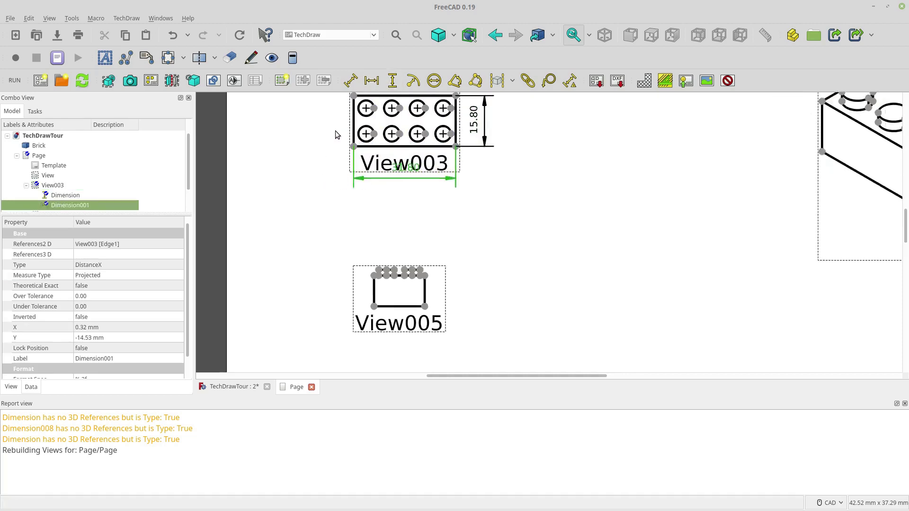
pyautogui.scroll(-2, 333, 140)
pyautogui.scroll(3, 362, 119)
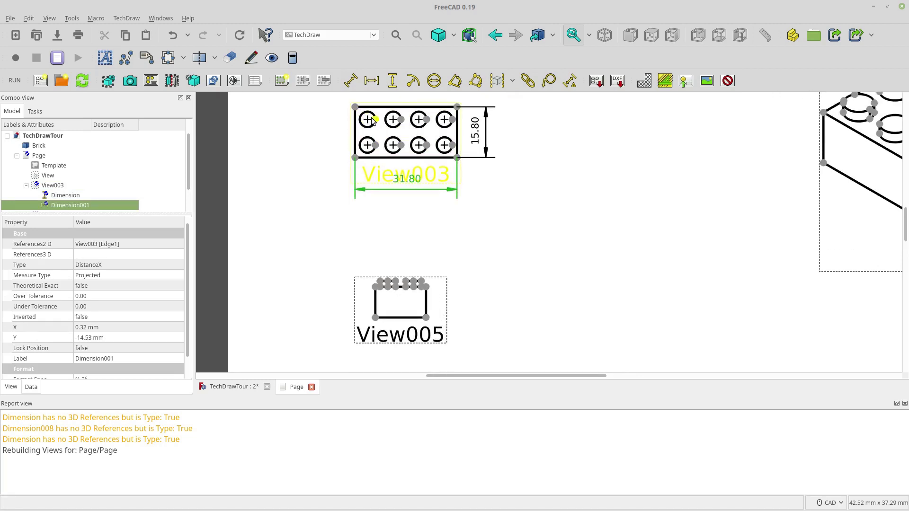
# Dimension the 8.00 vertical spacing between the left stud centres, placed left of View003.
pyautogui.click(370, 124)
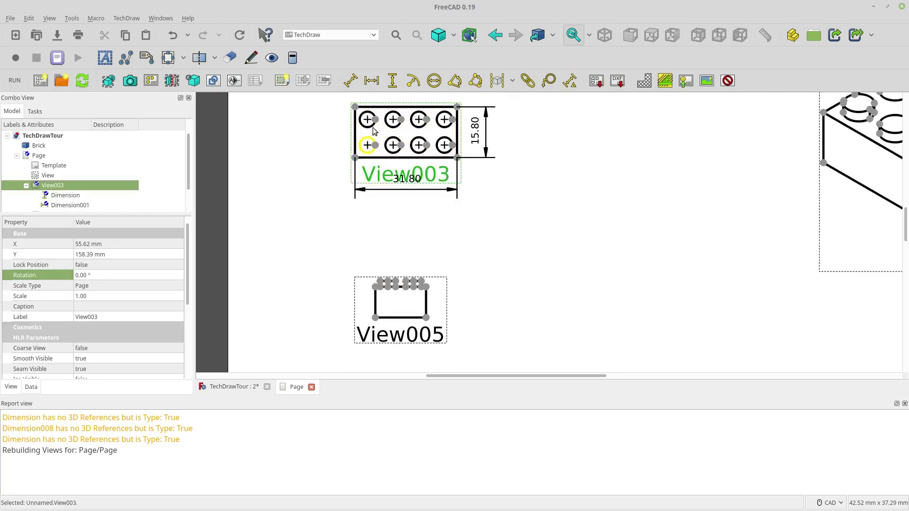
pyautogui.click(367, 120)
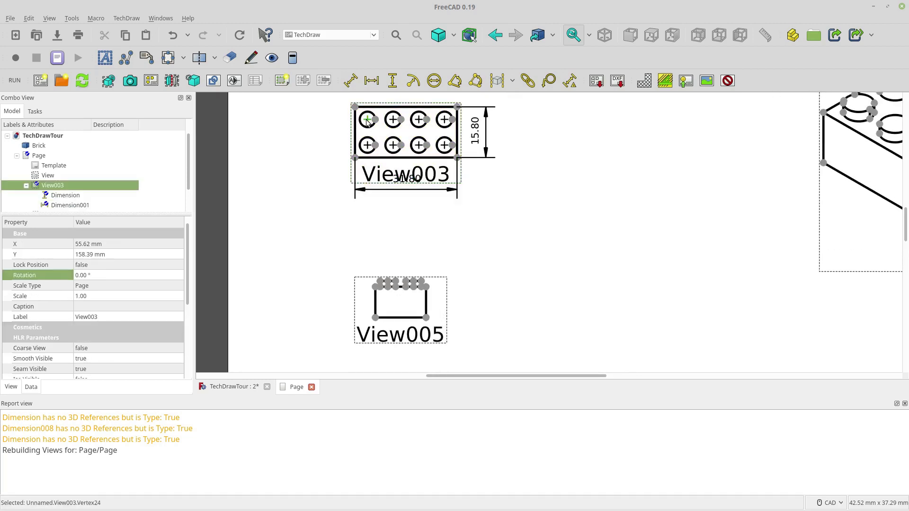
pyautogui.keyDown('ctrl'); pyautogui.click(368, 146); pyautogui.keyUp('ctrl')
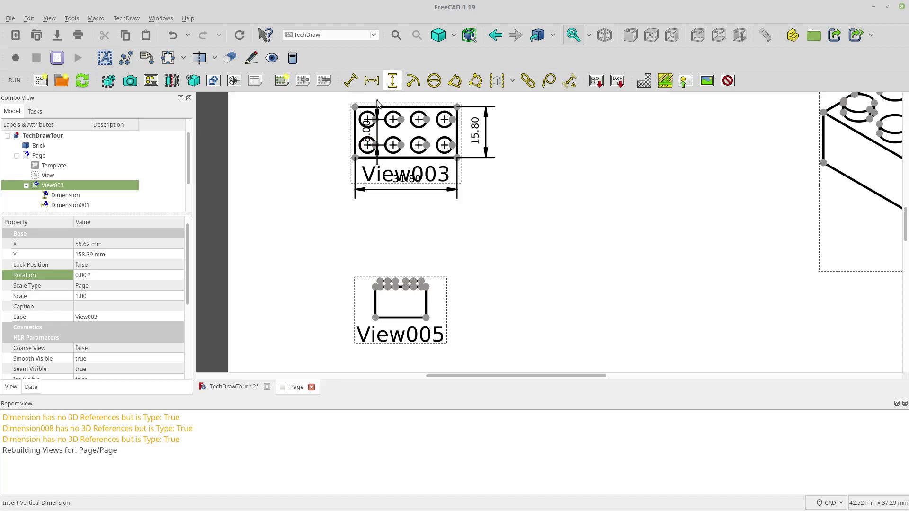
pyautogui.click(392, 80)
pyautogui.moveTo(366, 126); pyautogui.dragTo(324, 127)
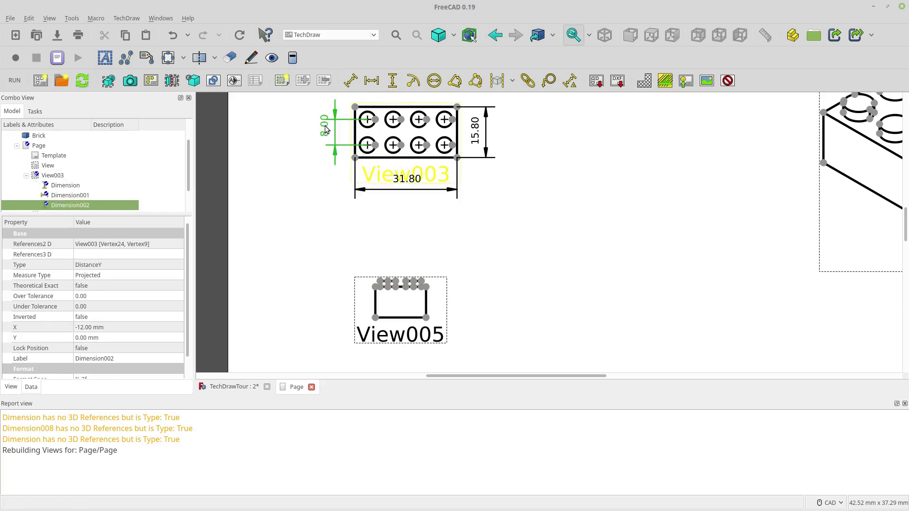
# Add vertical and horizontal 3.90 dimensions locating the bottom-left stud from the corner.
pyautogui.click(368, 145)
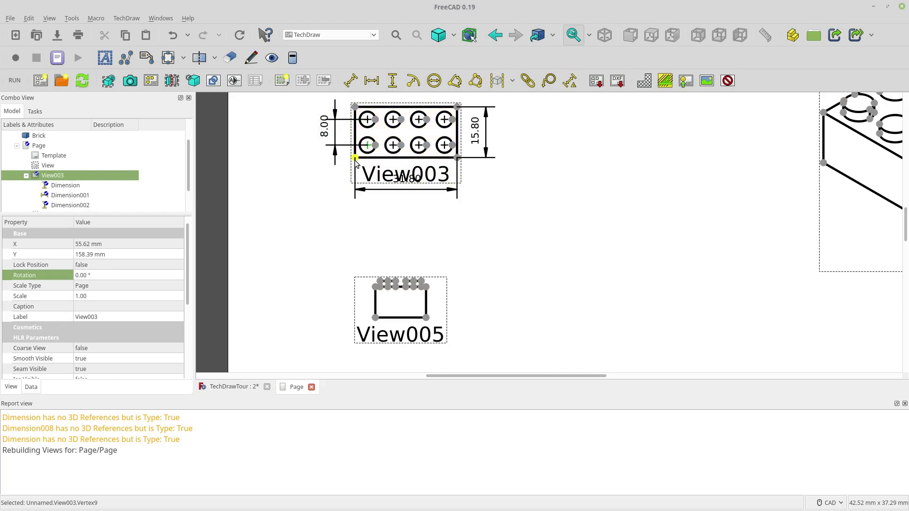
pyautogui.click(353, 155)
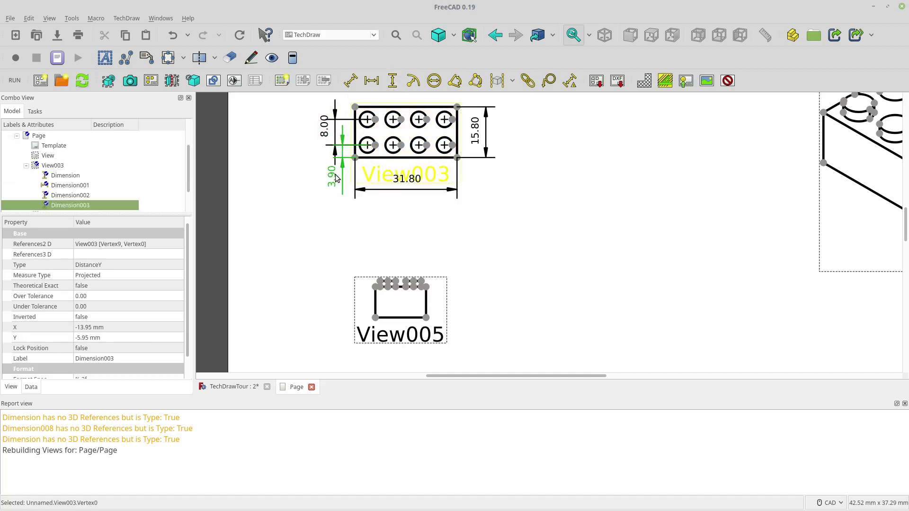
pyautogui.click(355, 158)
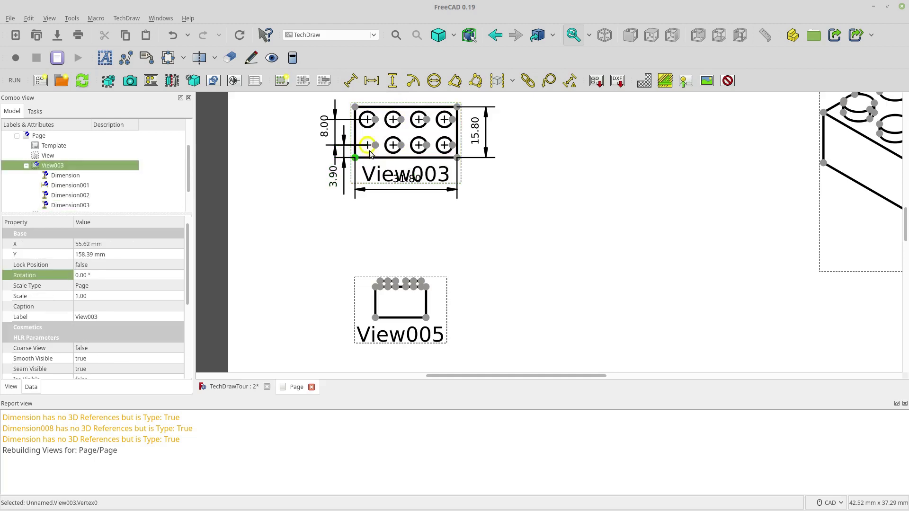
pyautogui.keyDown('ctrl'); pyautogui.click(368, 145); pyautogui.keyUp('ctrl')
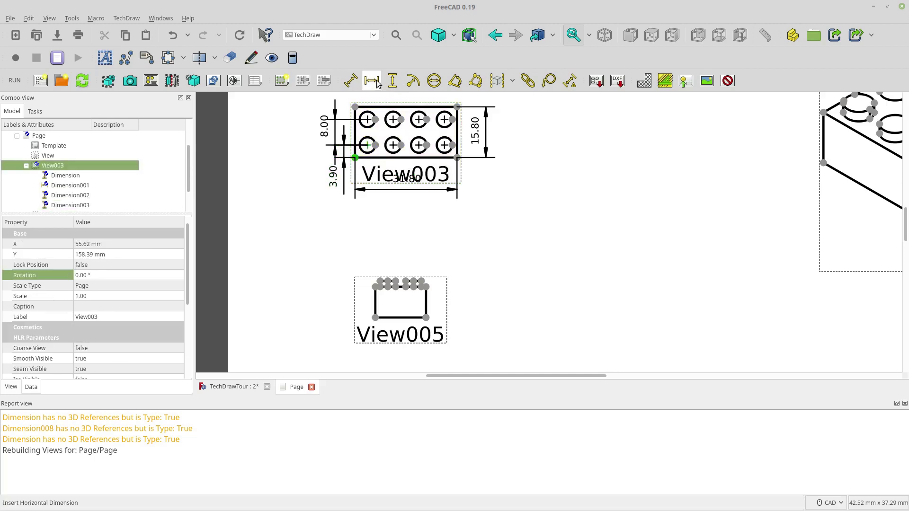
pyautogui.click(376, 83)
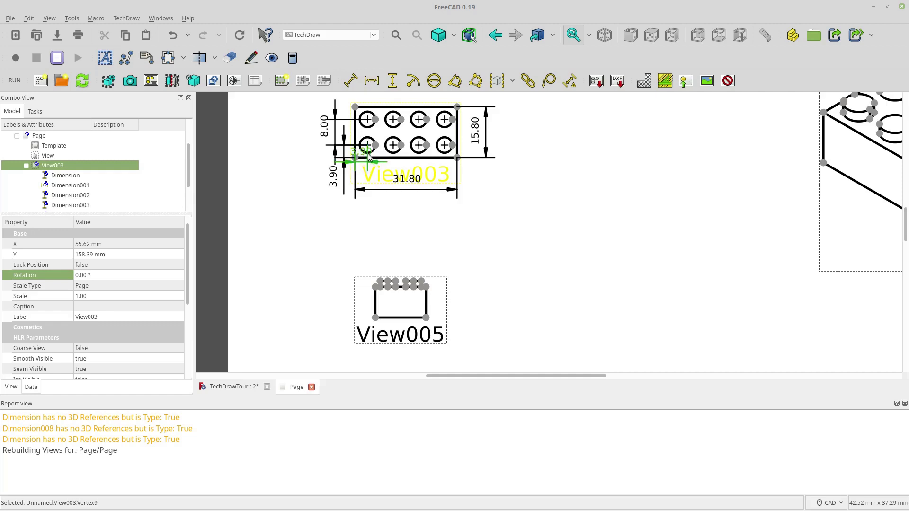
pyautogui.moveTo(380, 169)
pyautogui.mouseDown()
pyautogui.moveTo(372, 172)
pyautogui.moveTo(384, 170)
pyautogui.mouseUp()
# Select the 15.80 height dimension and show its View properties.
pyautogui.click(488, 195)
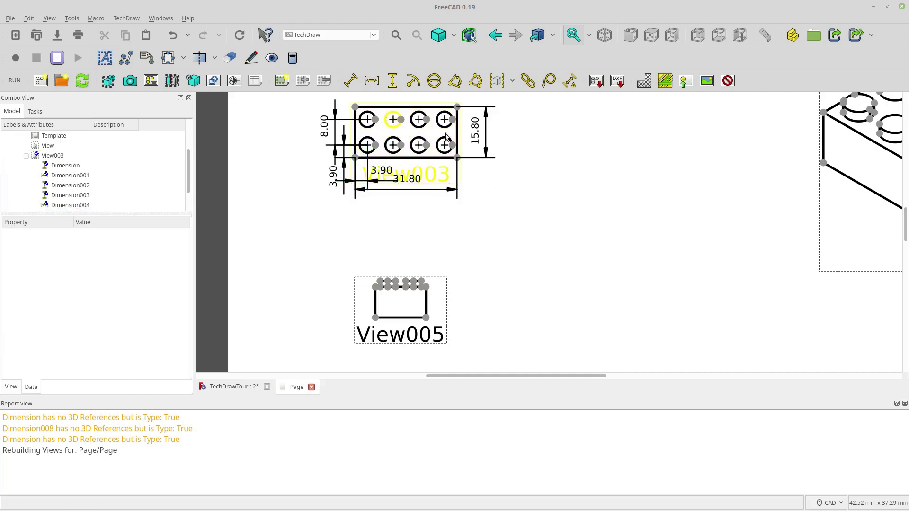
pyautogui.click(479, 137)
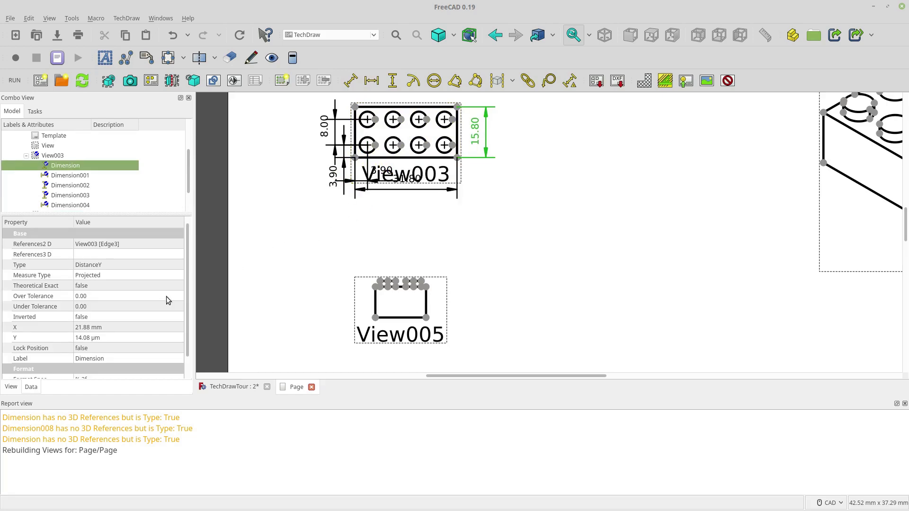
pyautogui.scroll(-1, 160, 303)
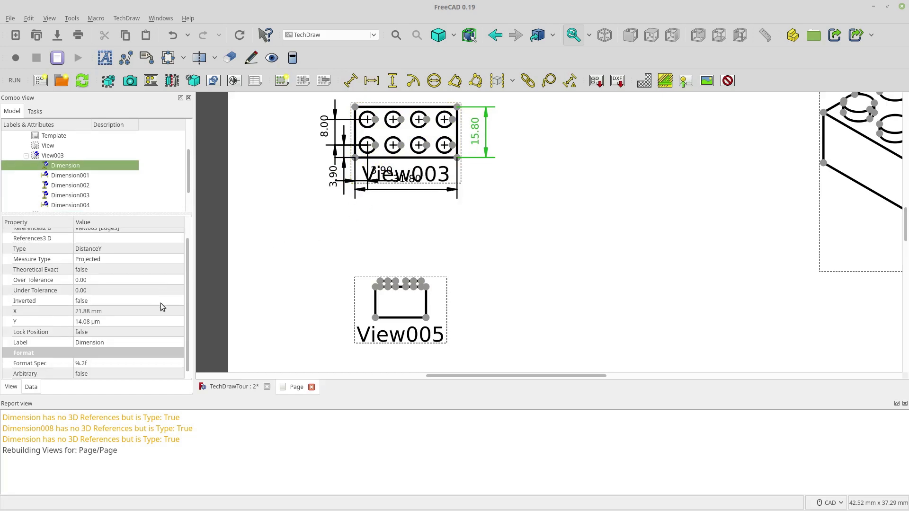
pyautogui.click(11, 387)
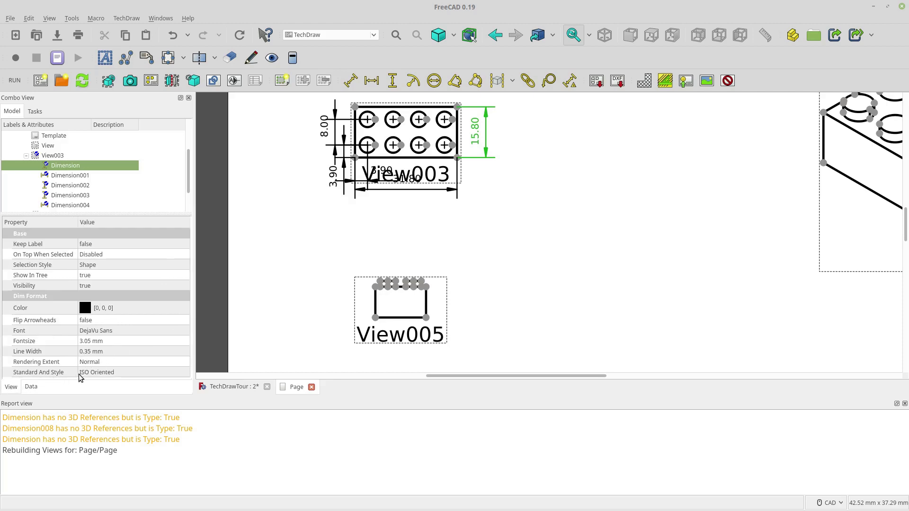
# Try the Minimal, Confined and Reduced rendering extents on the 15.80 dimension, then restore Normal.
pyautogui.click(111, 362)
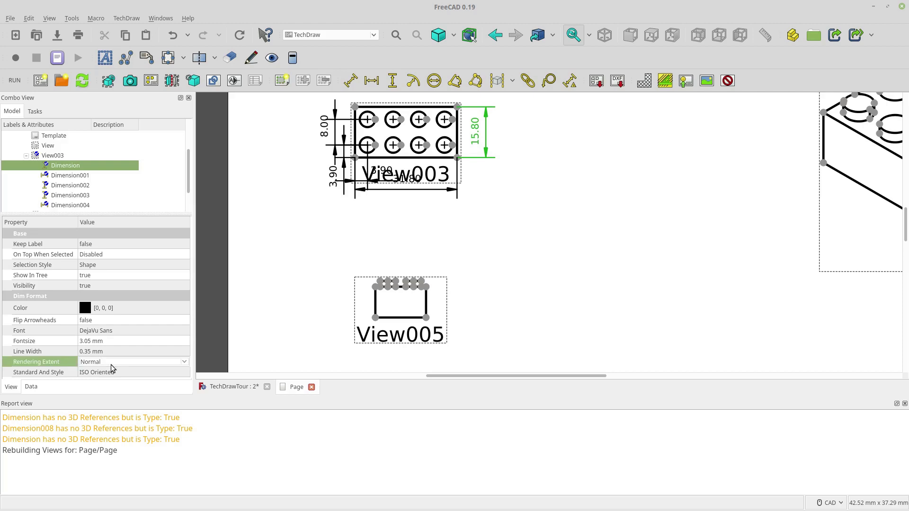
pyautogui.click(110, 366)
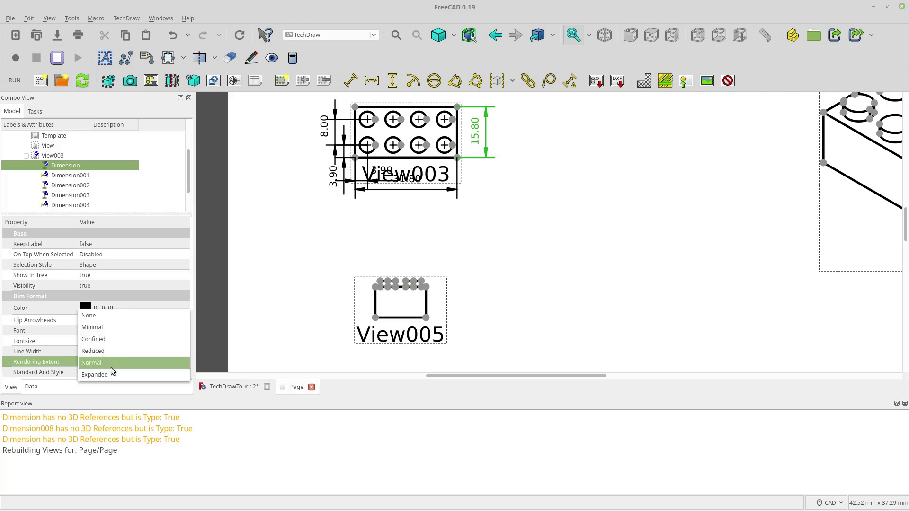
pyautogui.click(112, 331)
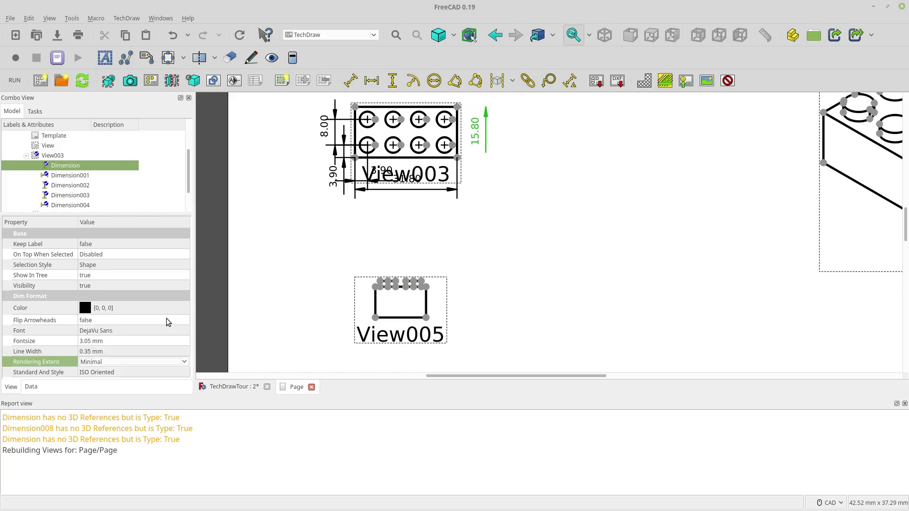
pyautogui.click(152, 361)
pyautogui.click(140, 375)
pyautogui.click(141, 362)
pyautogui.click(139, 371)
pyautogui.click(140, 364)
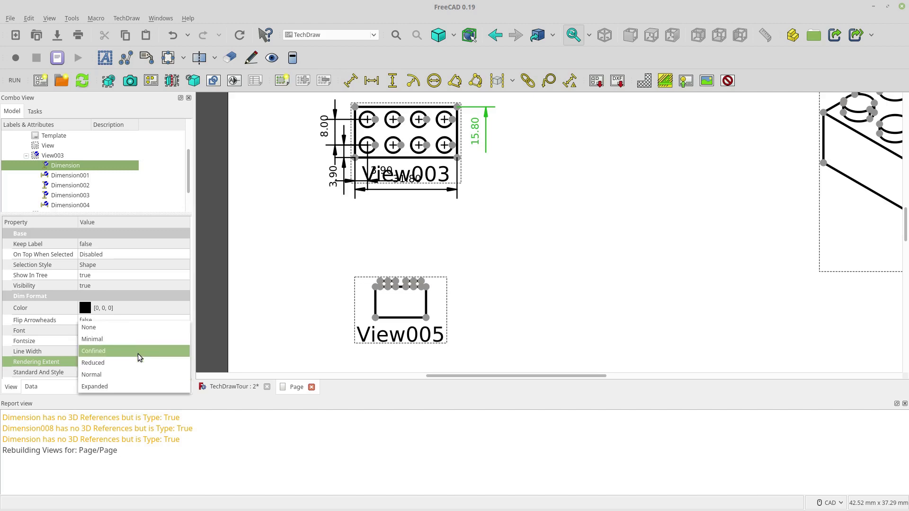
pyautogui.click(137, 374)
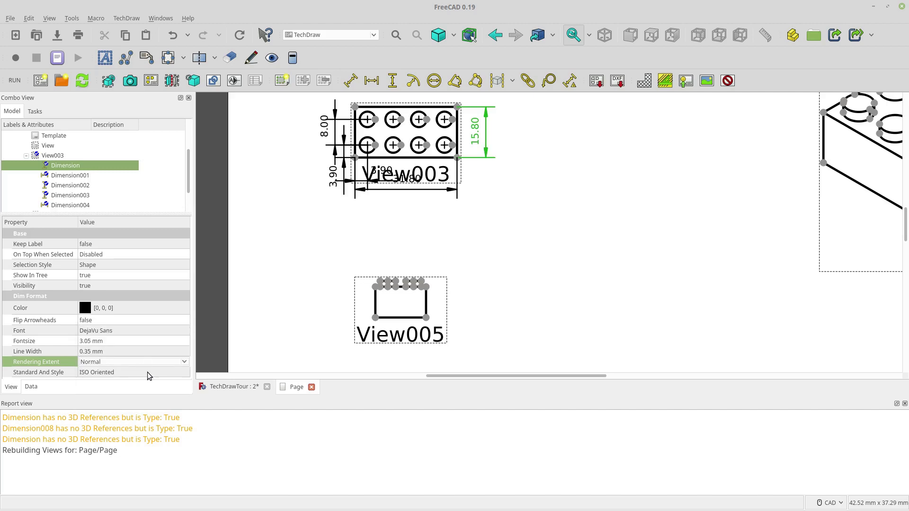
# Set the 15.80 dimension's Standard And Style to ASME Inlined and move it right.
pyautogui.click(147, 371)
pyautogui.click(147, 373)
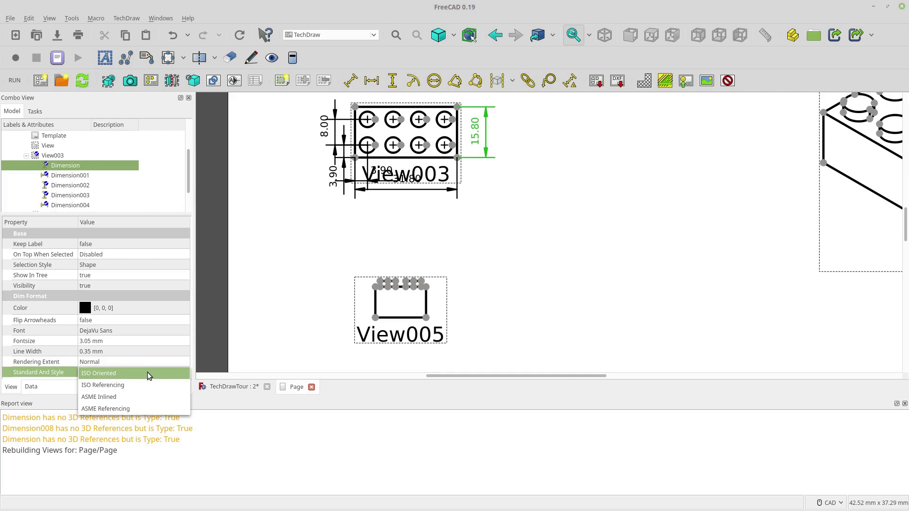
pyautogui.click(137, 396)
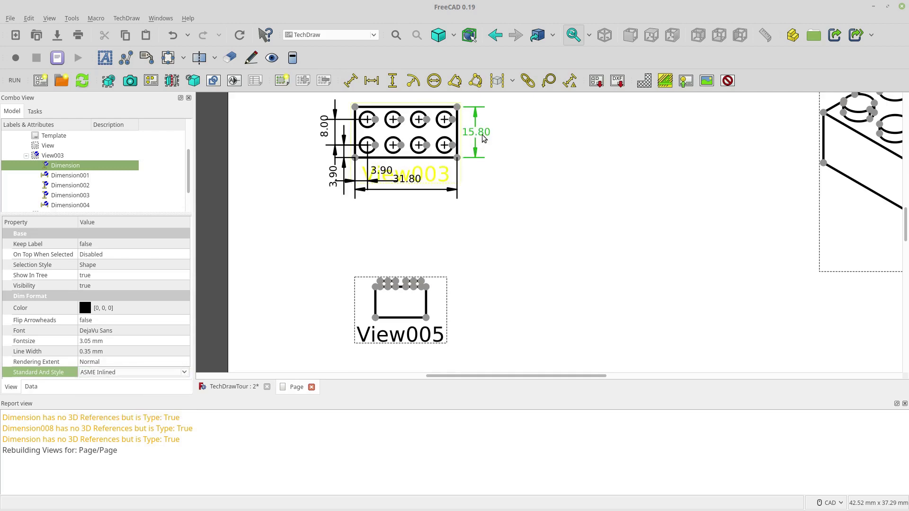
pyautogui.moveTo(484, 138); pyautogui.dragTo(494, 143)
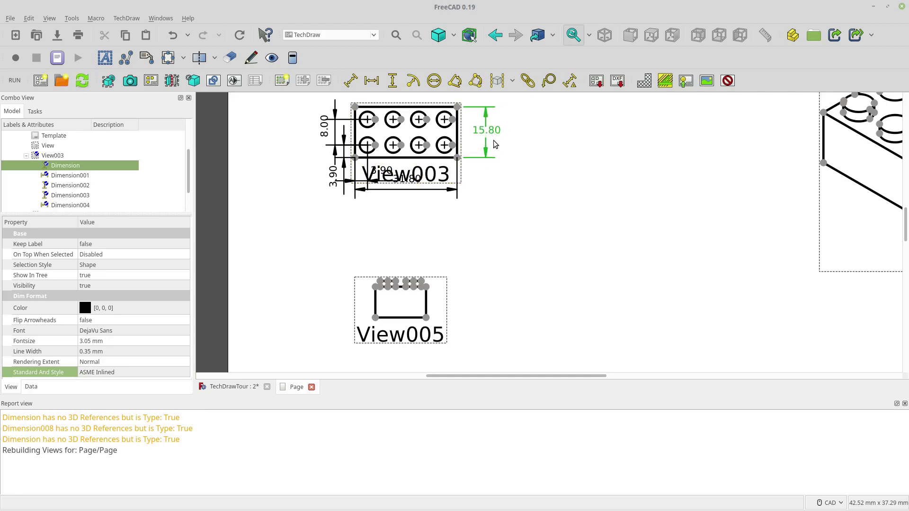
# Move the 31.80 dimension lower beneath View003 and nudge the 15.80 dimension into place.
pyautogui.click(381, 236)
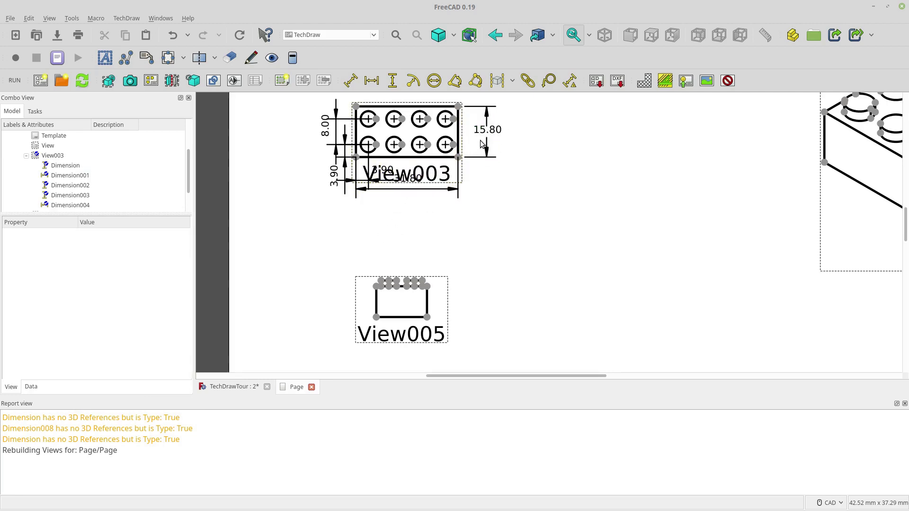
pyautogui.scroll(1, 410, 192)
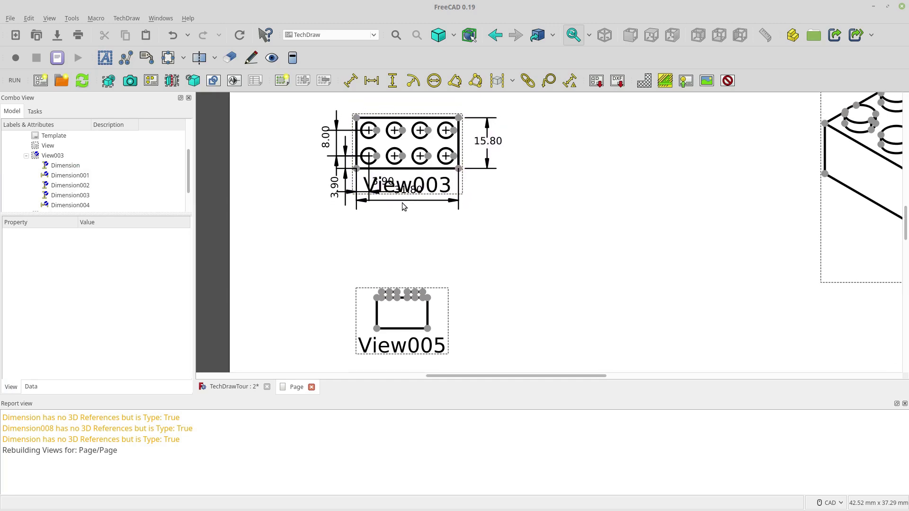
pyautogui.moveTo(404, 197); pyautogui.dragTo(400, 222)
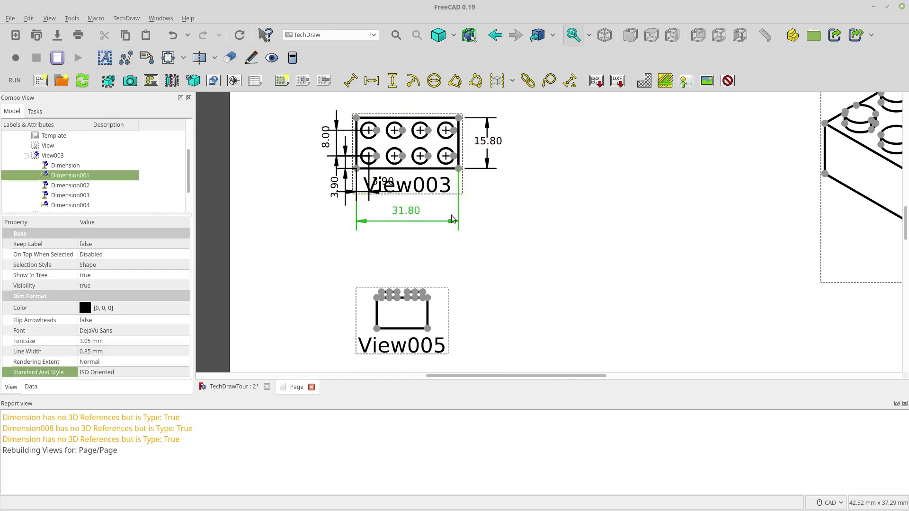
pyautogui.click(529, 212)
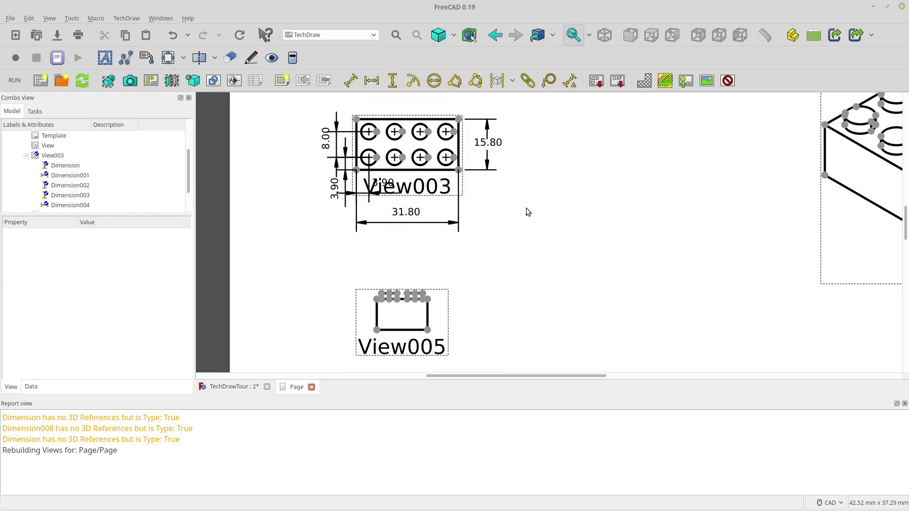
pyautogui.click(492, 143)
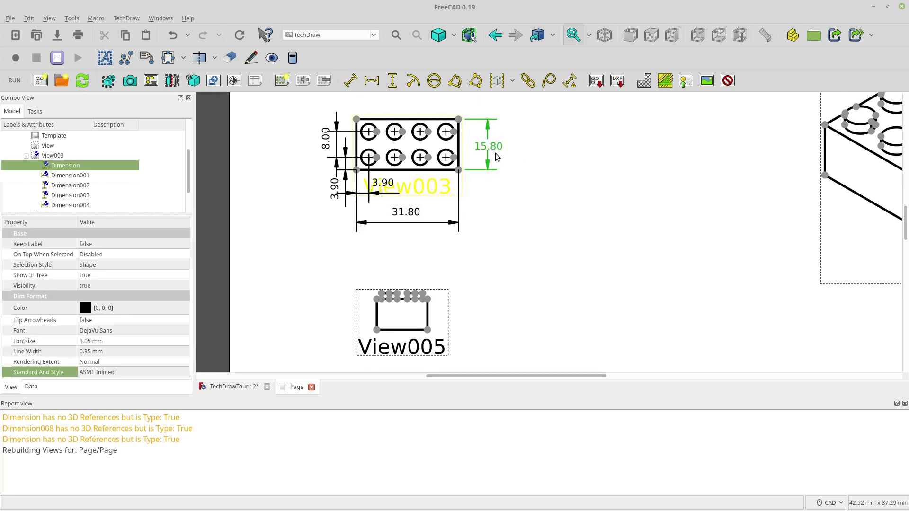
pyautogui.moveTo(496, 152); pyautogui.dragTo(495, 150)
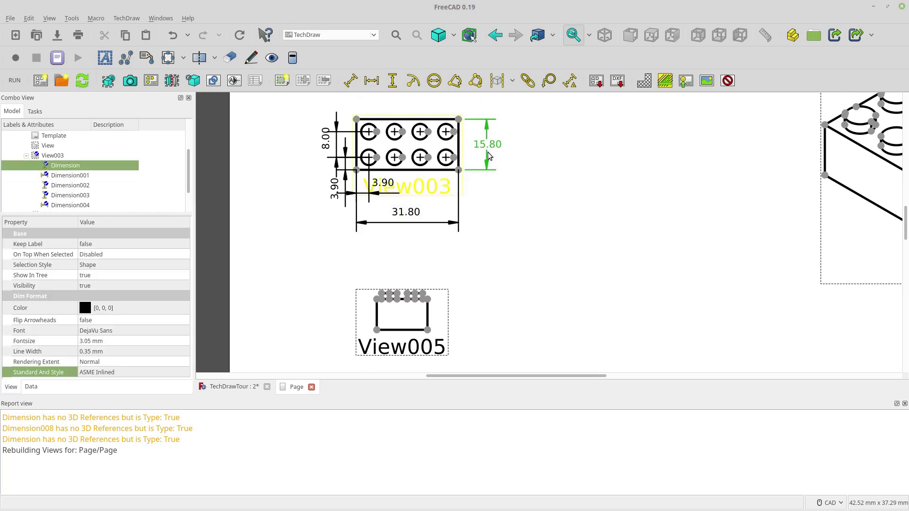
pyautogui.click(449, 137)
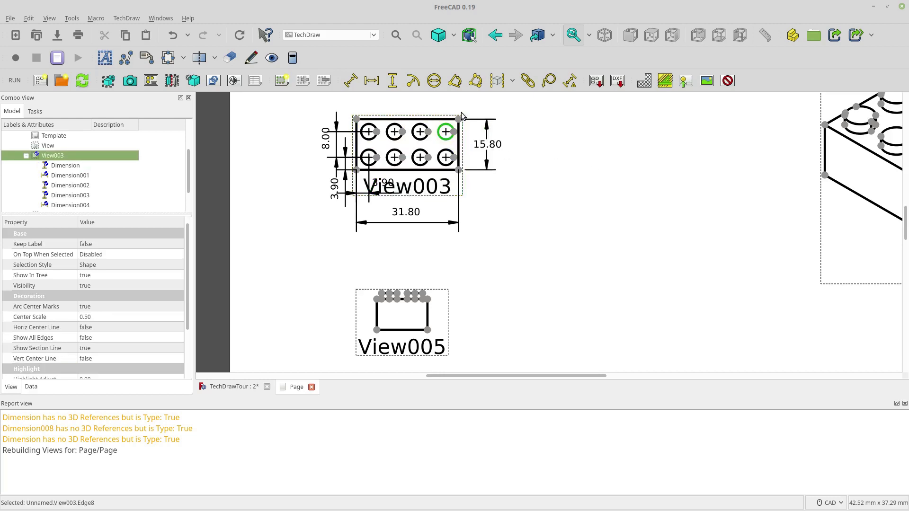
# Add an R2.42 radius dimension to View003's top-right circle, placed above it.
pyautogui.click(414, 81)
pyautogui.moveTo(520, 136); pyautogui.dragTo(480, 102)
pyautogui.scroll(-1, 455, 98)
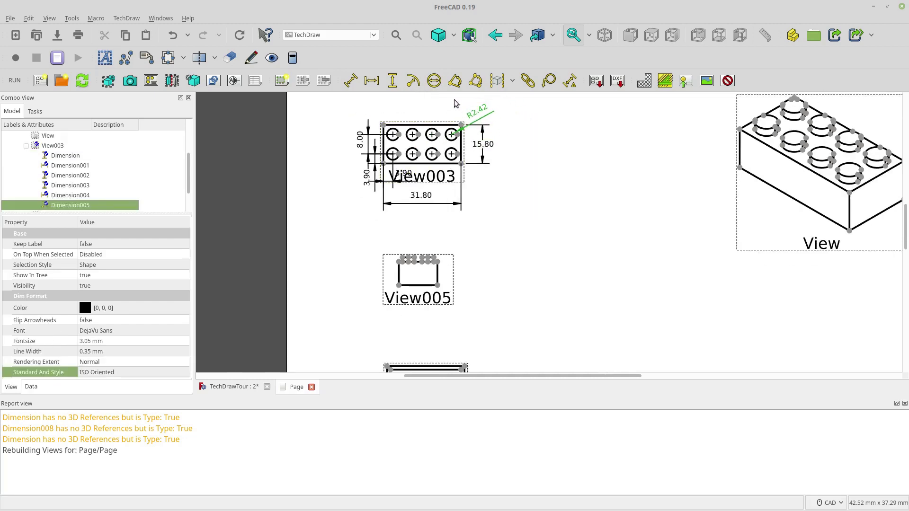
pyautogui.scroll(5, 454, 99)
pyautogui.moveTo(510, 131)
pyautogui.mouseDown()
pyautogui.moveTo(504, 113)
pyautogui.moveTo(500, 119)
pyautogui.mouseUp()
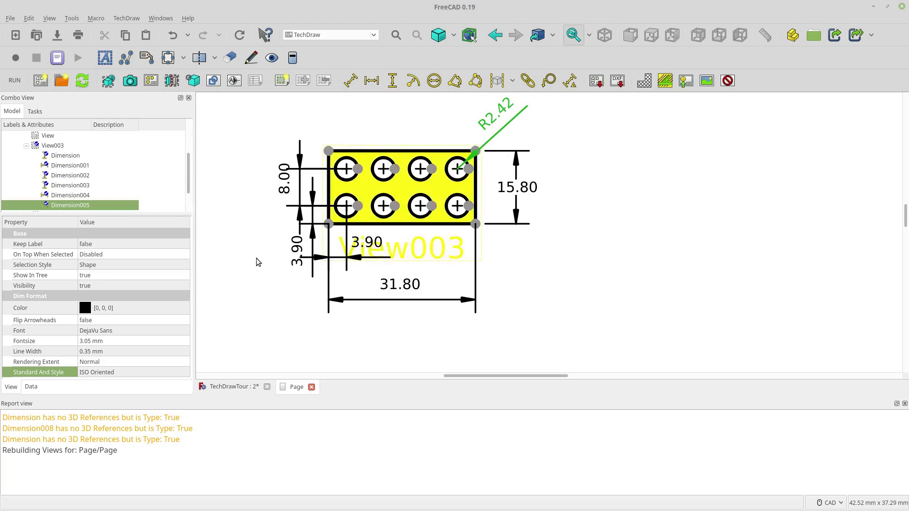
# Set the R2.42 dimension's style to ASME Referencing and move its label left.
pyautogui.click(118, 374)
pyautogui.click(118, 374)
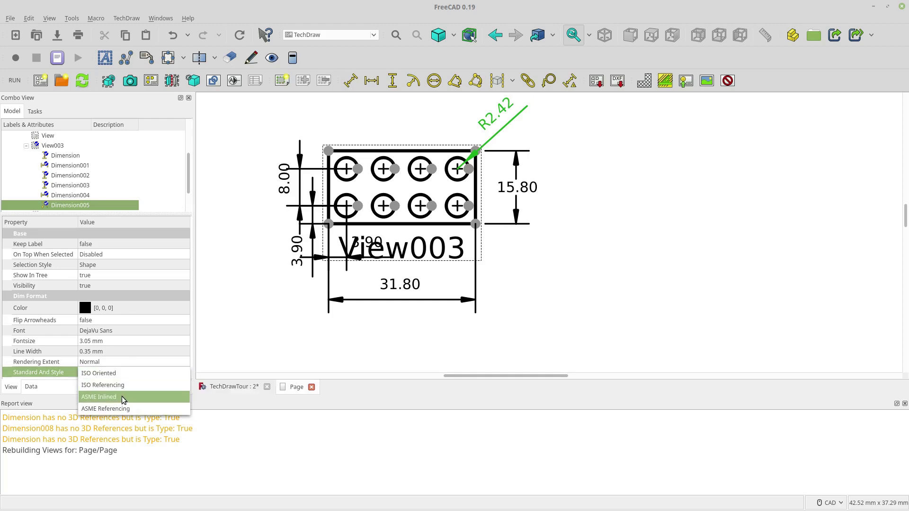
pyautogui.click(121, 396)
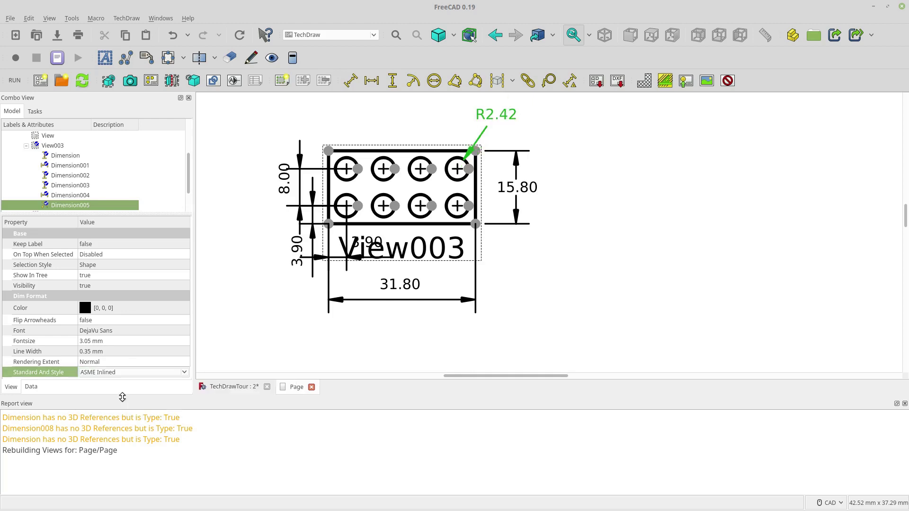
pyautogui.click(129, 374)
pyautogui.click(126, 386)
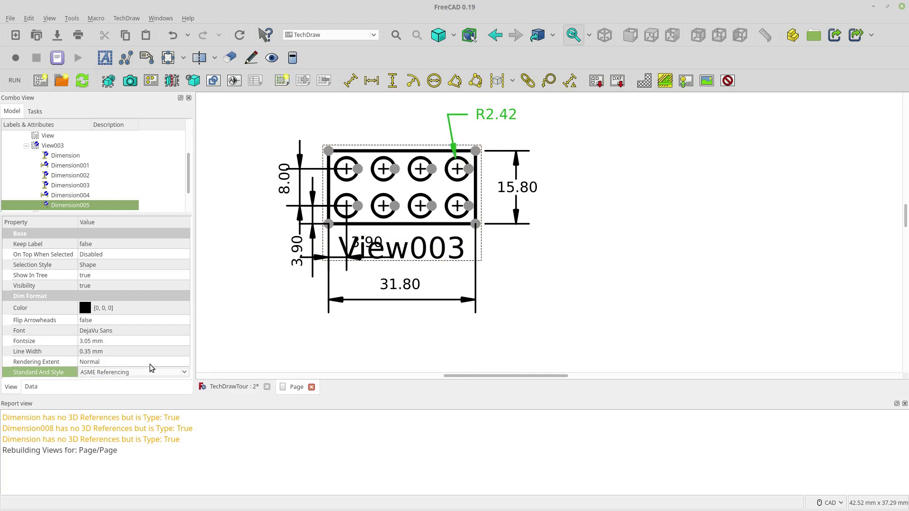
pyautogui.moveTo(525, 125); pyautogui.dragTo(375, 124)
# Select View005's top vertices and its bottom-right vertex for measuring the height.
pyautogui.scroll(-5, 421, 335)
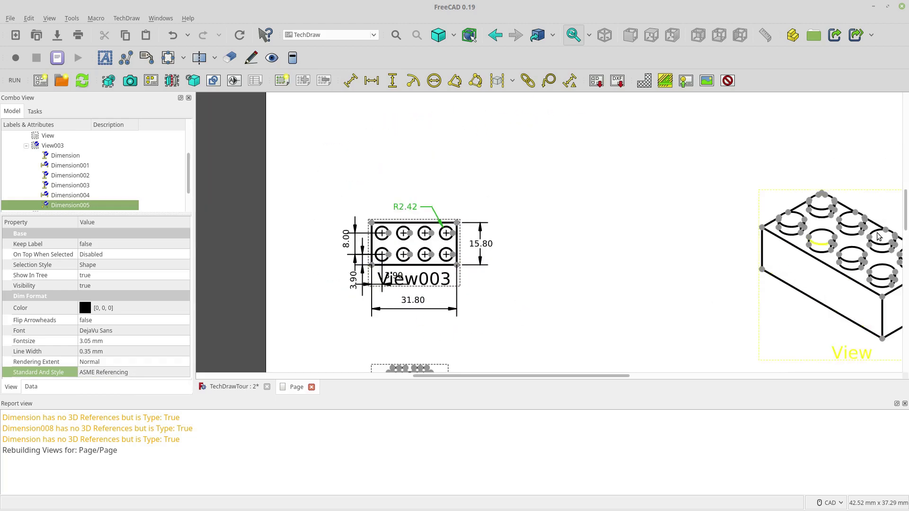
pyautogui.moveTo(905, 226); pyautogui.dragTo(905, 252)
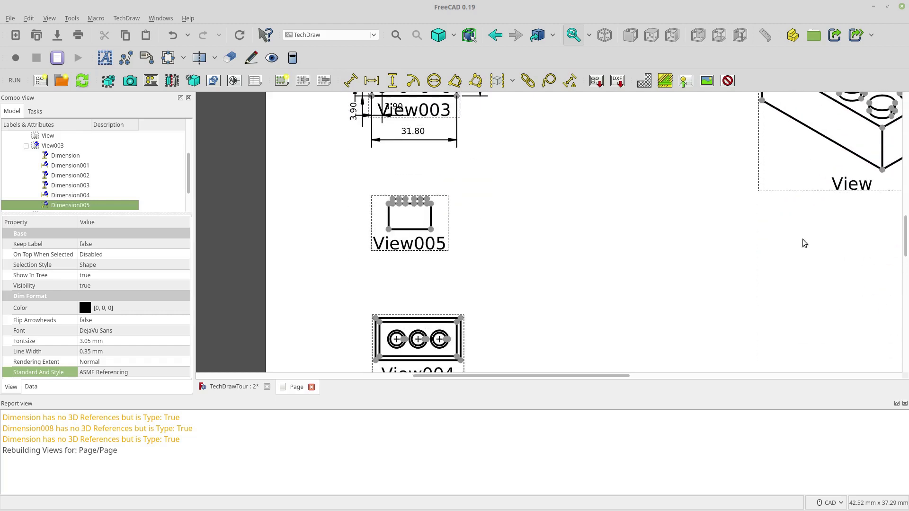
pyautogui.scroll(4, 473, 339)
pyautogui.scroll(2, 445, 242)
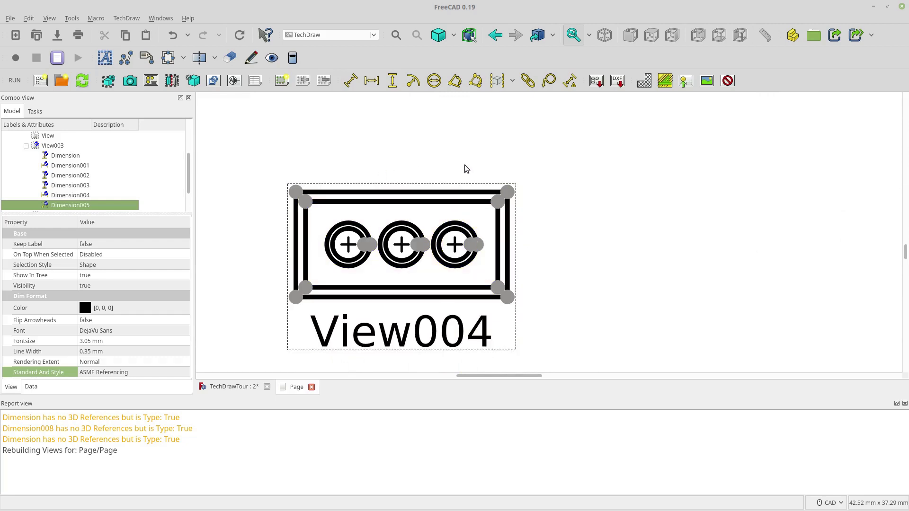
pyautogui.scroll(-2, 617, 190)
pyautogui.scroll(-1, 689, 211)
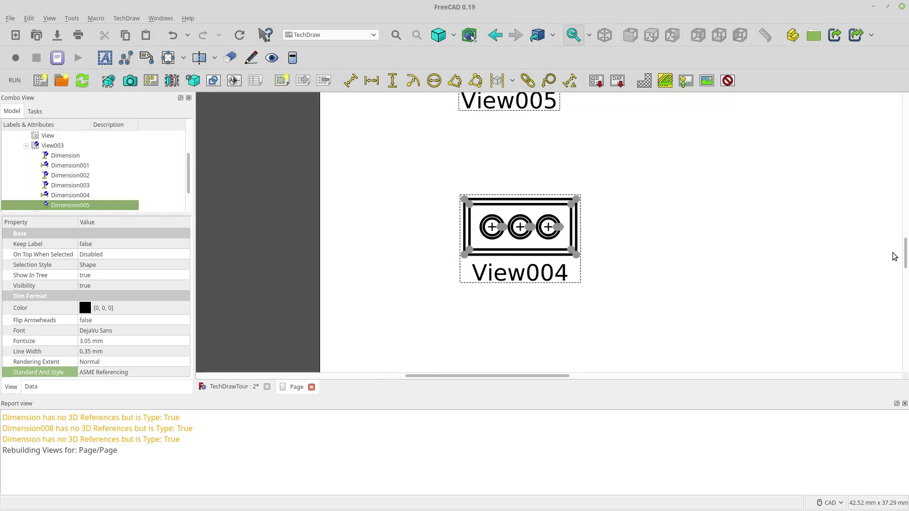
pyautogui.scroll(6, 904, 258)
pyautogui.scroll(-2, 903, 258)
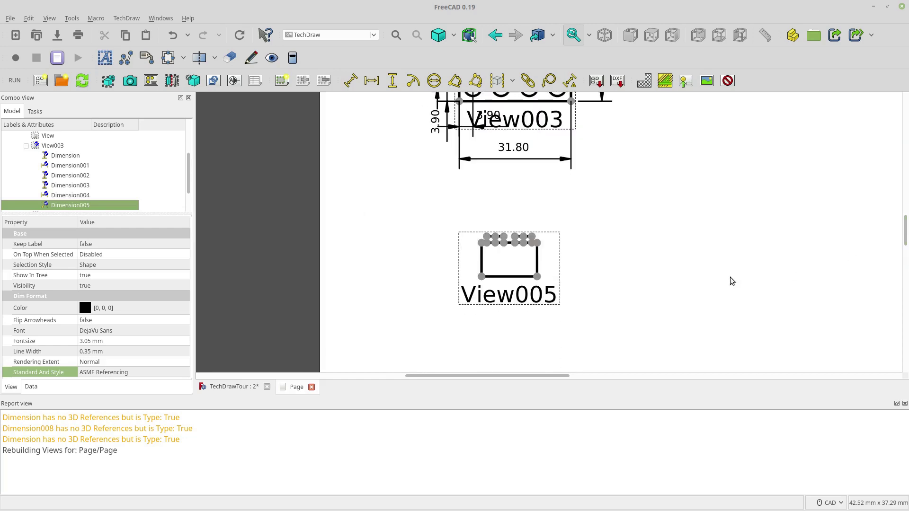
pyautogui.click(537, 259)
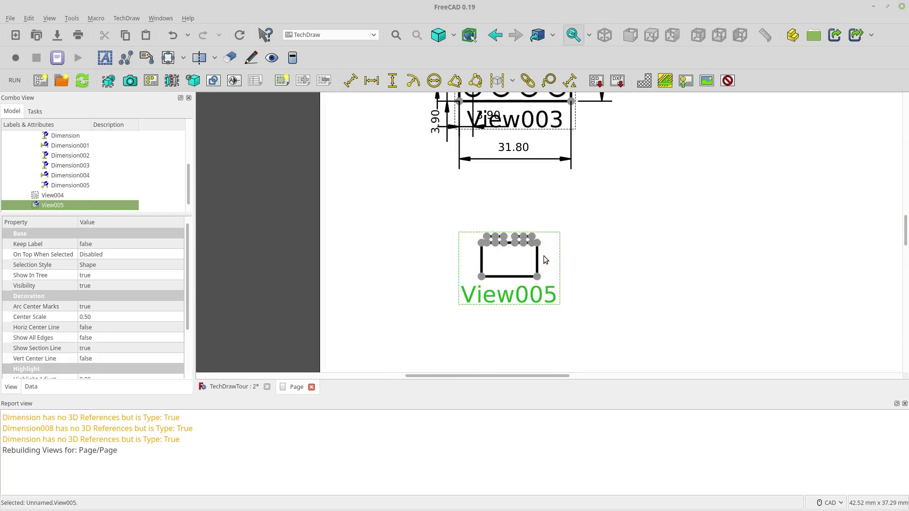
pyautogui.click(545, 249)
pyautogui.click(530, 235)
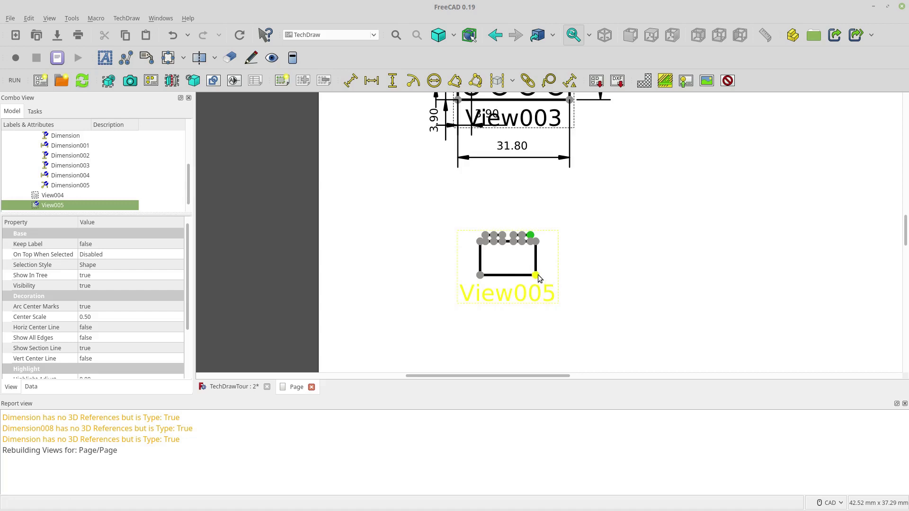
pyautogui.keyDown('ctrl'); pyautogui.click(536, 275); pyautogui.keyUp('ctrl')
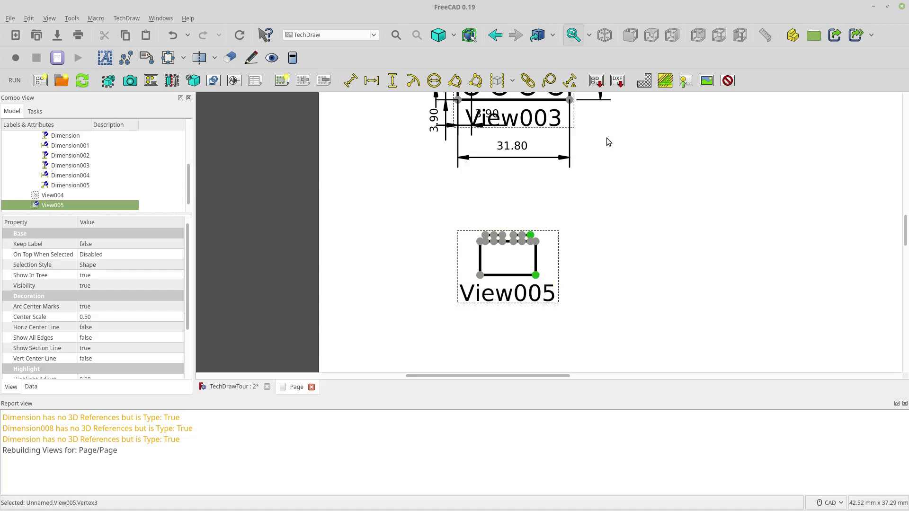
# Insert an 11.40 Vertical Extent dimension and place it right of View005.
pyautogui.click(512, 80)
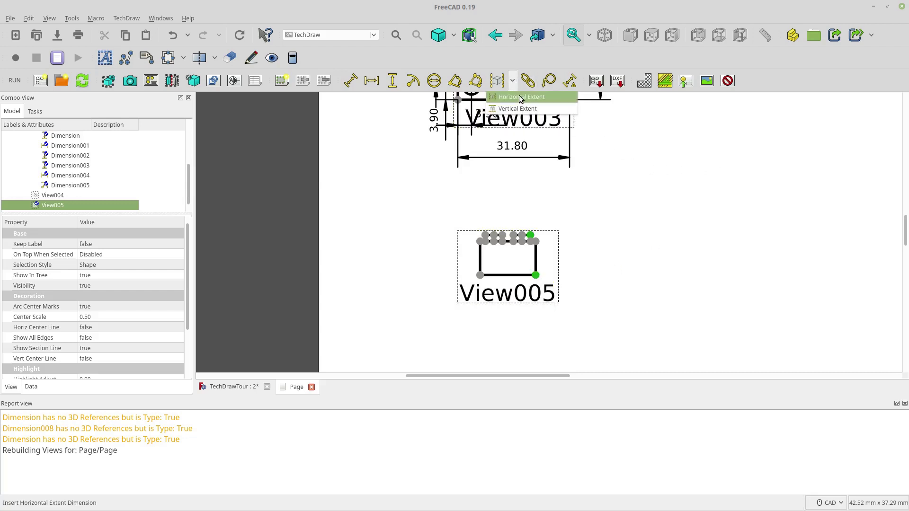
pyautogui.click(524, 109)
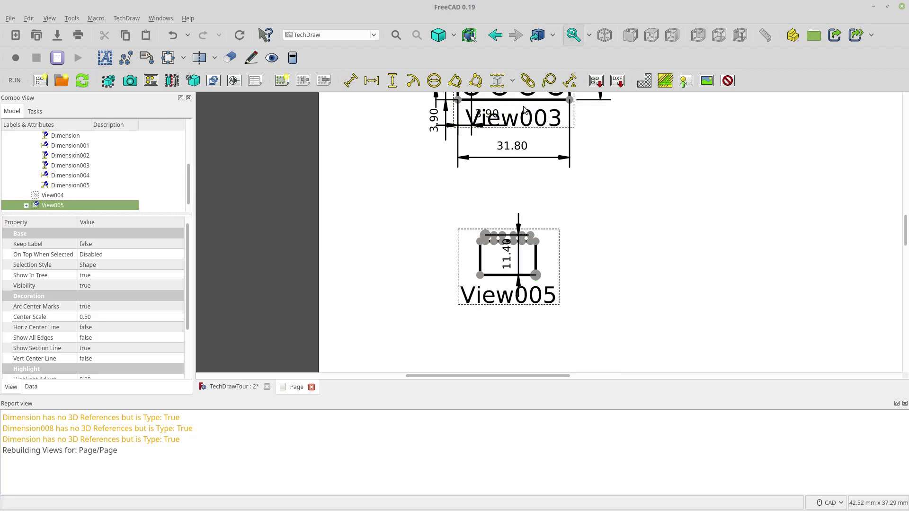
pyautogui.moveTo(502, 255); pyautogui.dragTo(562, 258)
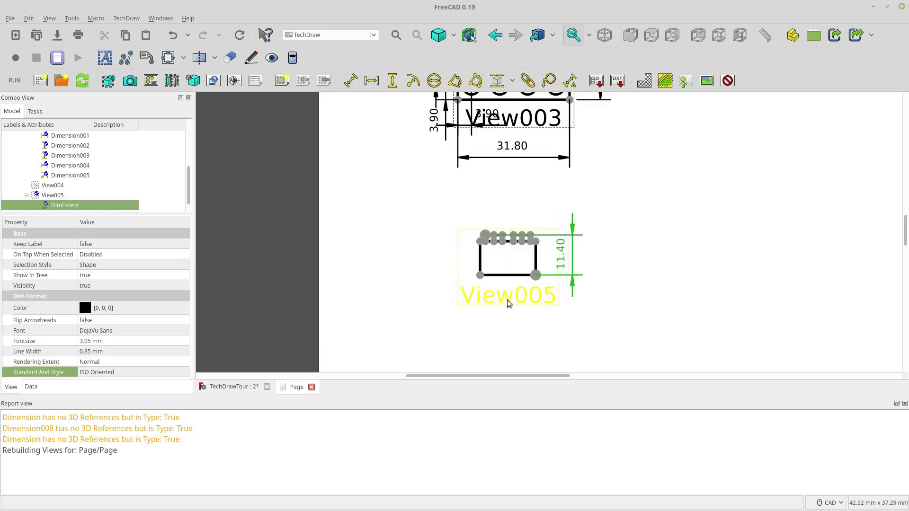
pyautogui.click(480, 275)
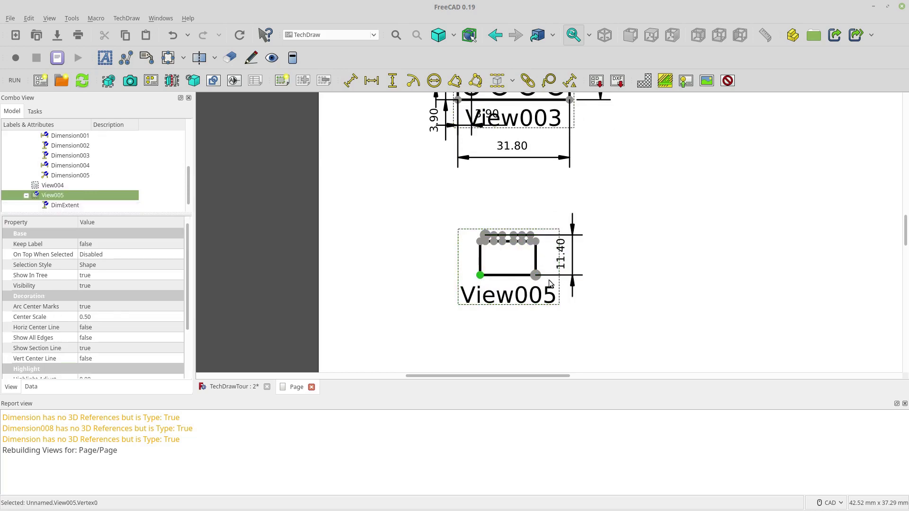
pyautogui.scroll(1, 528, 240)
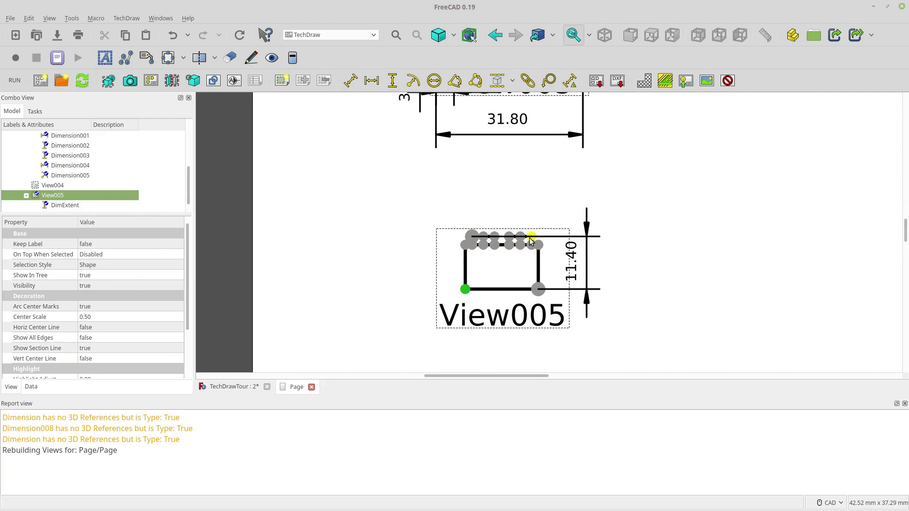
pyautogui.scroll(2, 530, 239)
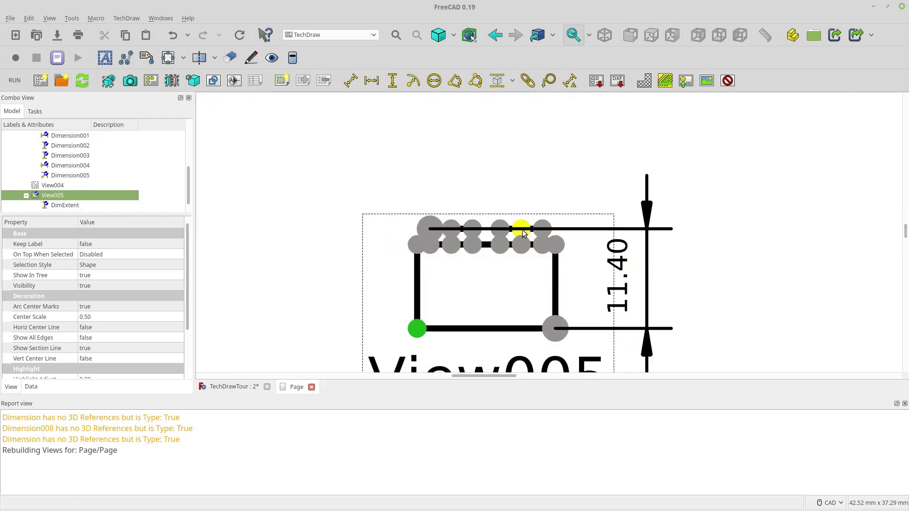
pyautogui.scroll(-1, 507, 277)
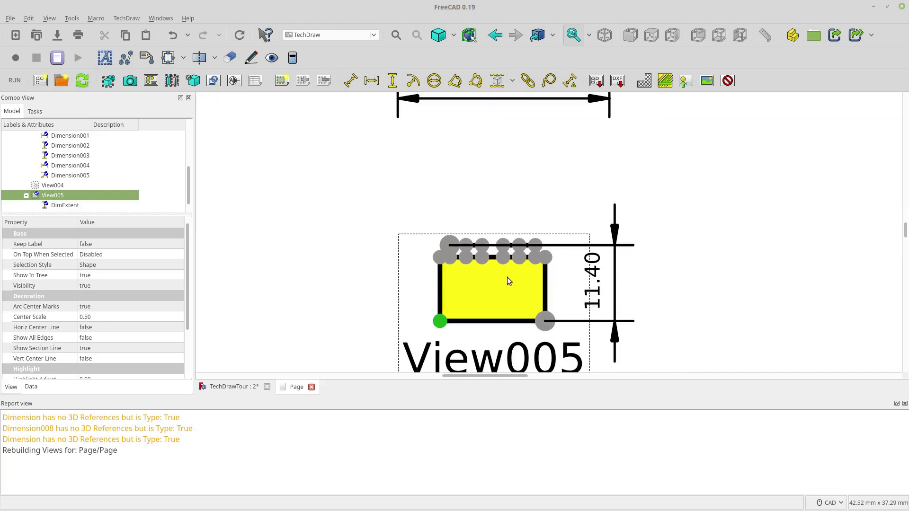
pyautogui.scroll(-1, 529, 311)
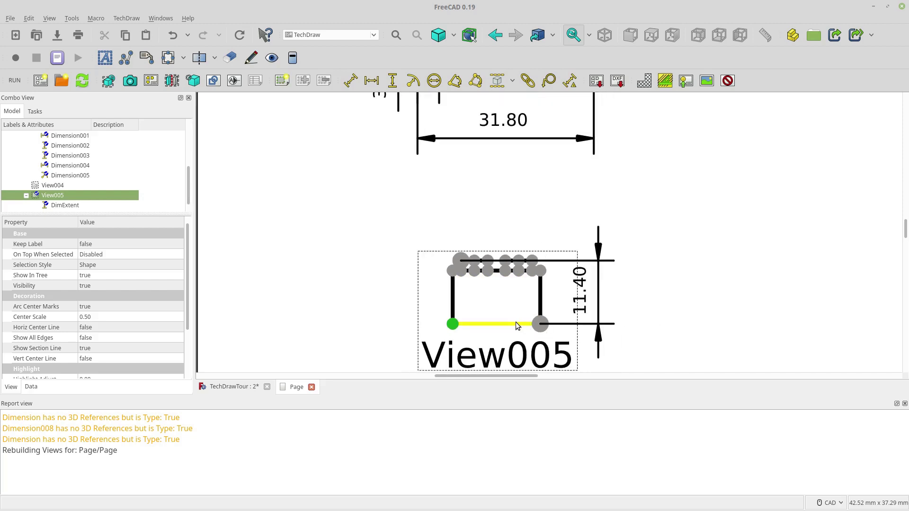
# Add a 15.80 Horizontal Extent dimension on View005's bottom edge, placed below the view.
pyautogui.click(514, 323)
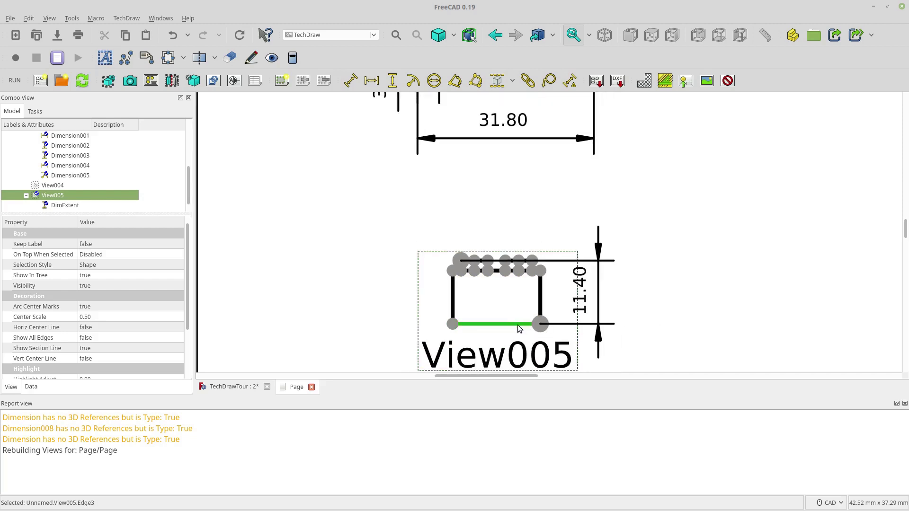
pyautogui.click(513, 84)
pyautogui.click(516, 98)
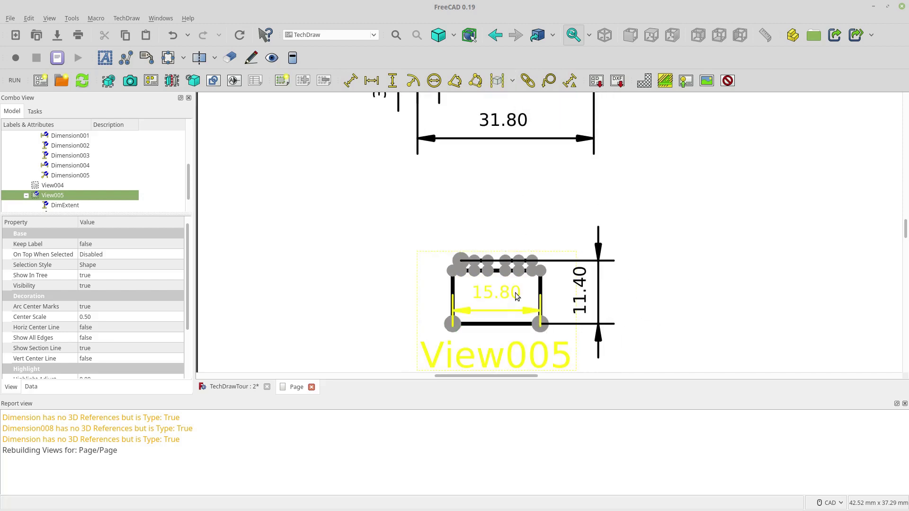
pyautogui.moveTo(506, 293); pyautogui.dragTo(506, 342)
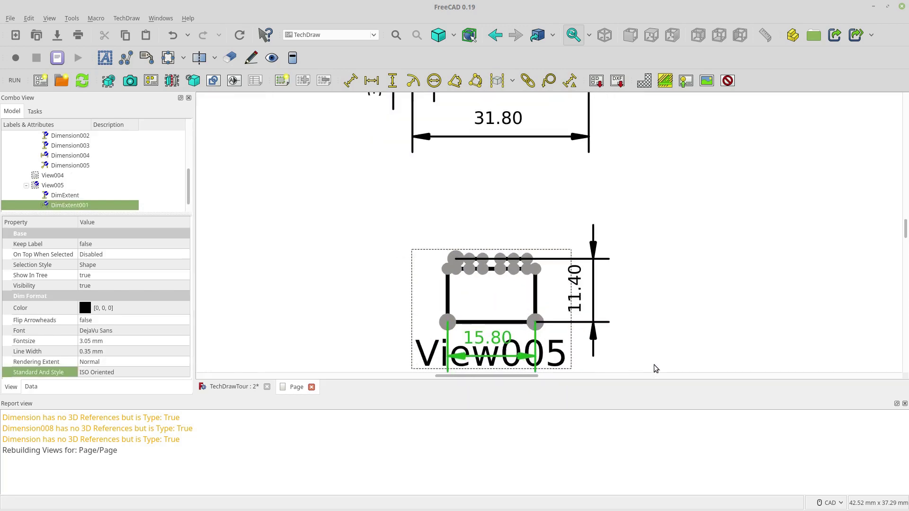
pyautogui.scroll(2, 655, 366)
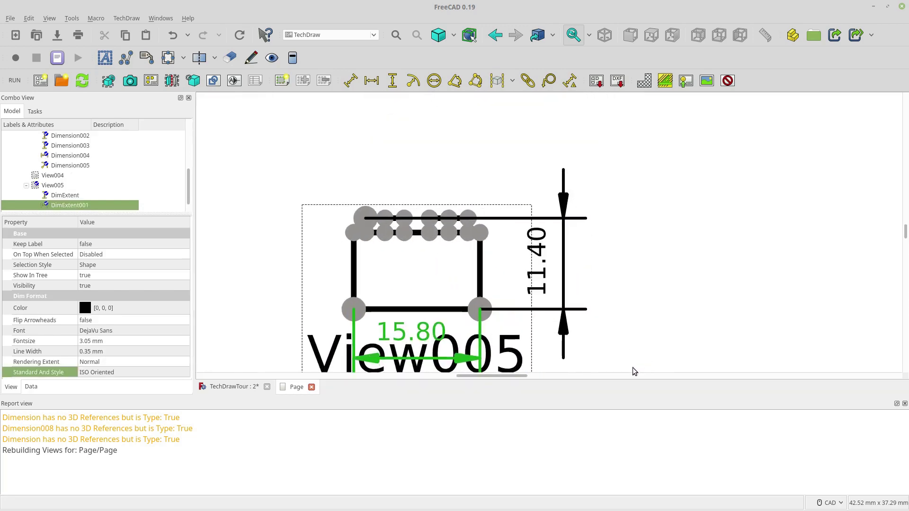
# Keep the extent dimension at ISO Oriented style with Normal rendering extent.
pyautogui.click(168, 376)
pyautogui.click(167, 373)
pyautogui.click(167, 373)
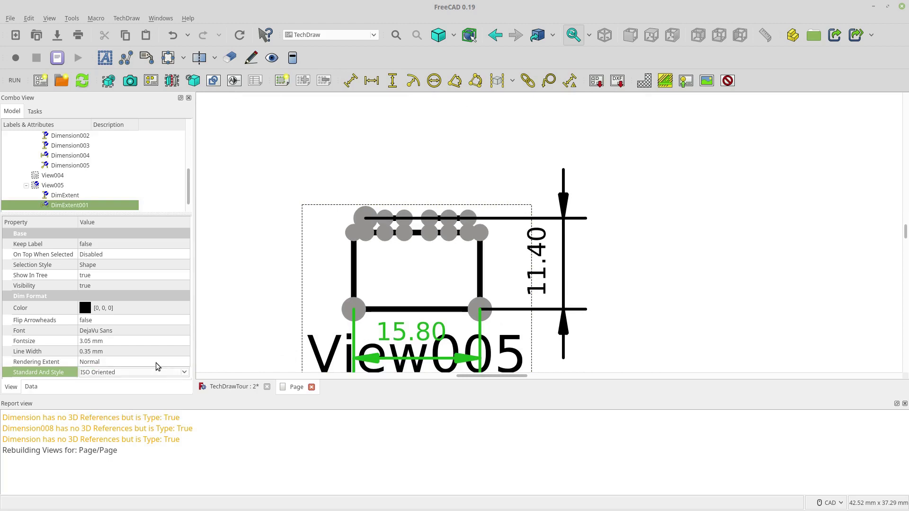
pyautogui.click(155, 360)
pyautogui.click(155, 359)
pyautogui.click(154, 362)
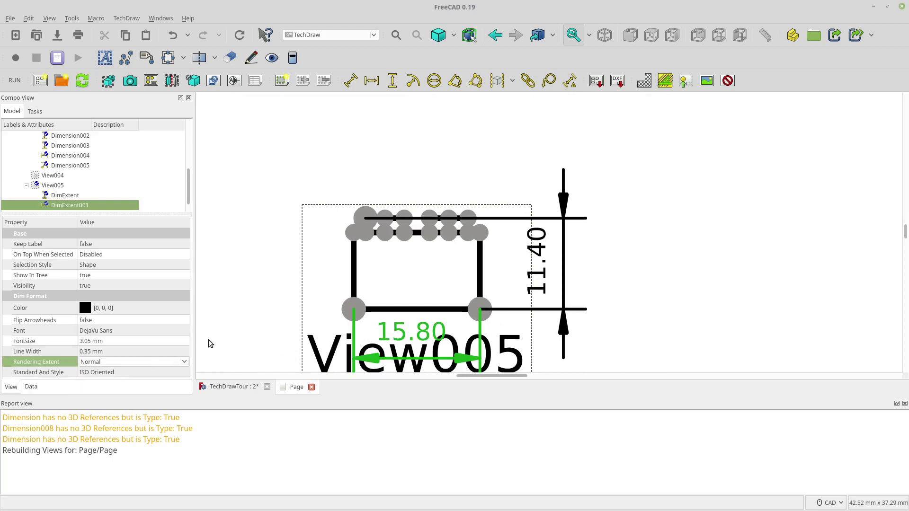
pyautogui.click(341, 371)
# Fit the whole drawing page in the window.
pyautogui.hscroll(5, 268, 357)
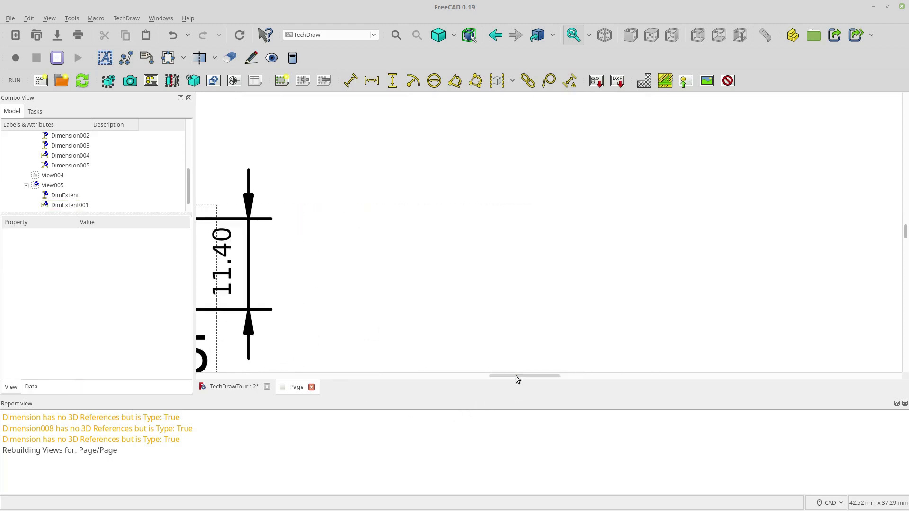
pyautogui.moveTo(505, 377)
pyautogui.mouseDown()
pyautogui.moveTo(444, 368)
pyautogui.moveTo(472, 375)
pyautogui.mouseUp()
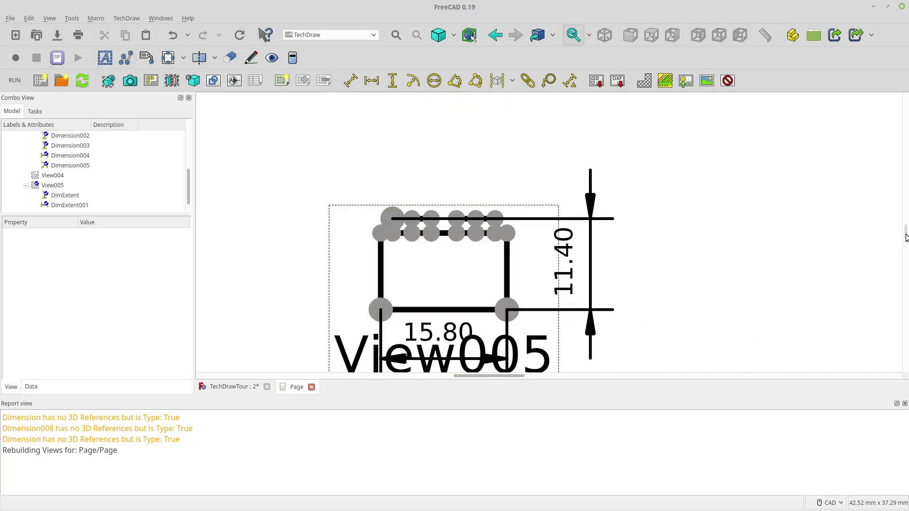
pyautogui.click(904, 248)
pyautogui.scroll(-5, 584, 170)
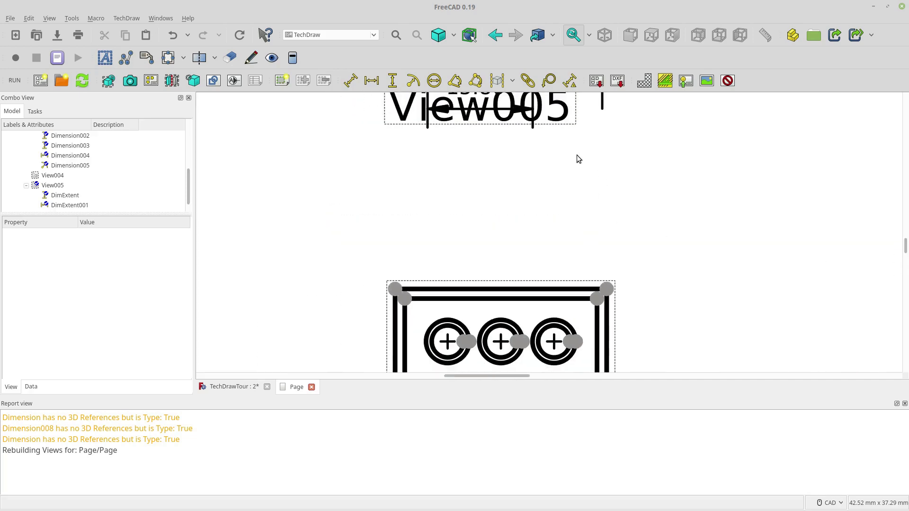
pyautogui.scroll(-8, 590, 296)
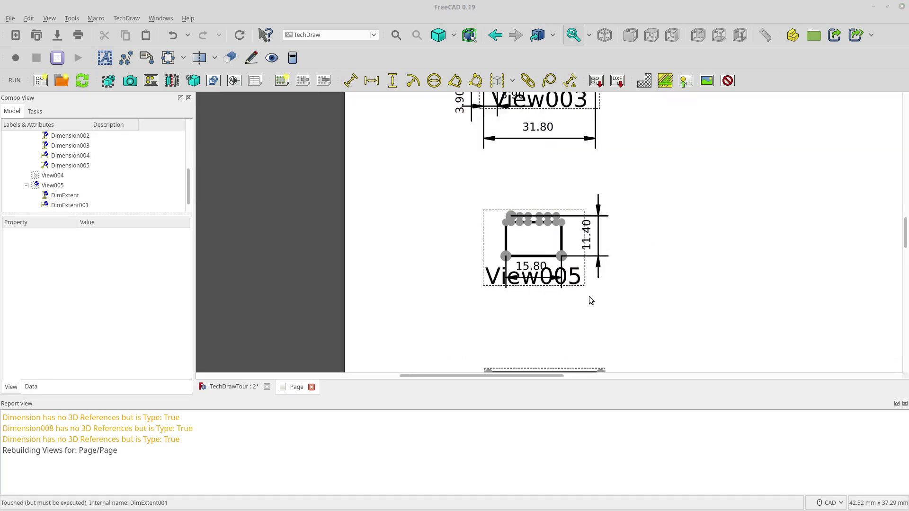
pyautogui.scroll(-2, 815, 332)
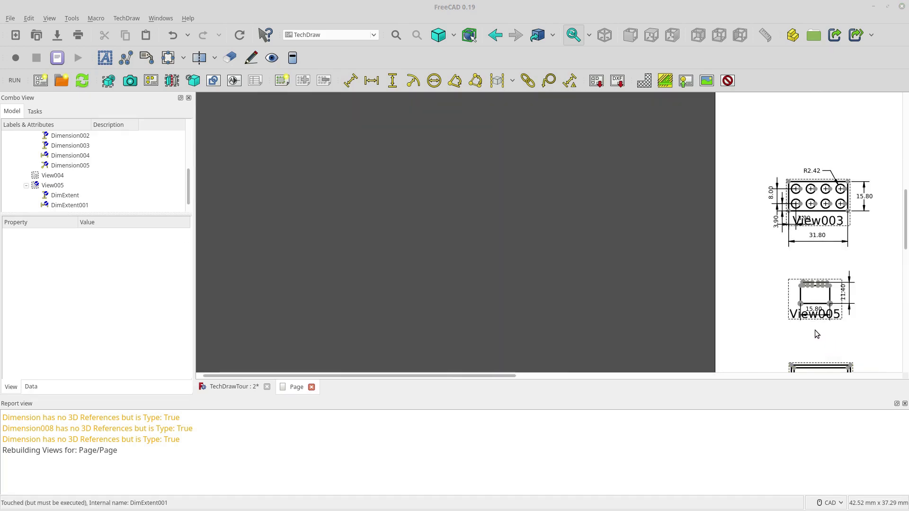
pyautogui.click(397, 35)
pyautogui.scroll(5, 466, 253)
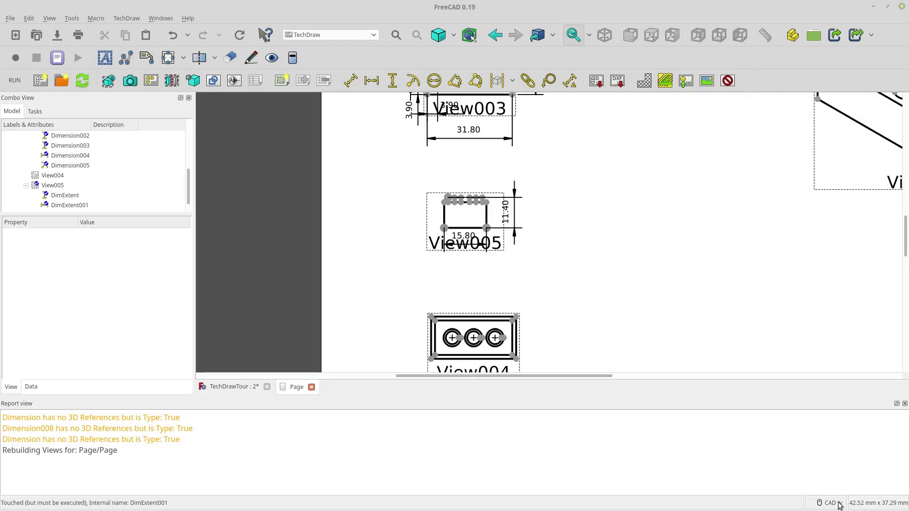
pyautogui.moveTo(838, 504)
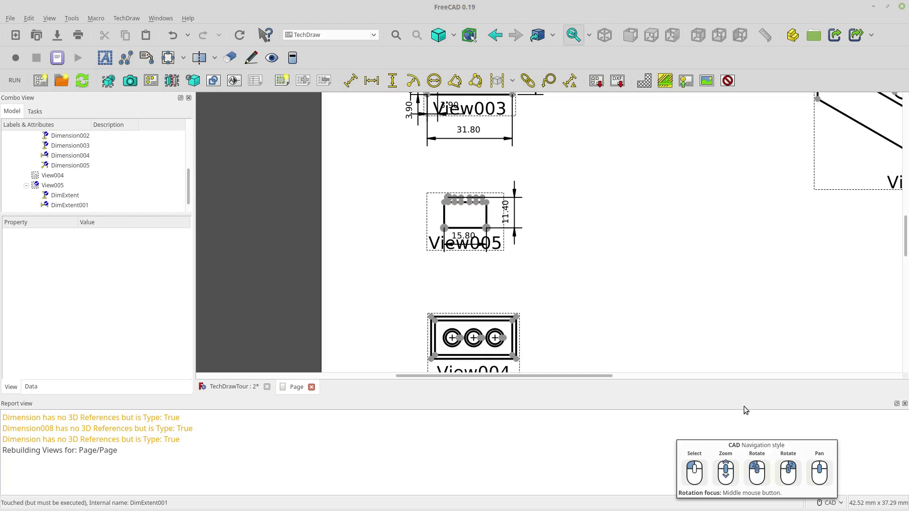
pyautogui.scroll(2, 341, 187)
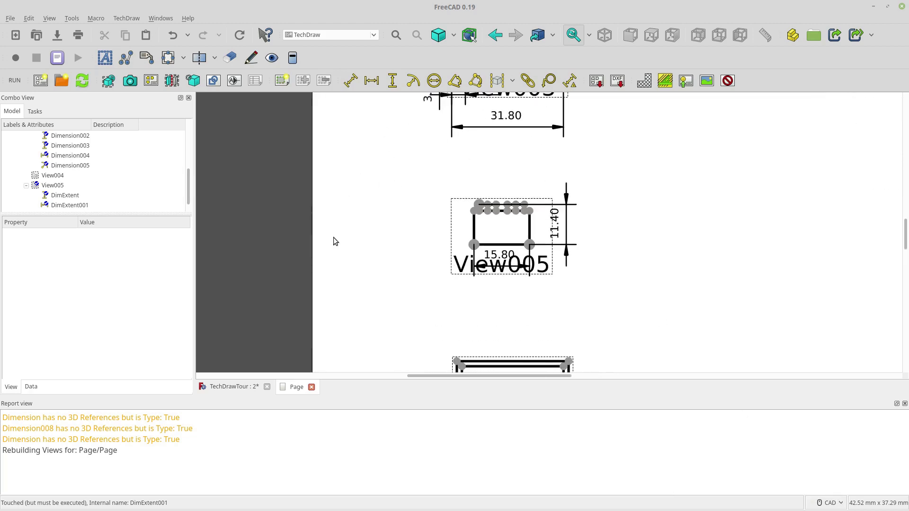
pyautogui.scroll(-1, 515, 326)
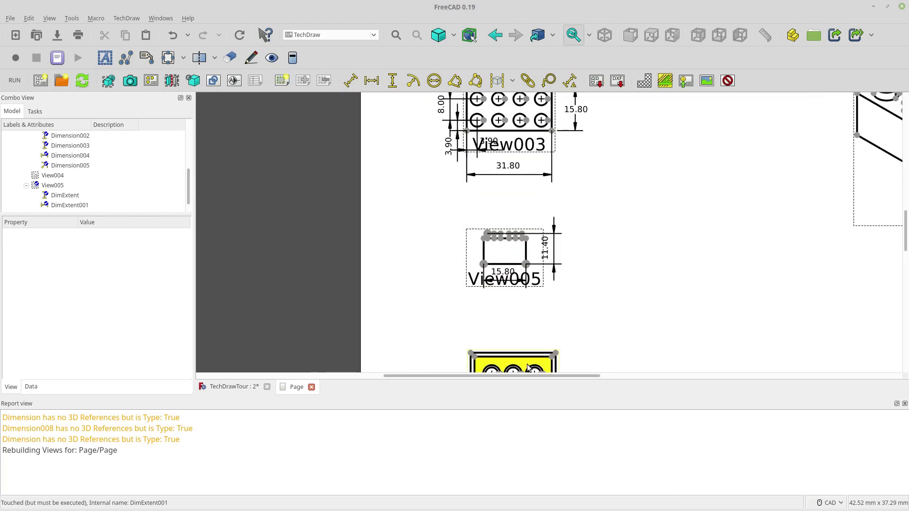
# Start a Looking left section view of View005 with the section plane at X 15.90, Y 7.90.
pyautogui.click(517, 251)
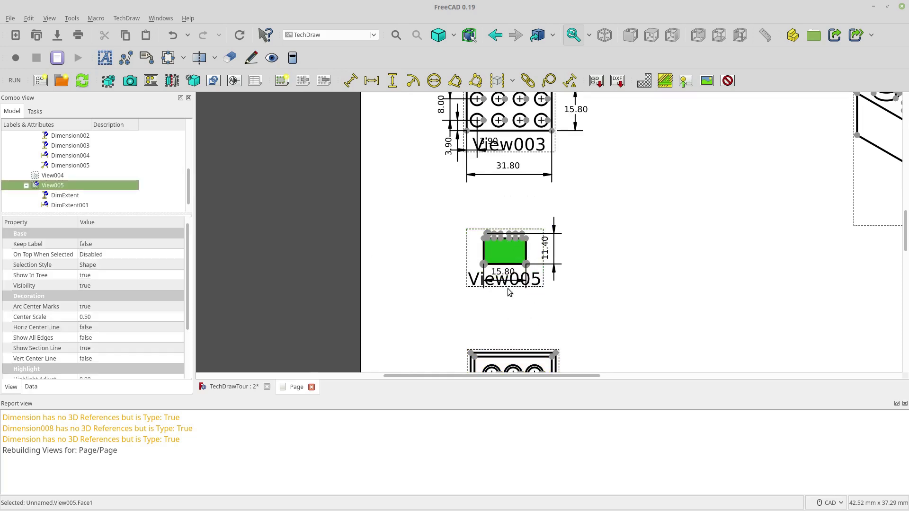
pyautogui.click(172, 81)
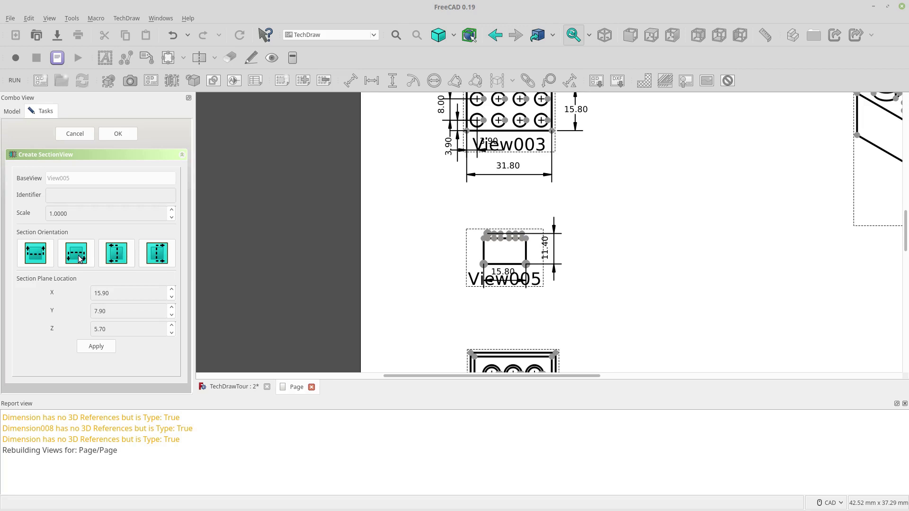
pyautogui.click(118, 259)
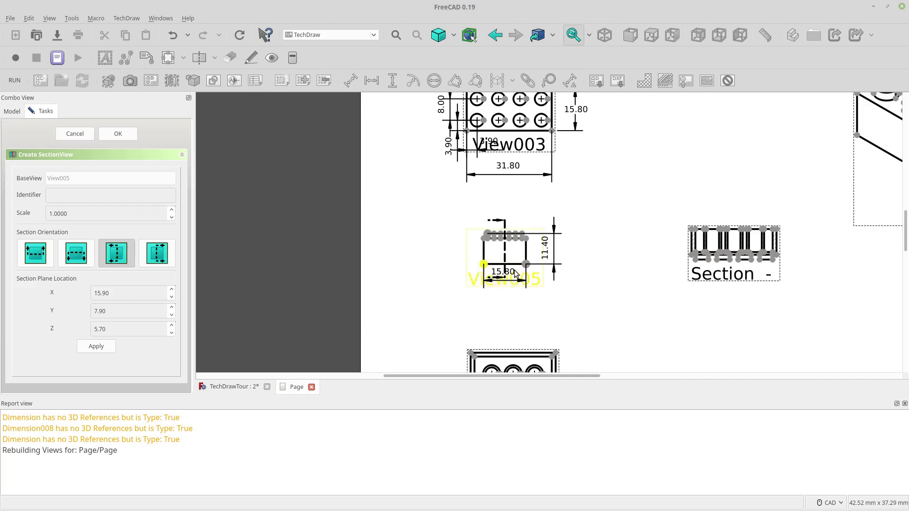
pyautogui.click(729, 281)
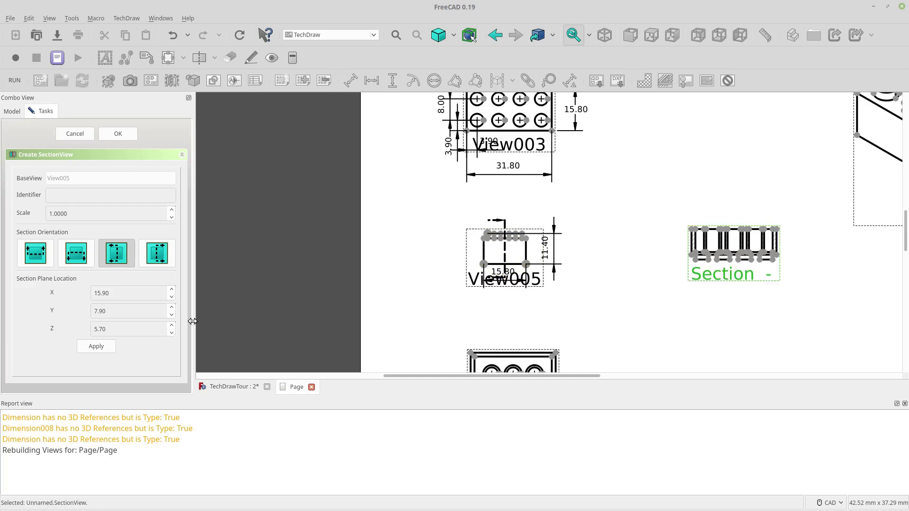
pyautogui.scroll(-4, 130, 327)
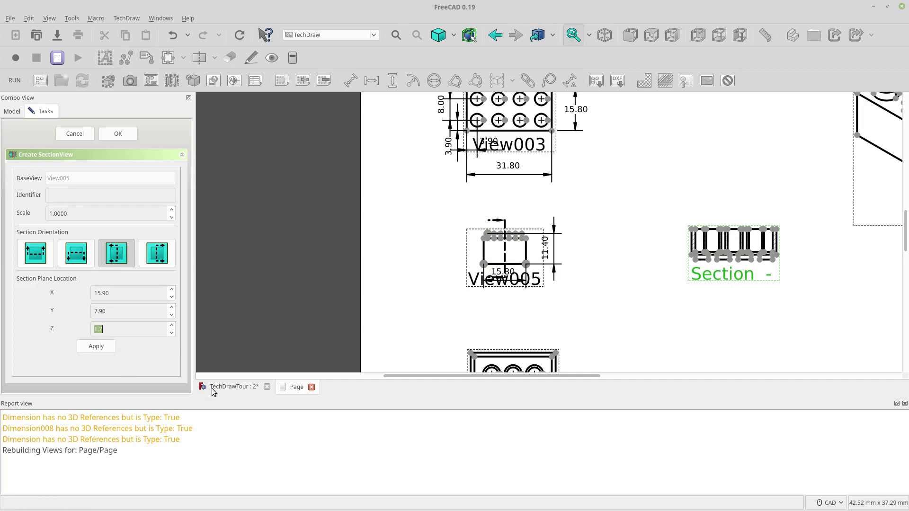
# Finish the section view, rotate it 180 degrees and move it left and down.
pyautogui.click(118, 133)
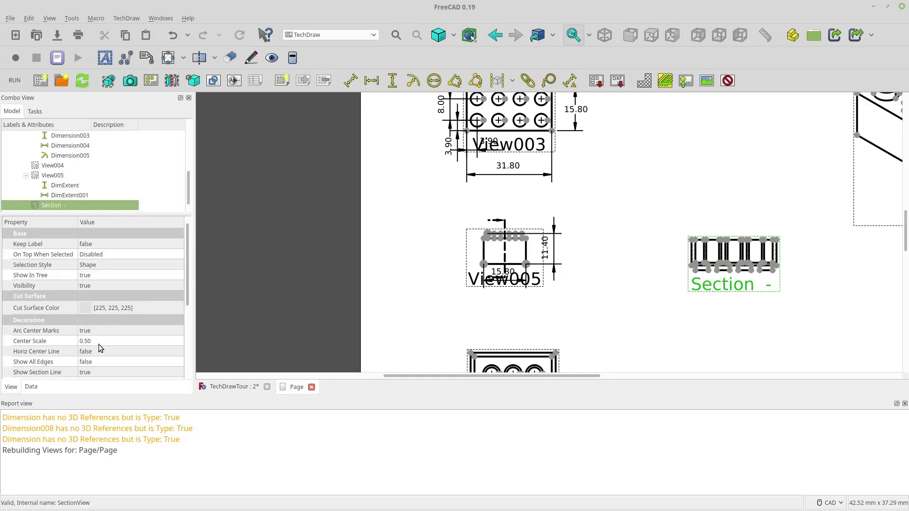
pyautogui.click(32, 388)
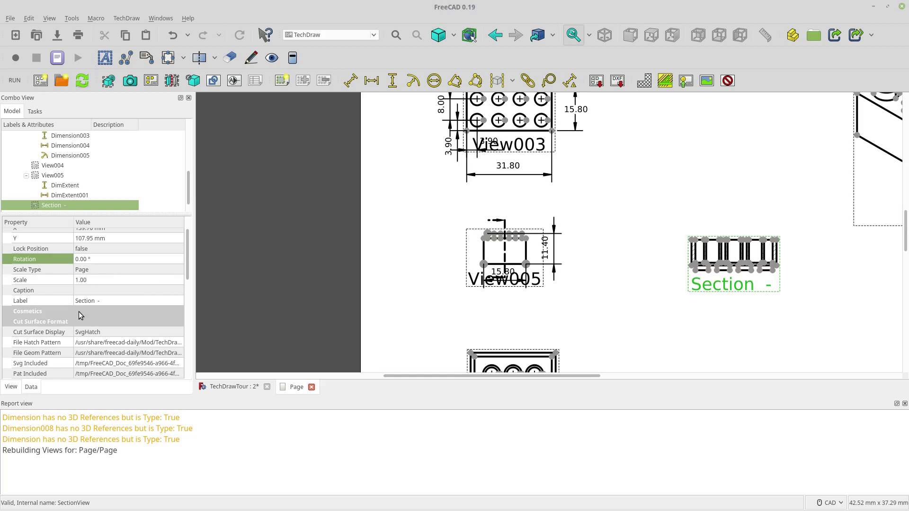
pyautogui.click(109, 262)
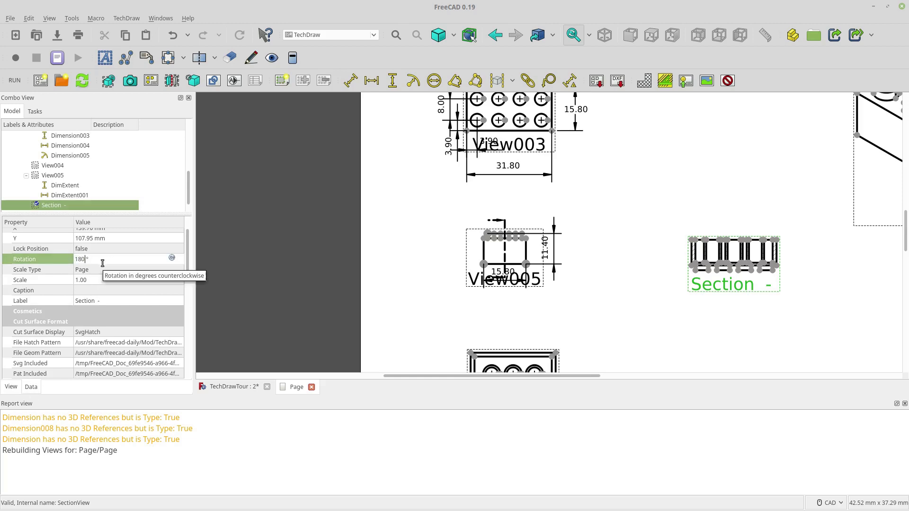
pyautogui.press('Return')
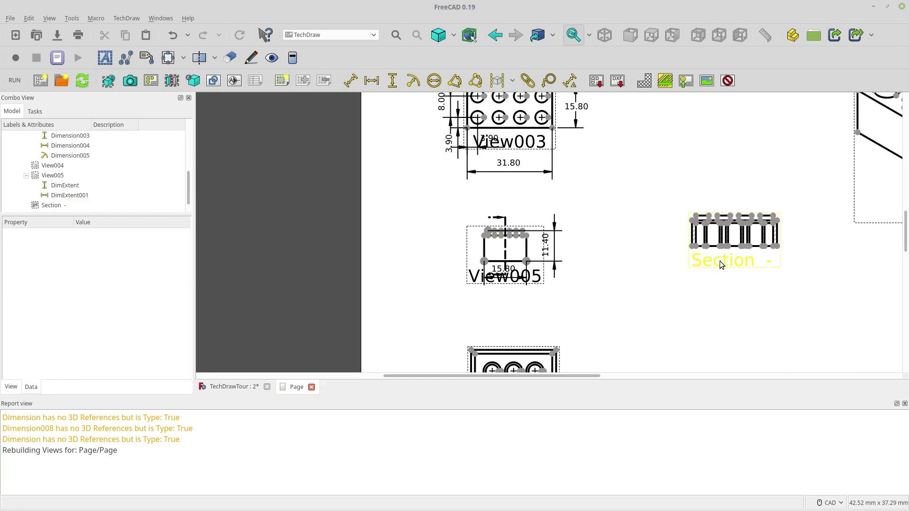
pyautogui.moveTo(711, 267); pyautogui.dragTo(689, 278)
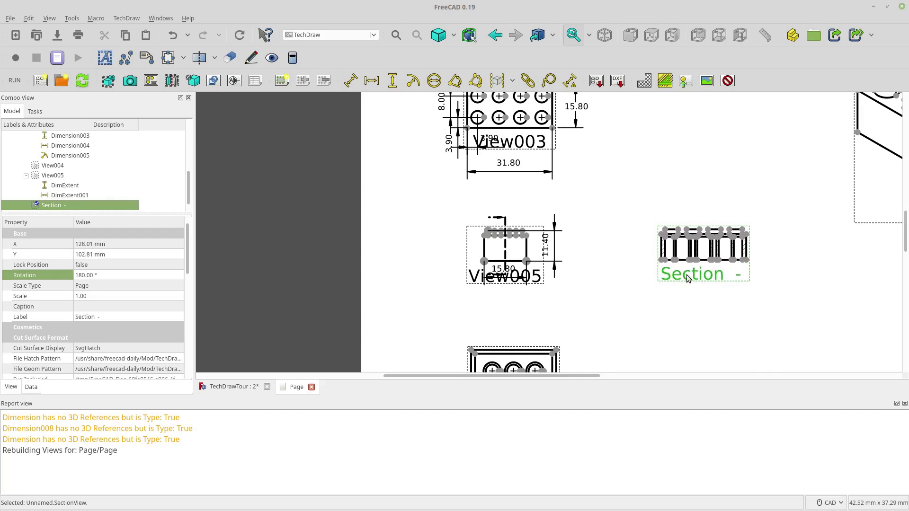
# Set the section view's scale to 2 and nudge it into place beside View005.
pyautogui.click(102, 296)
pyautogui.write('2')
pyautogui.press('Return')
pyautogui.click(534, 336)
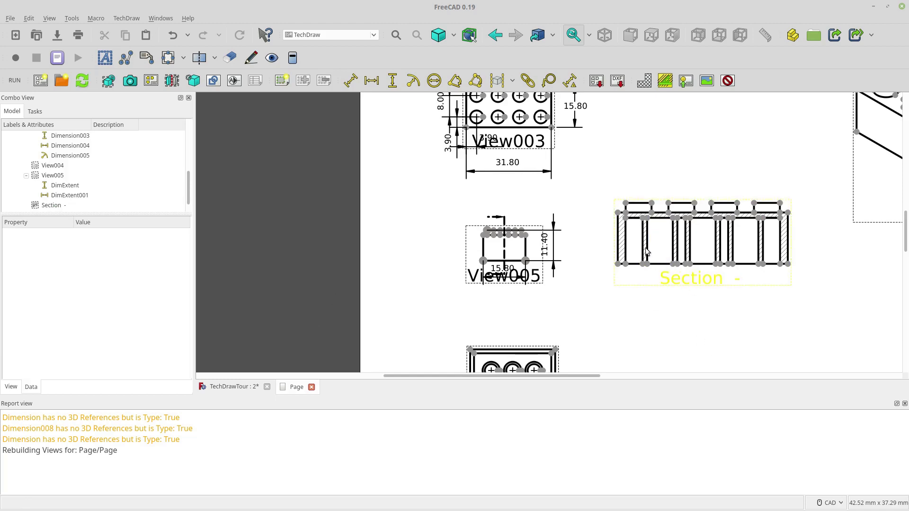
pyautogui.moveTo(675, 281); pyautogui.dragTo(674, 290)
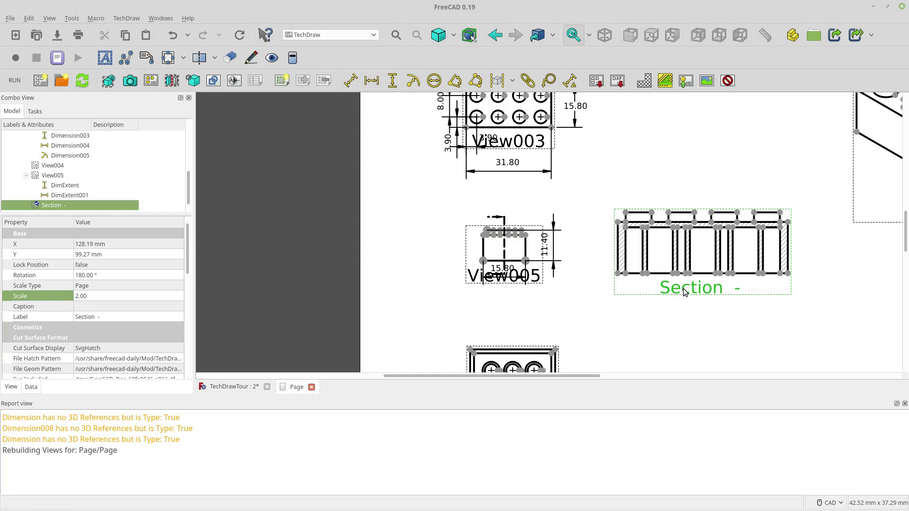
pyautogui.moveTo(682, 288); pyautogui.dragTo(680, 288)
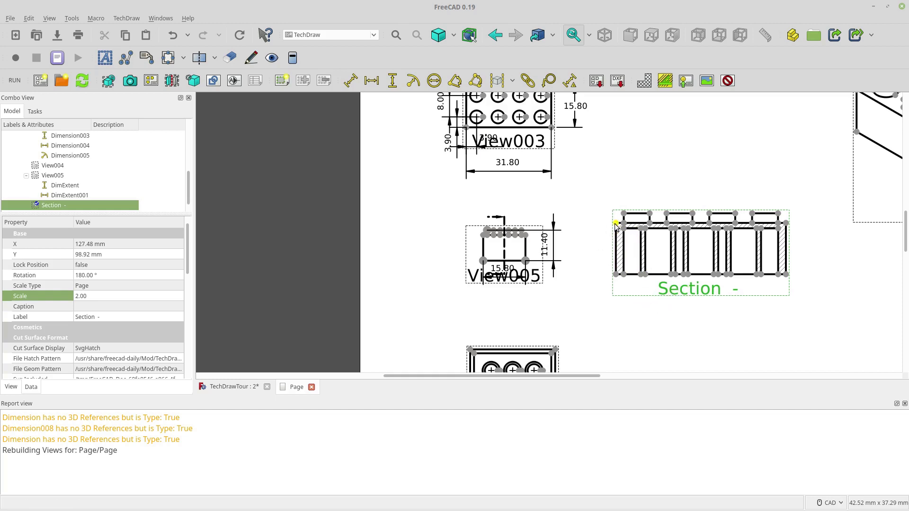
pyautogui.scroll(-2, 617, 296)
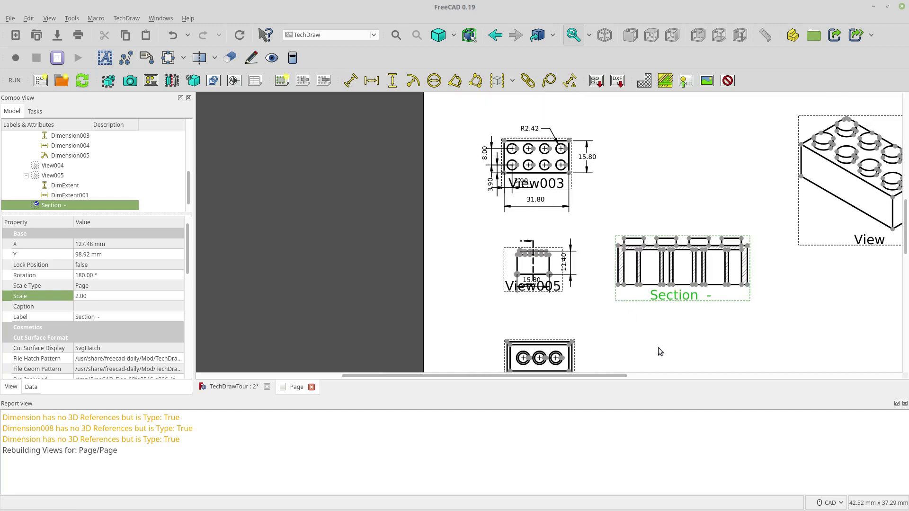
pyautogui.moveTo(906, 238); pyautogui.dragTo(905, 254)
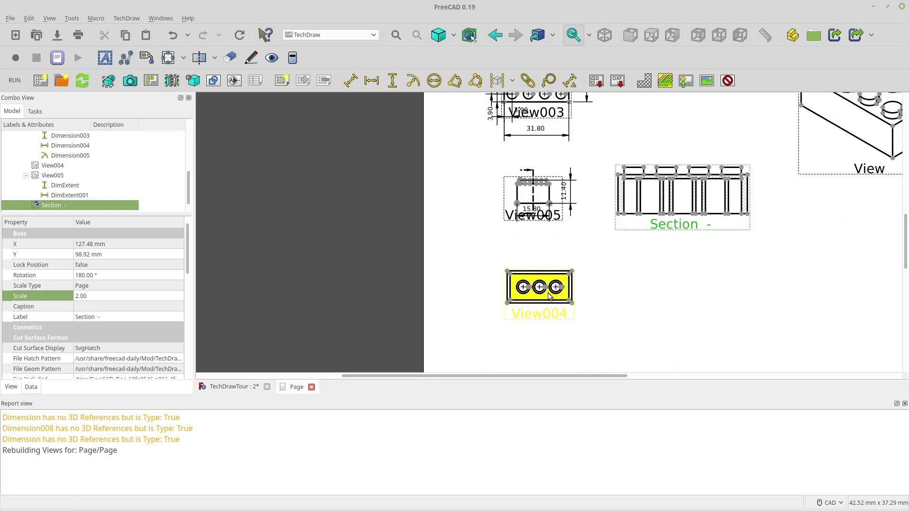
# Add a horizontal 28.90 dimension on View004's bottom edge.
pyautogui.scroll(-2, 597, 293)
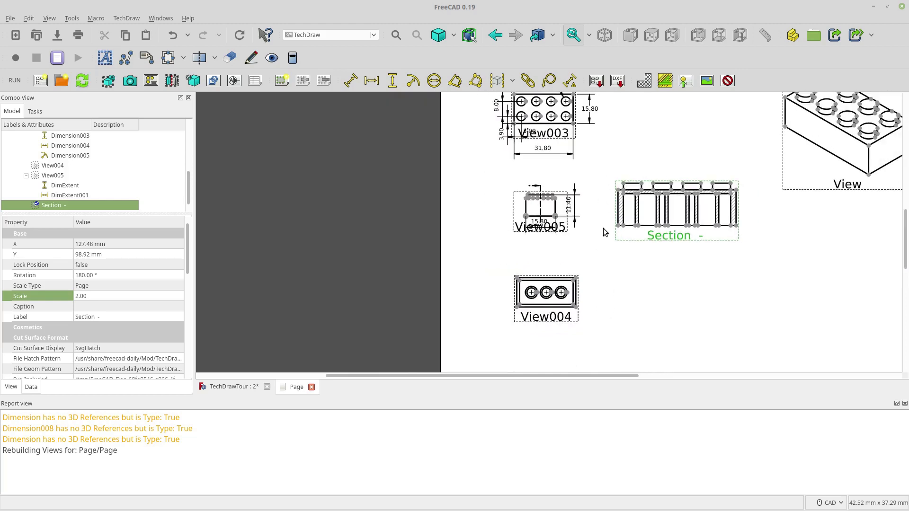
pyautogui.scroll(2, 604, 290)
pyautogui.click(544, 308)
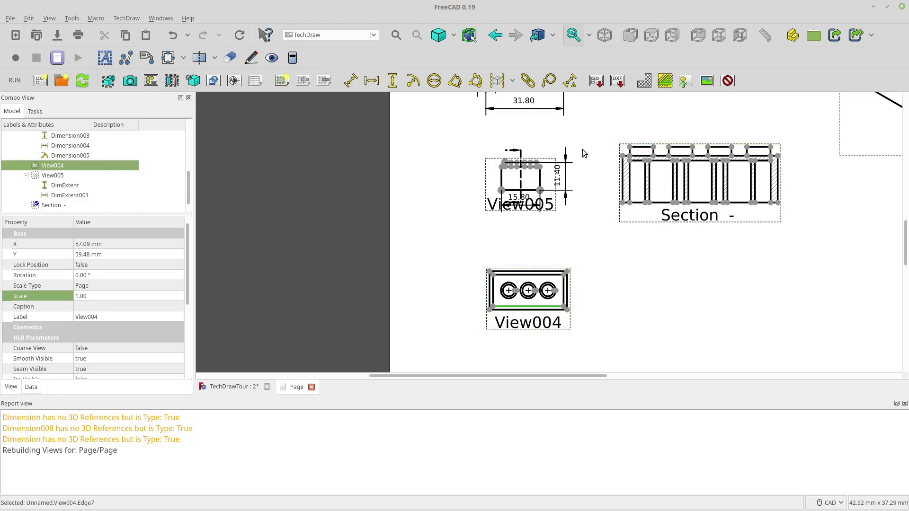
pyautogui.click(380, 83)
# Add a vertical 12.90 dimension on View004's left edge, moved out to the left.
pyautogui.click(492, 286)
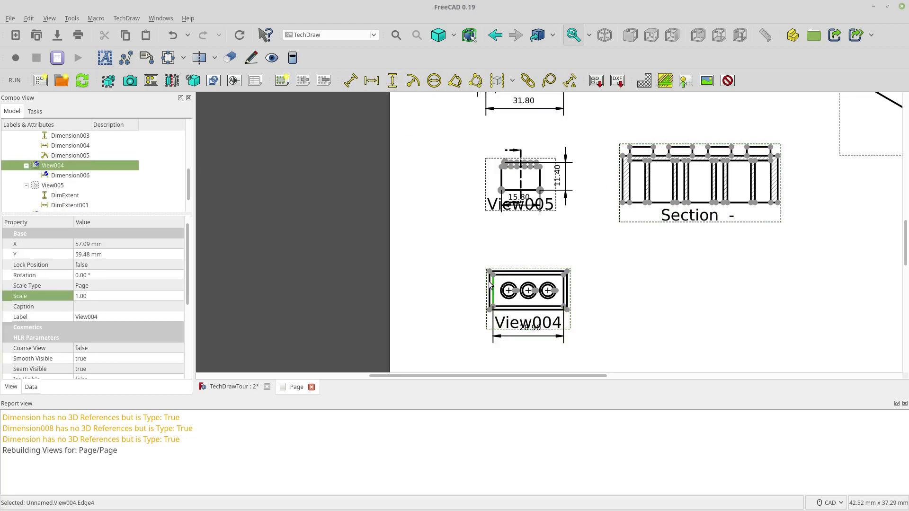
pyautogui.click(392, 80)
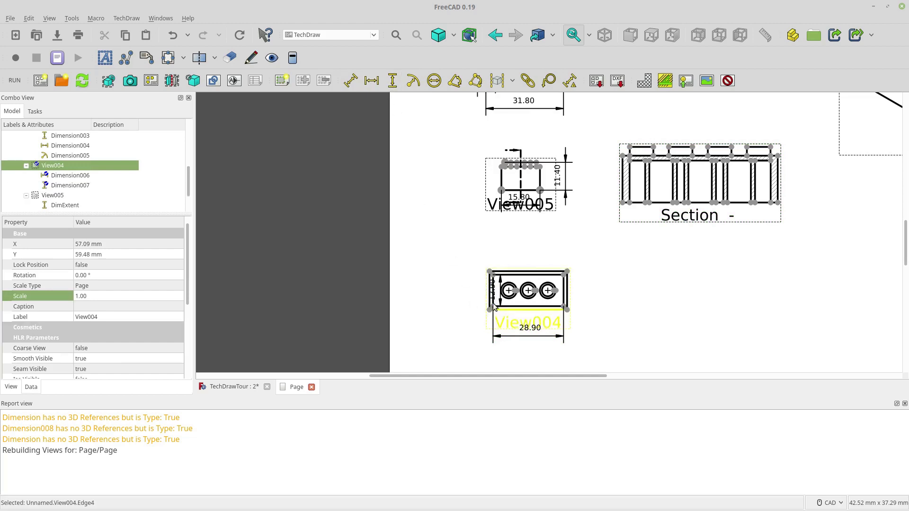
pyautogui.moveTo(492, 289); pyautogui.dragTo(459, 290)
pyautogui.scroll(1, 545, 291)
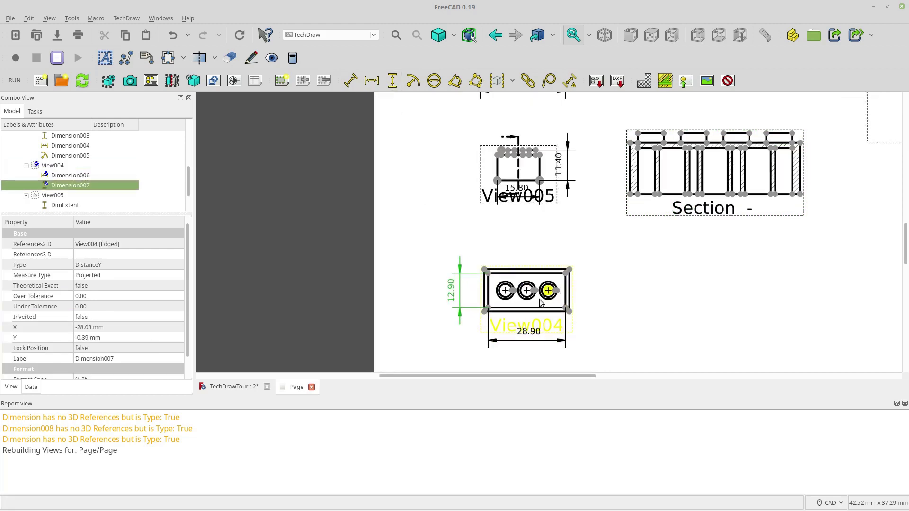
pyautogui.click(485, 271)
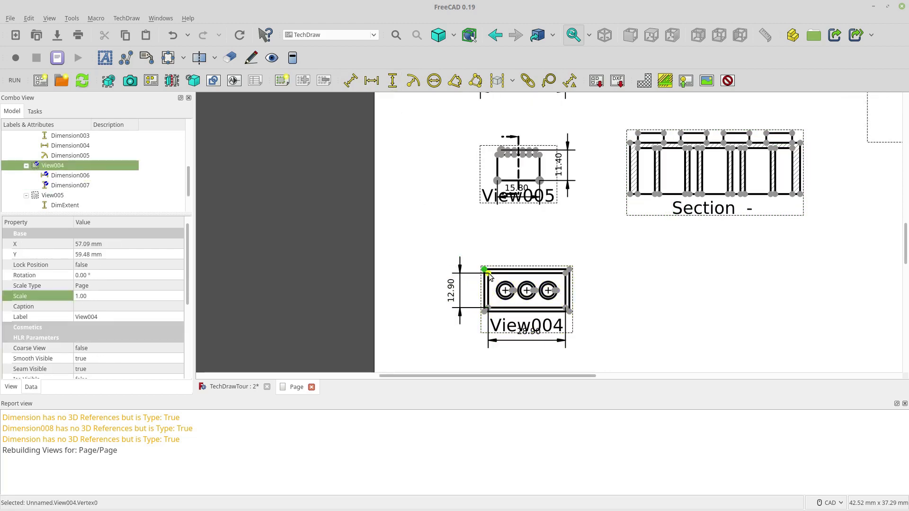
pyautogui.click(510, 263)
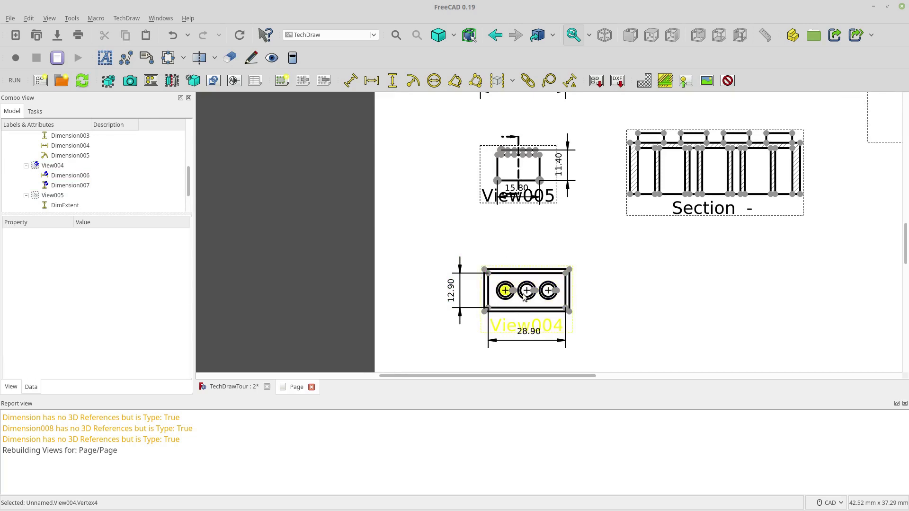
pyautogui.scroll(4, 595, 315)
pyautogui.scroll(-1, 595, 317)
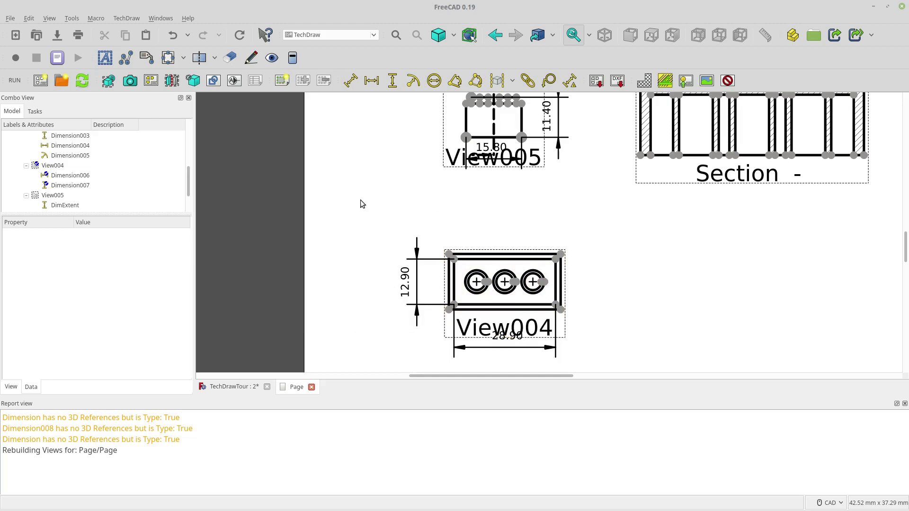
# Create a Detail view from View004 and place it beside View004.
pyautogui.click(507, 336)
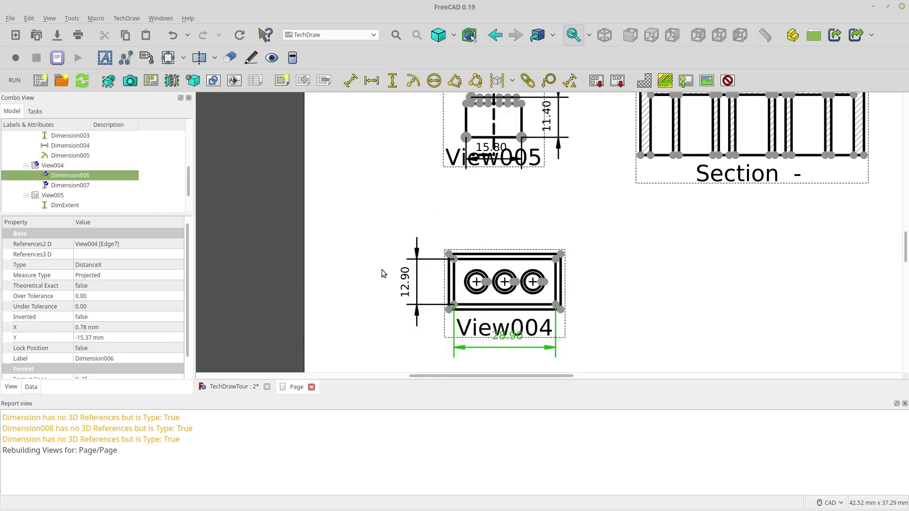
pyautogui.click(461, 326)
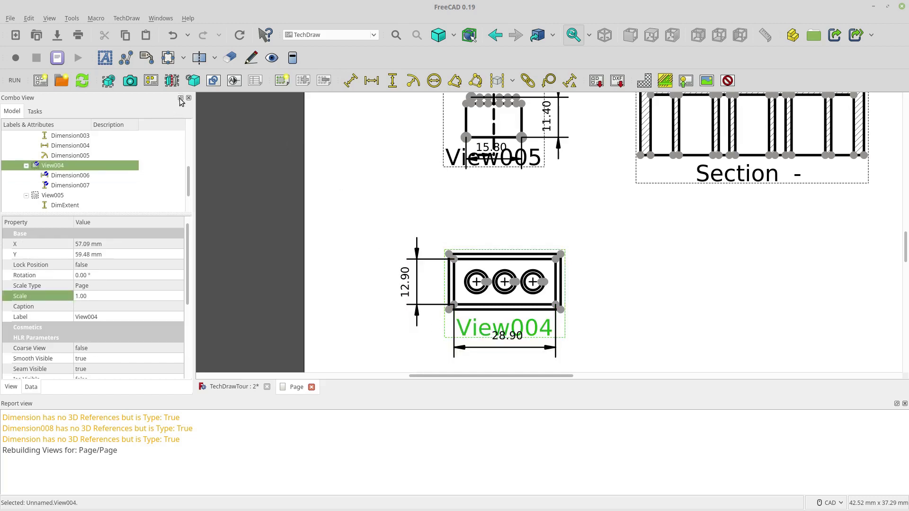
pyautogui.click(549, 81)
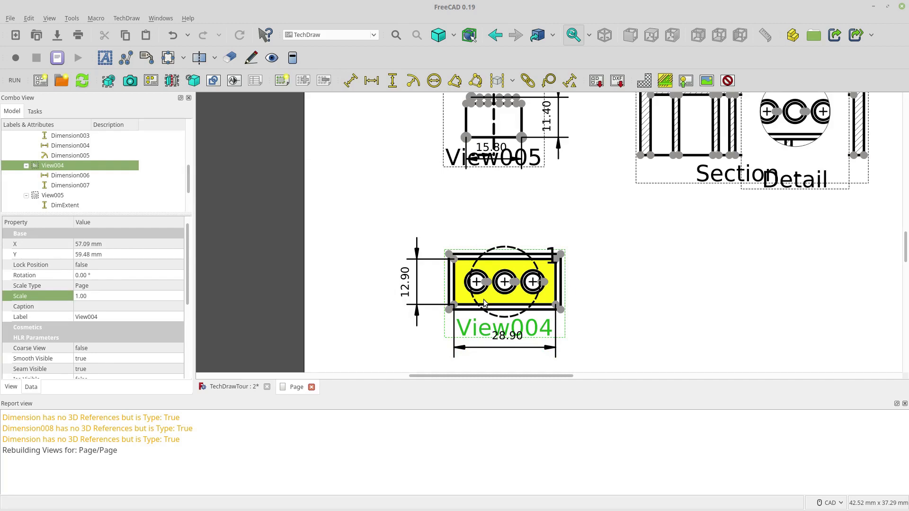
pyautogui.moveTo(783, 197); pyautogui.dragTo(673, 349)
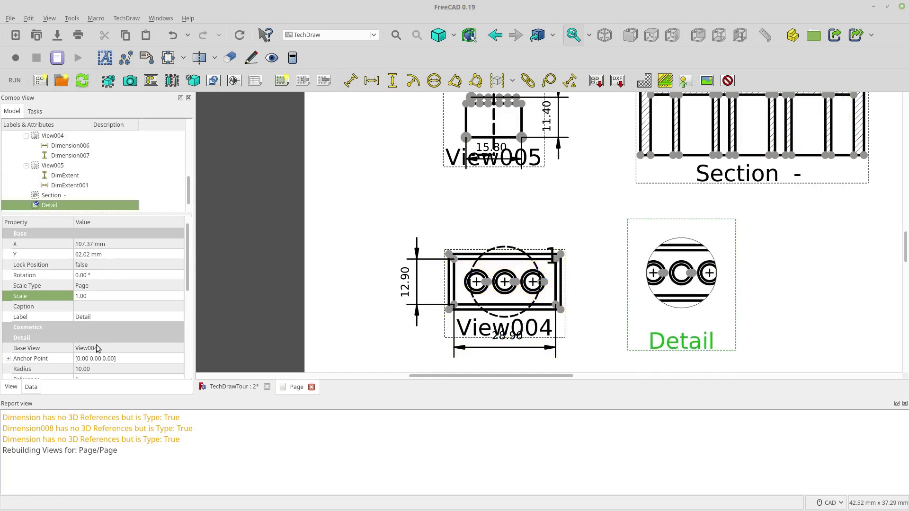
# Set the Detail view's anchor point to x 12, y 3.
pyautogui.click(8, 358)
pyautogui.scroll(-5, 94, 335)
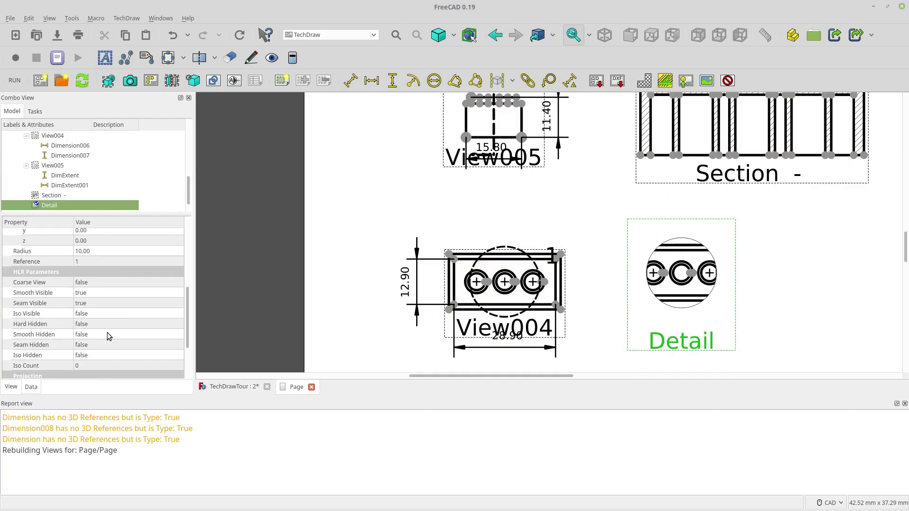
pyautogui.scroll(2, 116, 275)
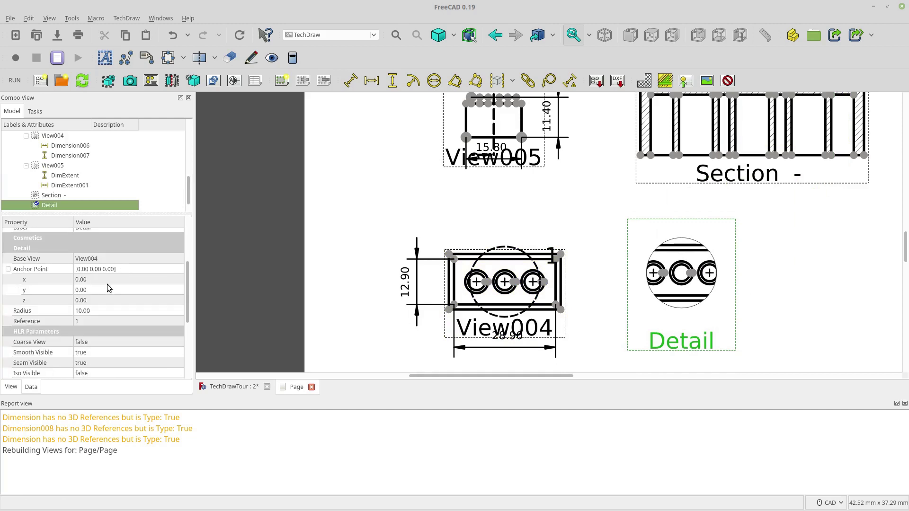
pyautogui.click(108, 283)
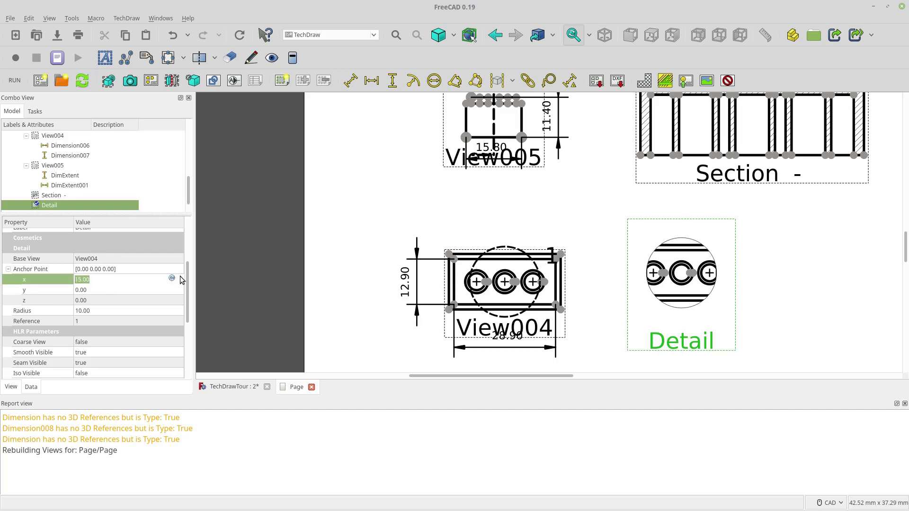
pyautogui.click(160, 289)
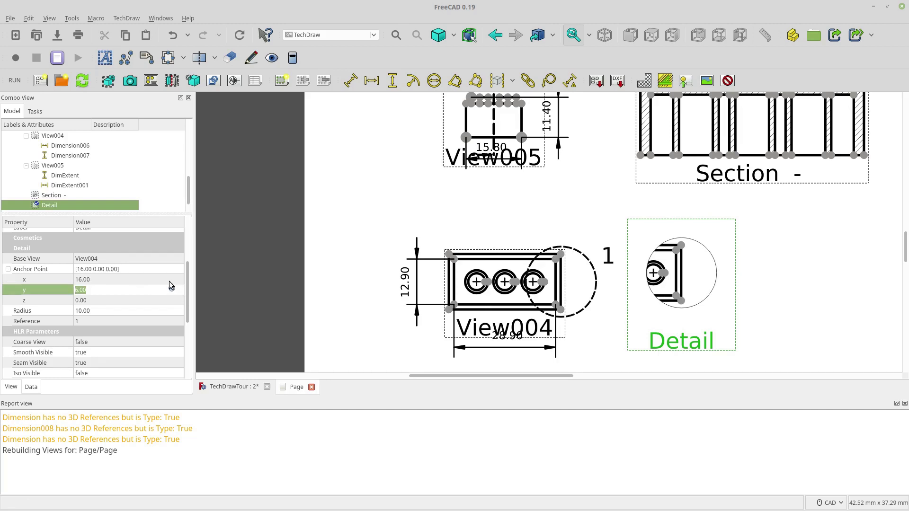
pyautogui.hotkey('shift', 'Tab')
pyautogui.click(174, 291)
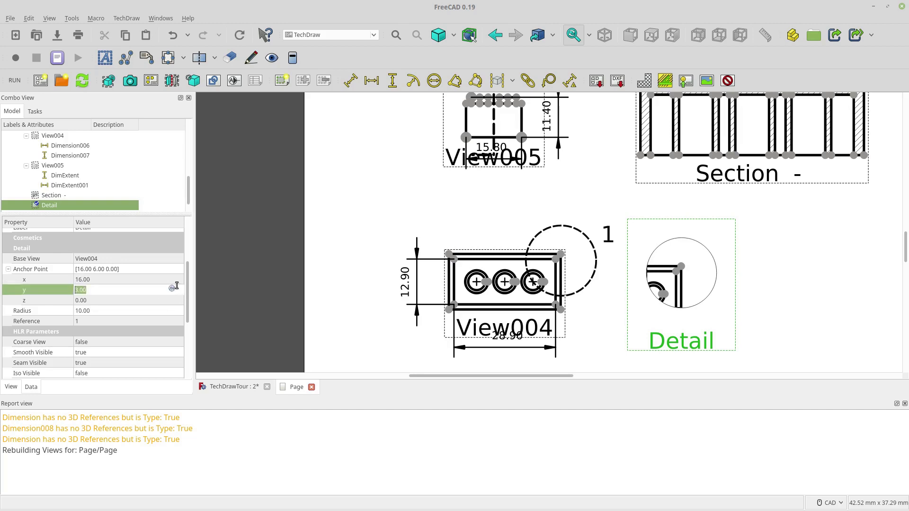
pyautogui.click(179, 282)
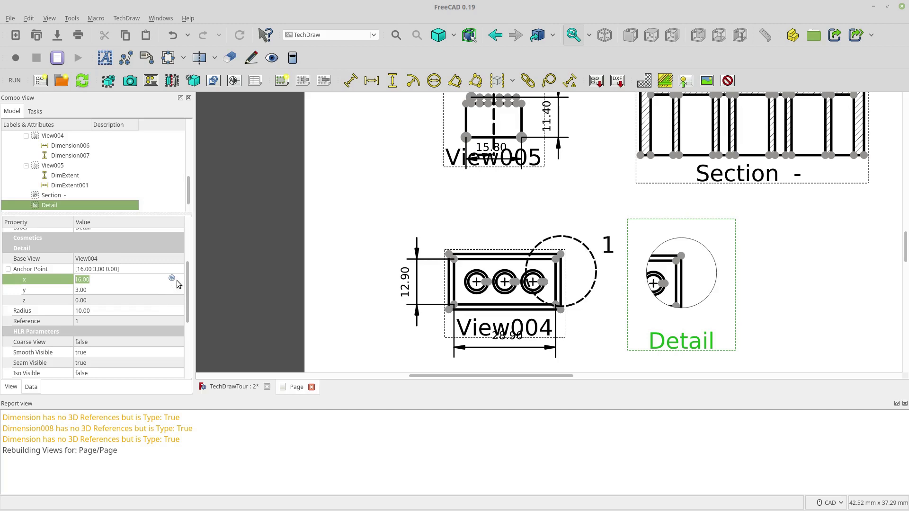
pyautogui.scroll(-1, 182, 284)
pyautogui.click(174, 290)
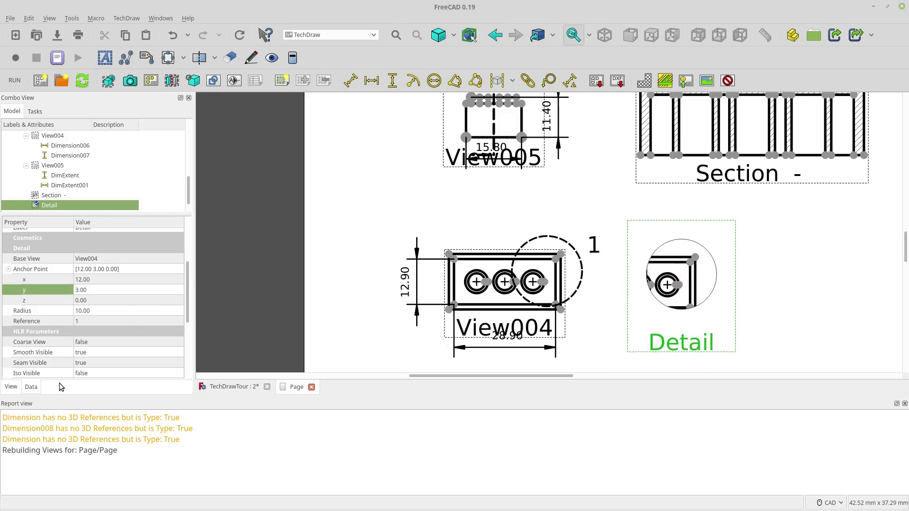
# Change the Detail view's Scale property to 2 and close the report panel.
pyautogui.scroll(-3, 94, 350)
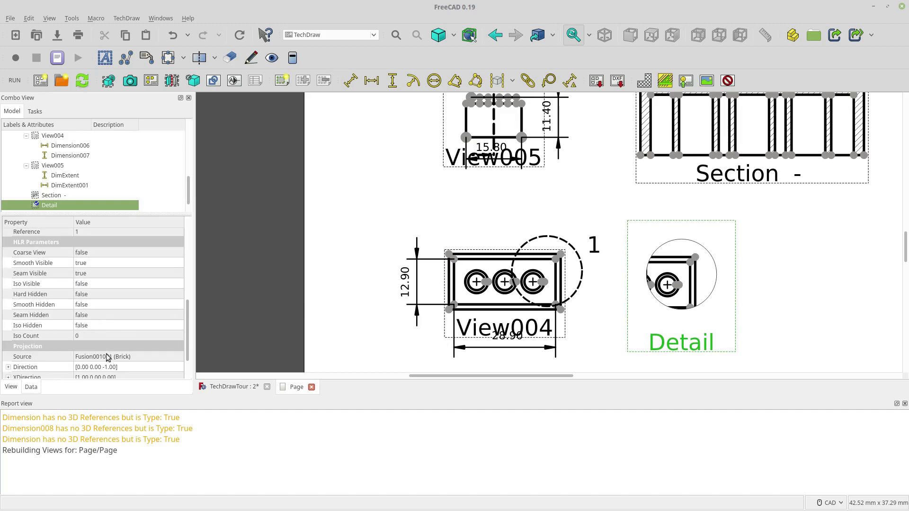
pyautogui.scroll(-1, 108, 357)
pyautogui.scroll(5, 117, 355)
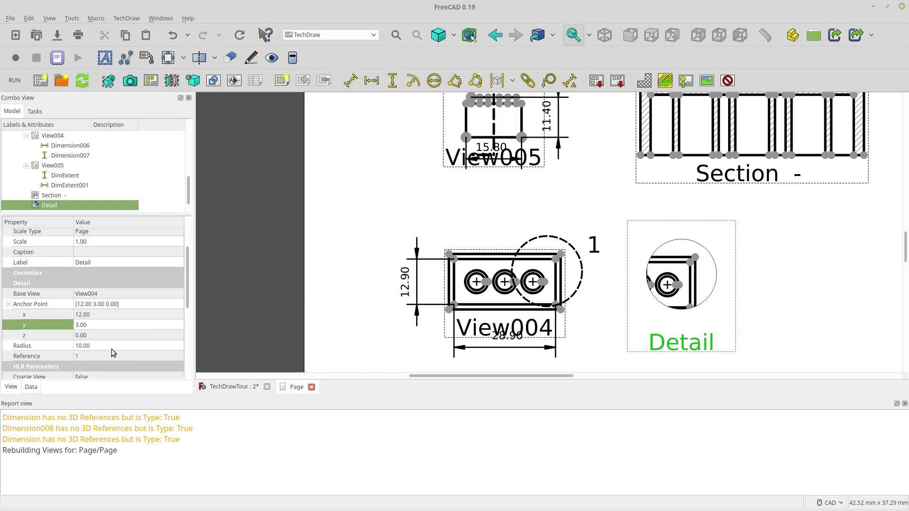
pyautogui.click(122, 243)
pyautogui.write('2')
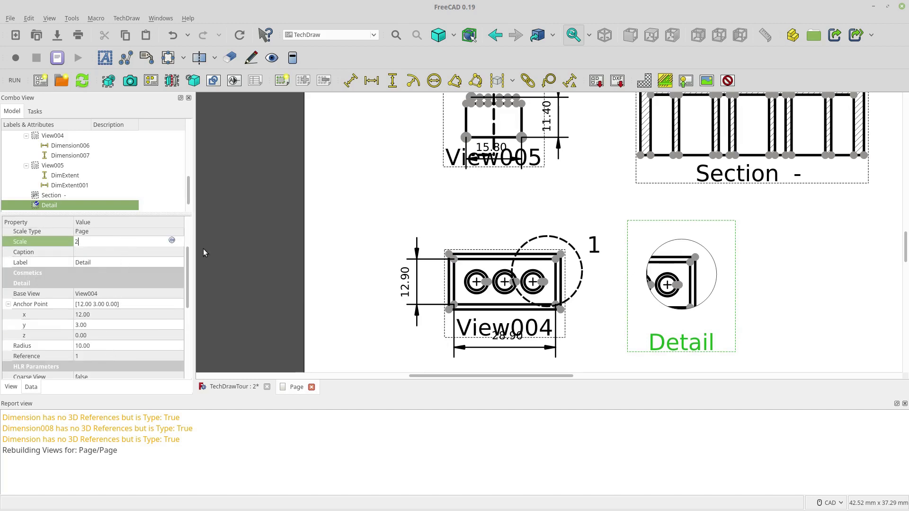
pyautogui.press('Return')
pyautogui.click(264, 284)
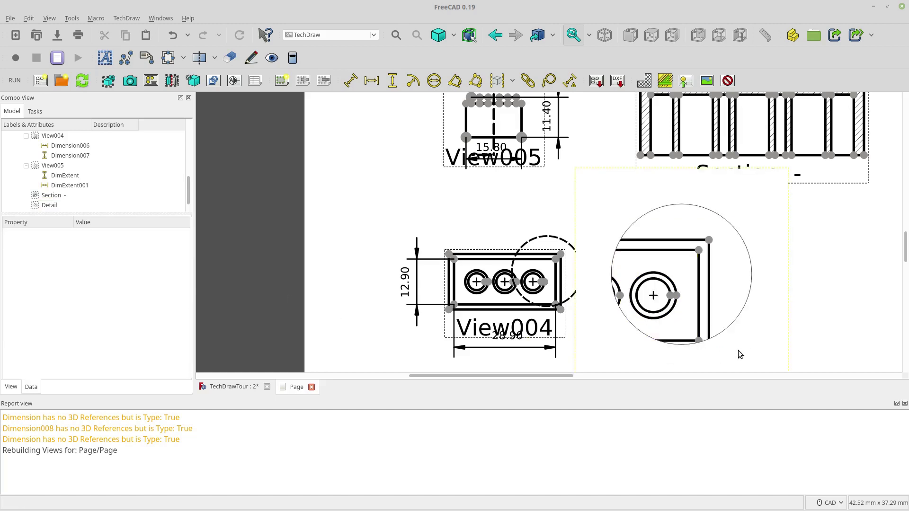
pyautogui.scroll(-2, 757, 359)
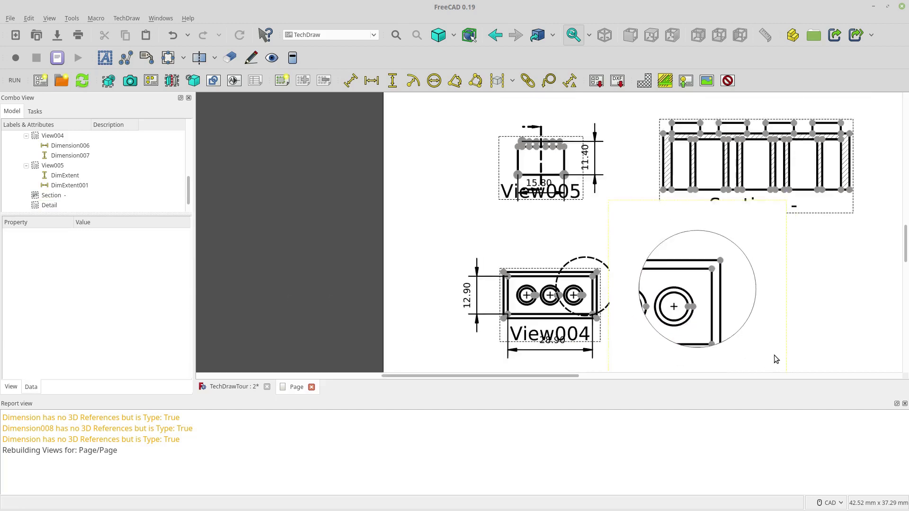
pyautogui.click(904, 403)
# Add R3.25 and R2.40 radius dimensions to the Detail view's hole circles.
pyautogui.moveTo(716, 426)
pyautogui.mouseDown()
pyautogui.moveTo(792, 446)
pyautogui.moveTo(769, 453)
pyautogui.mouseUp()
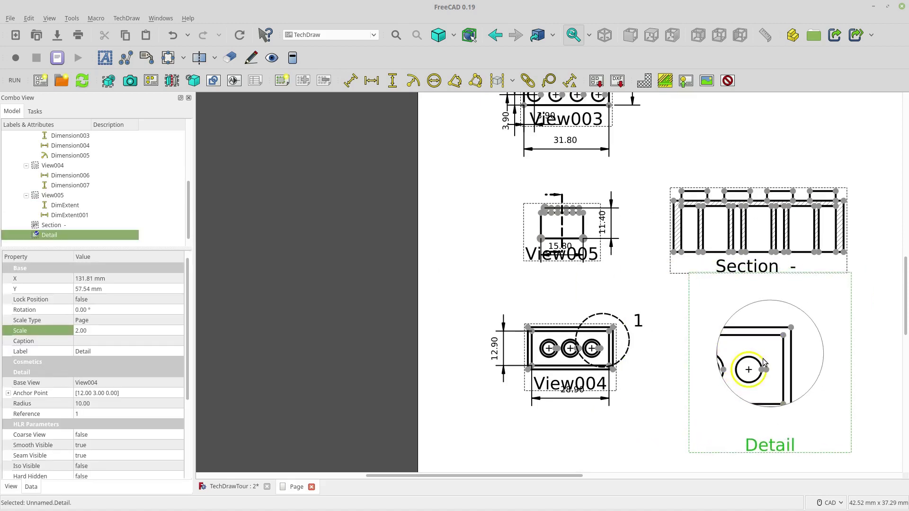
pyautogui.click(763, 362)
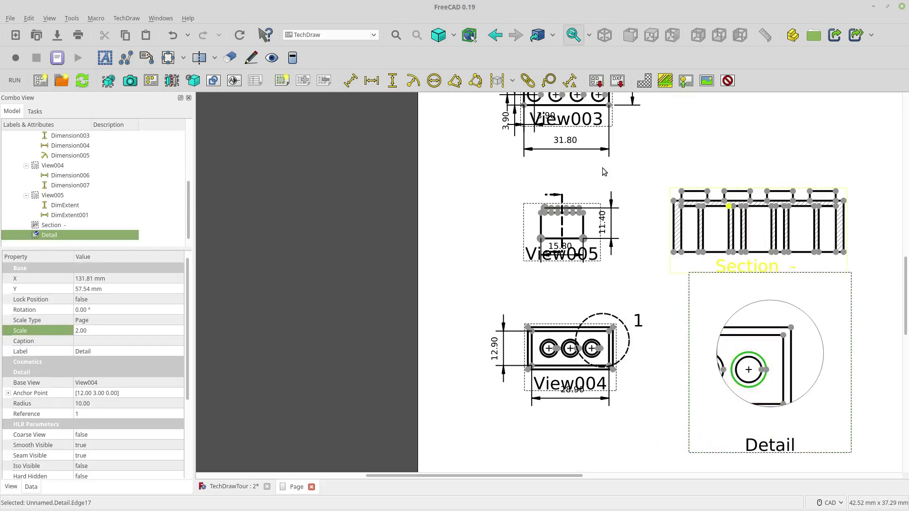
pyautogui.click(413, 81)
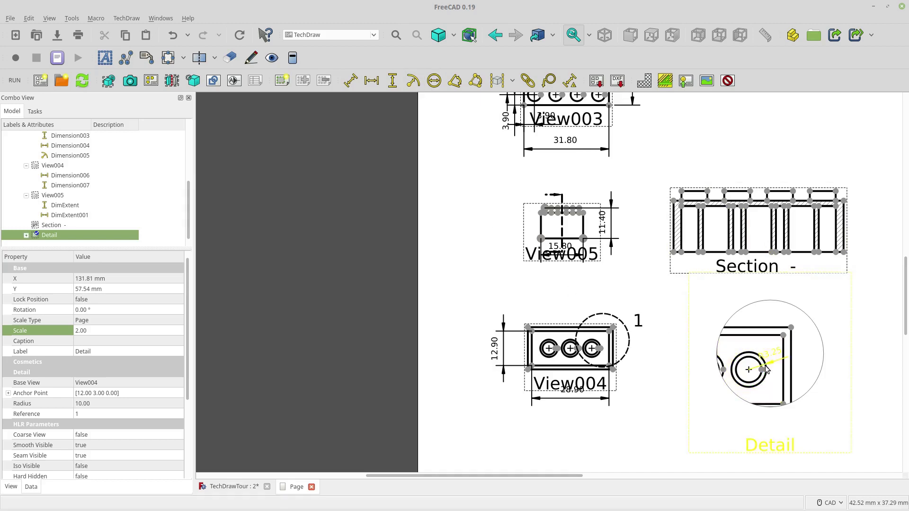
pyautogui.moveTo(766, 368); pyautogui.dragTo(807, 321)
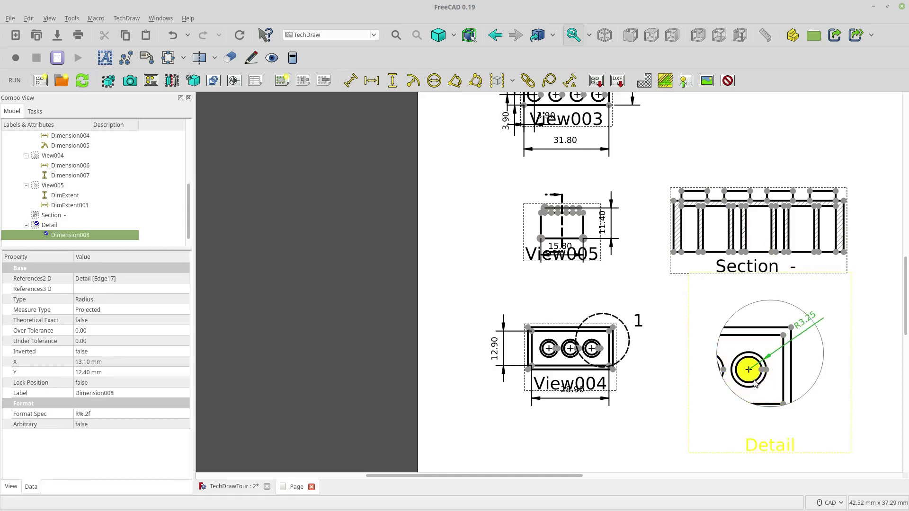
pyautogui.click(755, 383)
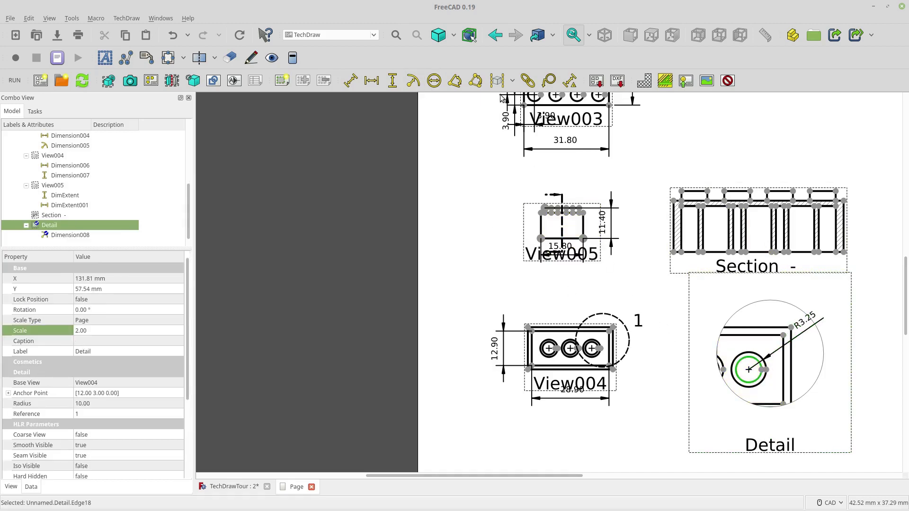
pyautogui.click(412, 81)
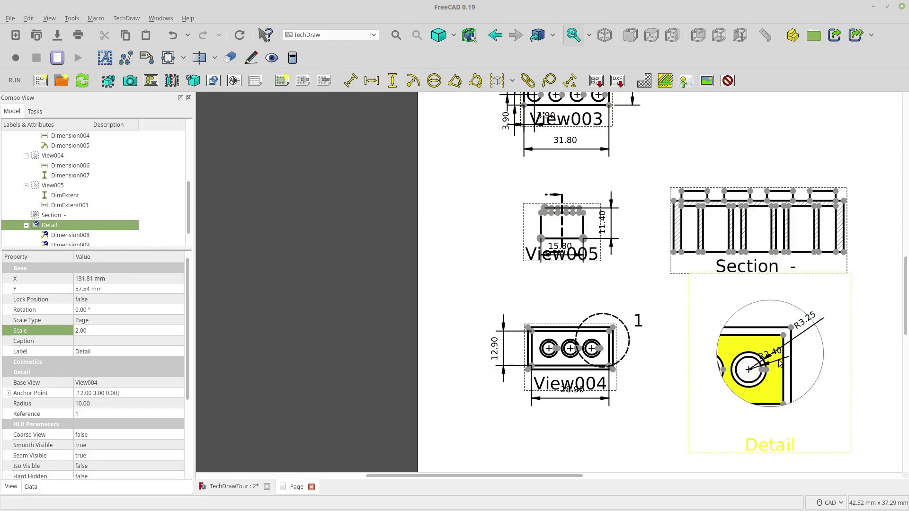
pyautogui.click(780, 363)
pyautogui.moveTo(757, 358); pyautogui.dragTo(818, 363)
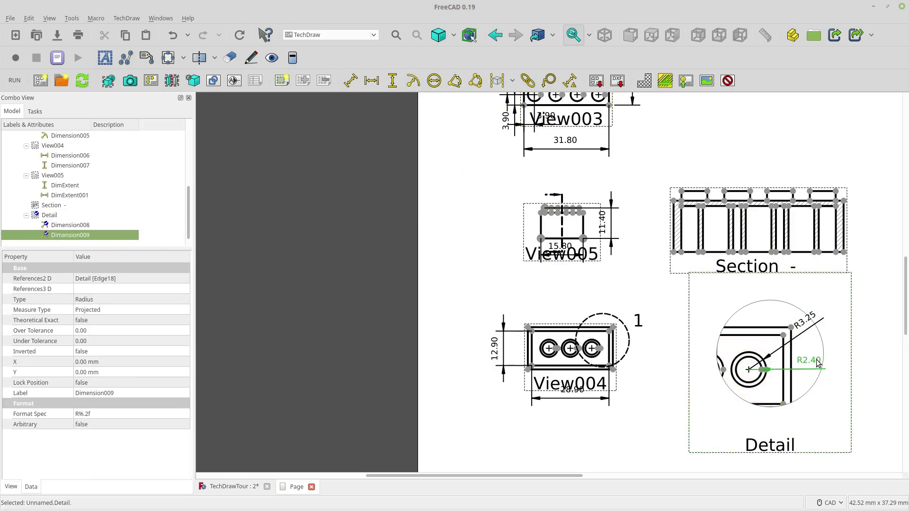
# Add a 1.45 horizontal dimension between two vertices of the Detail view.
pyautogui.click(783, 336)
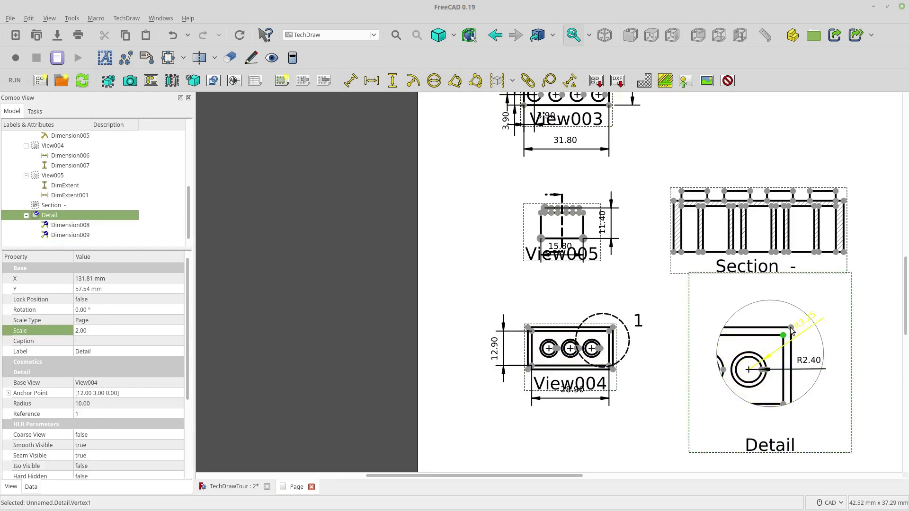
pyautogui.click(791, 331)
pyautogui.moveTo(785, 335); pyautogui.dragTo(783, 336)
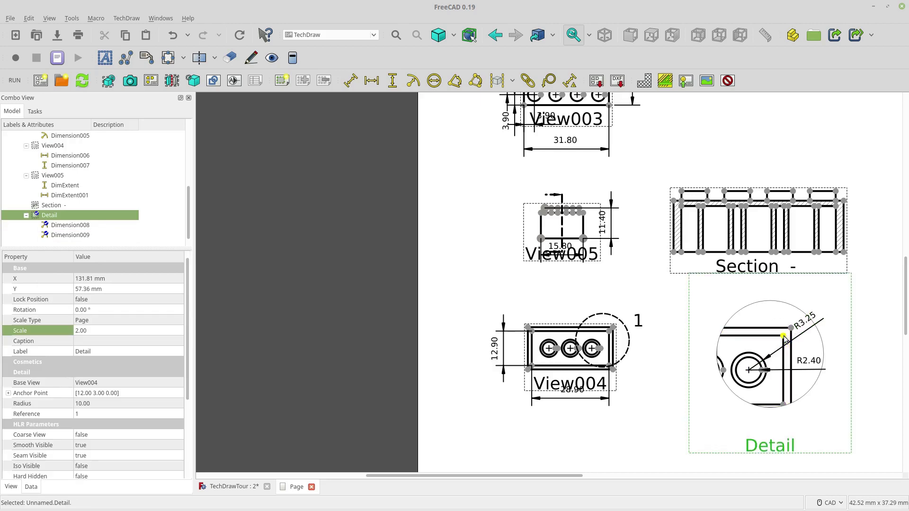
pyautogui.click(783, 336)
pyautogui.keyDown('ctrl'); pyautogui.click(792, 331); pyautogui.keyUp('ctrl')
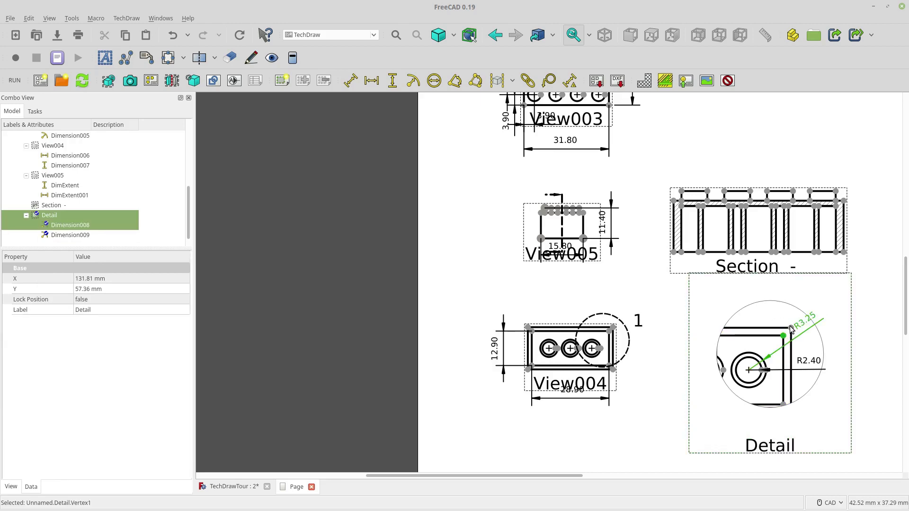
pyautogui.scroll(1, 810, 326)
pyautogui.click(824, 355)
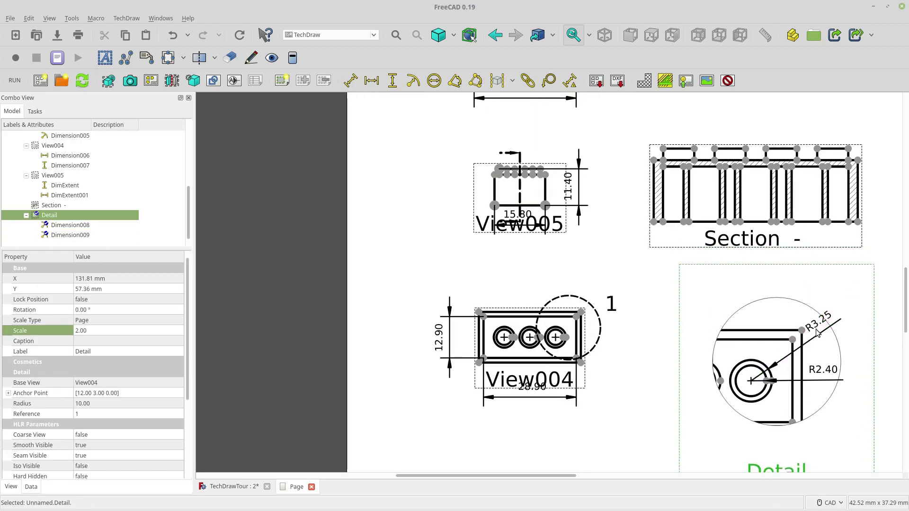
pyautogui.click(792, 338)
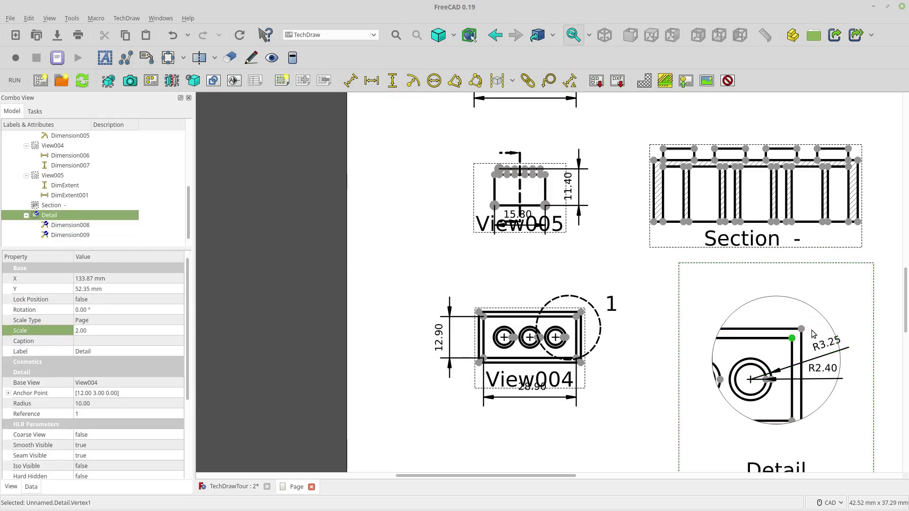
pyautogui.keyDown('ctrl'); pyautogui.click(801, 330); pyautogui.keyUp('ctrl')
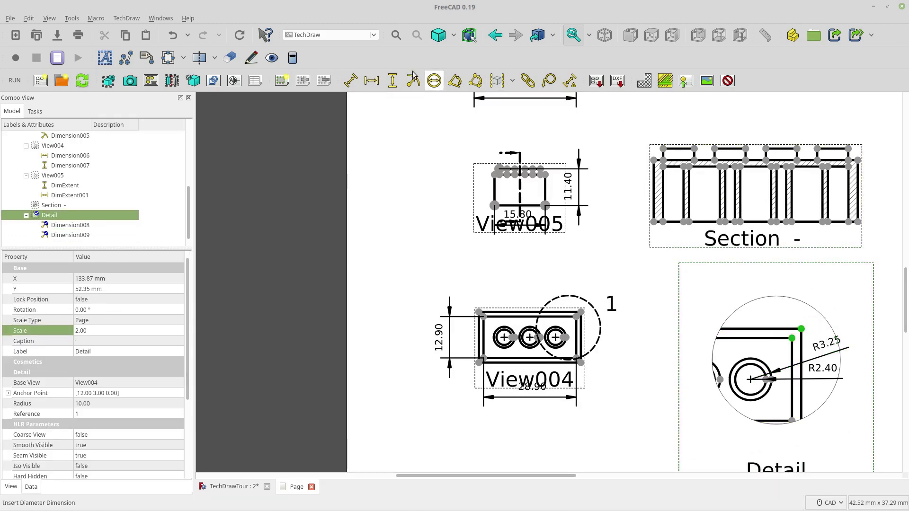
pyautogui.click(372, 81)
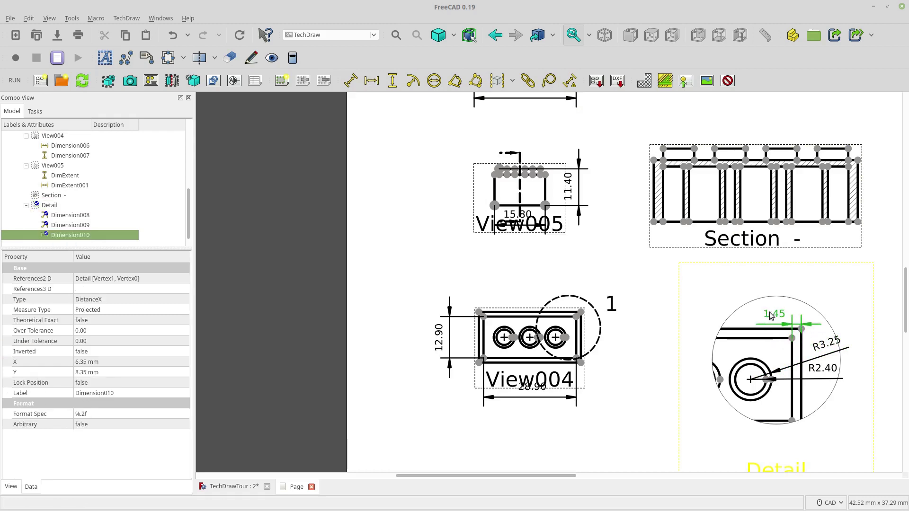
pyautogui.moveTo(578, 475); pyautogui.dragTo(600, 475)
pyautogui.moveTo(903, 331); pyautogui.dragTo(796, 379)
pyautogui.scroll(3, 848, 342)
pyautogui.scroll(-3, 846, 341)
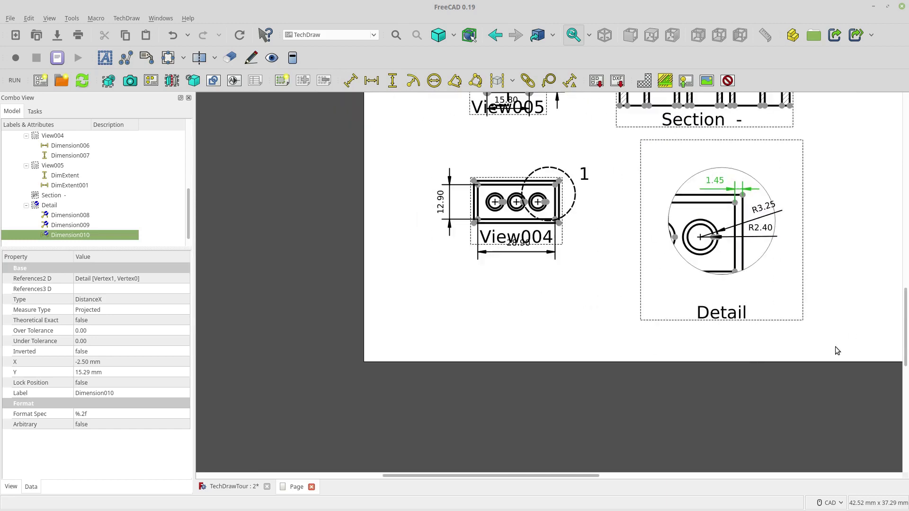
pyautogui.moveTo(574, 476); pyautogui.dragTo(634, 476)
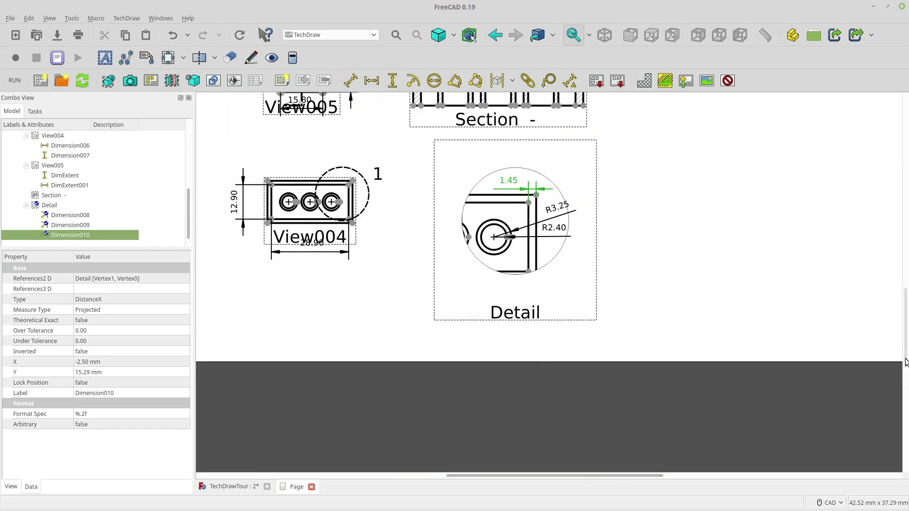
pyautogui.moveTo(905, 362); pyautogui.dragTo(904, 298)
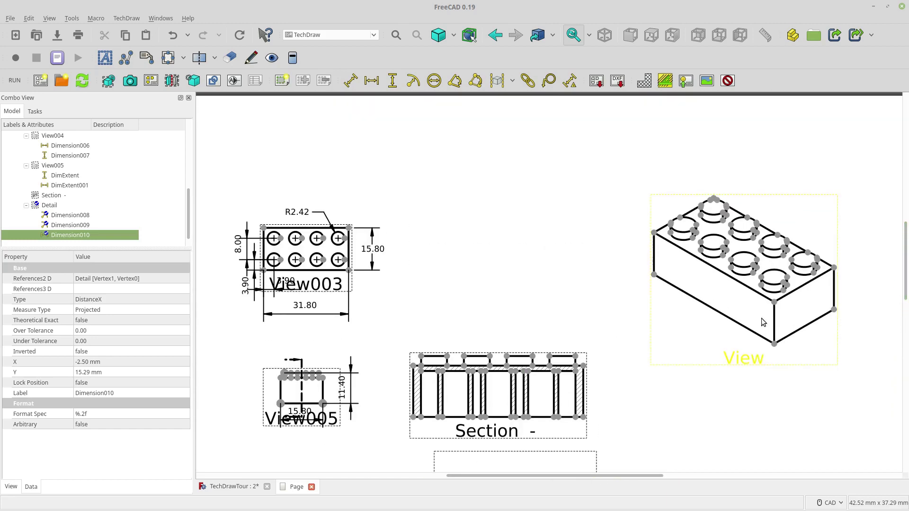
# Dimension the isometric brick's lower-left edge with a 25.96 length, then shift the view slightly.
pyautogui.click(725, 318)
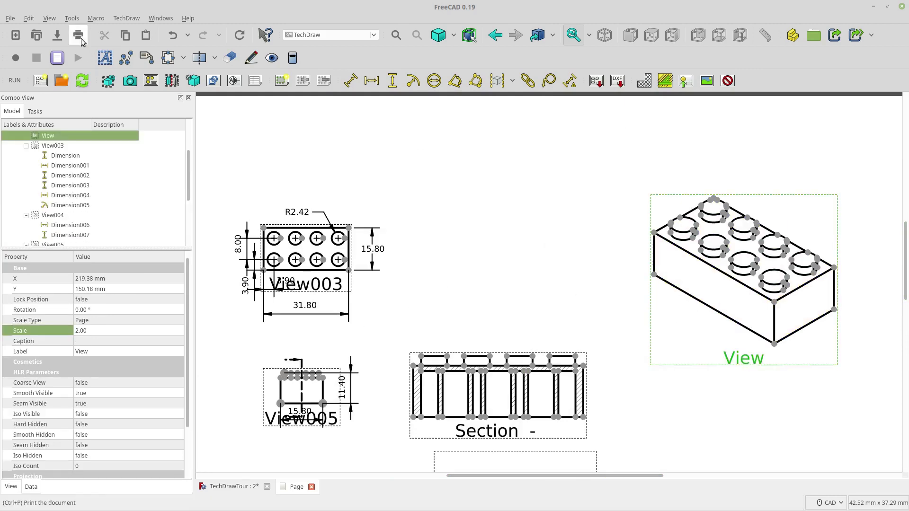
pyautogui.click(702, 303)
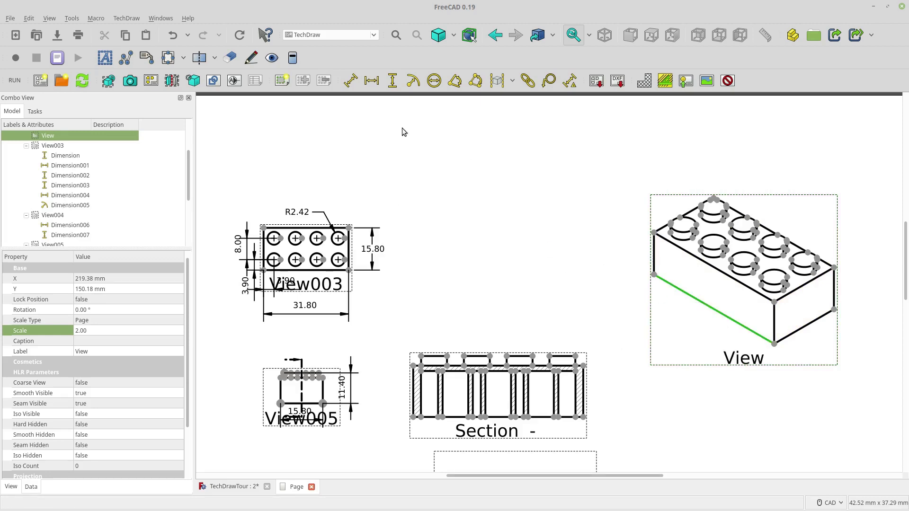
pyautogui.click(351, 80)
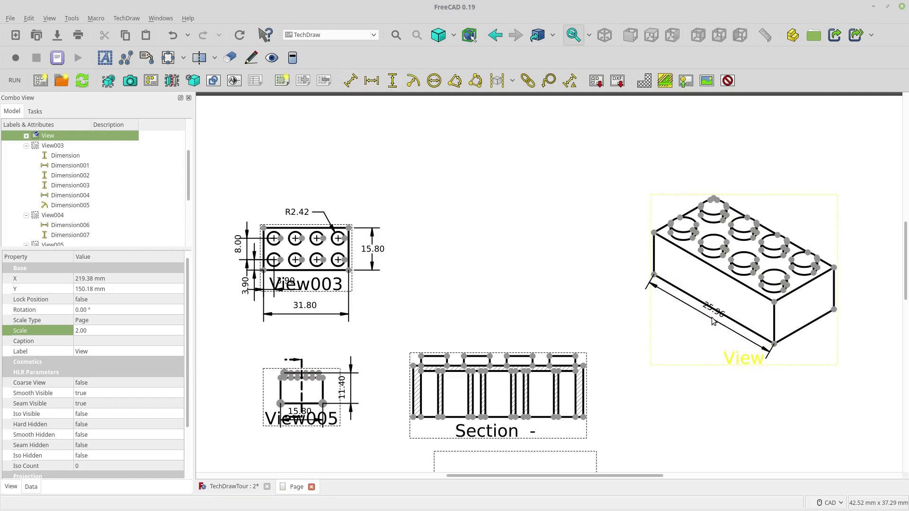
pyautogui.moveTo(709, 322)
pyautogui.mouseDown()
pyautogui.moveTo(693, 336)
pyautogui.moveTo(703, 304)
pyautogui.moveTo(700, 324)
pyautogui.mouseUp()
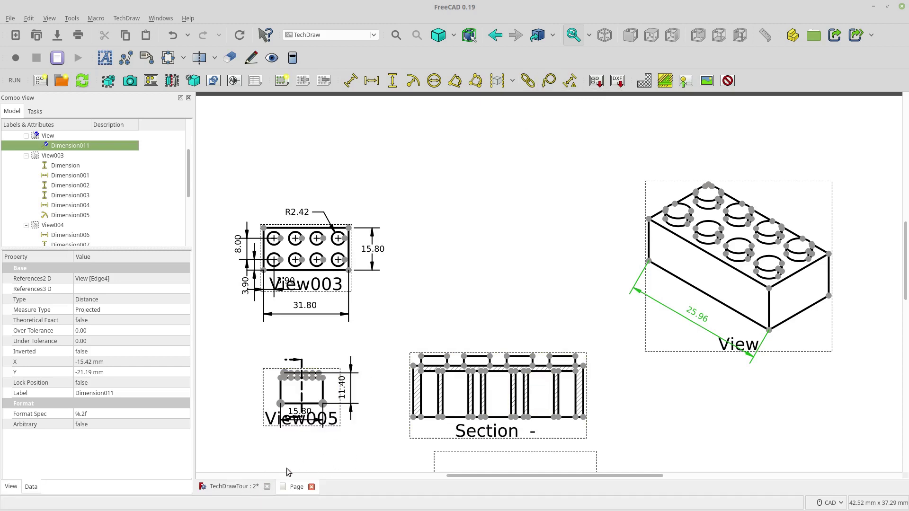
# Link Dimension011 to the 3D brick's lower-left front edge (Edge5).
pyautogui.click(228, 487)
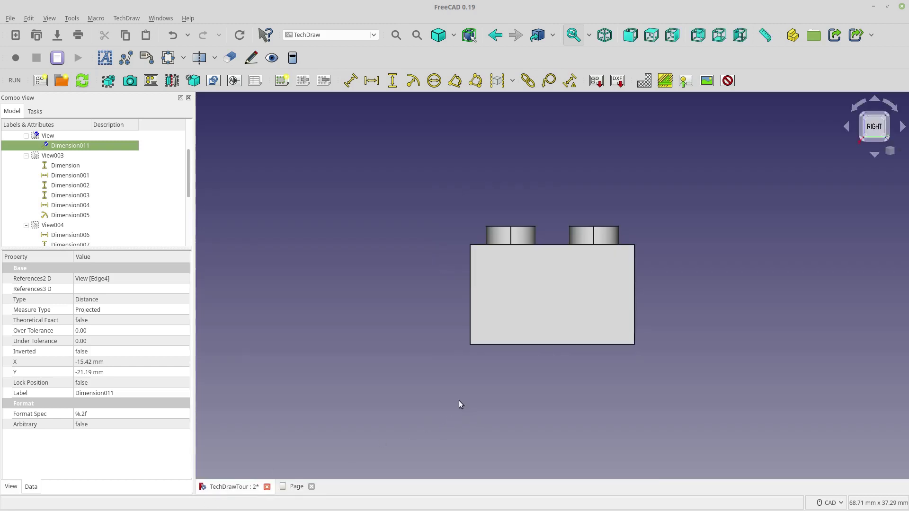
pyautogui.click(604, 35)
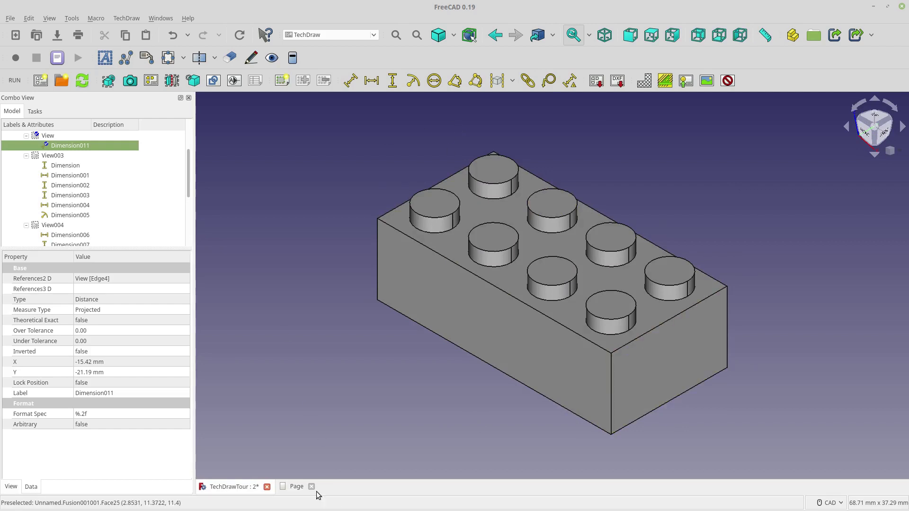
pyautogui.click(296, 487)
pyautogui.click(251, 487)
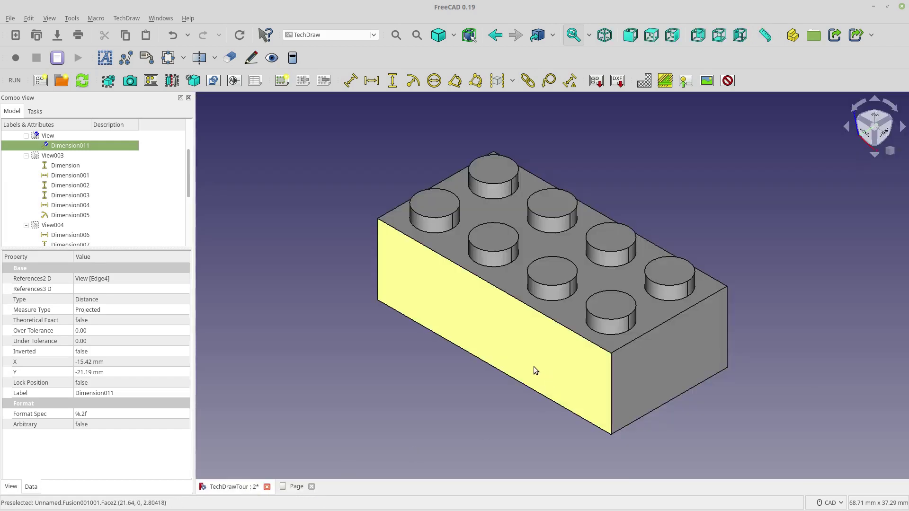
pyautogui.click(514, 379)
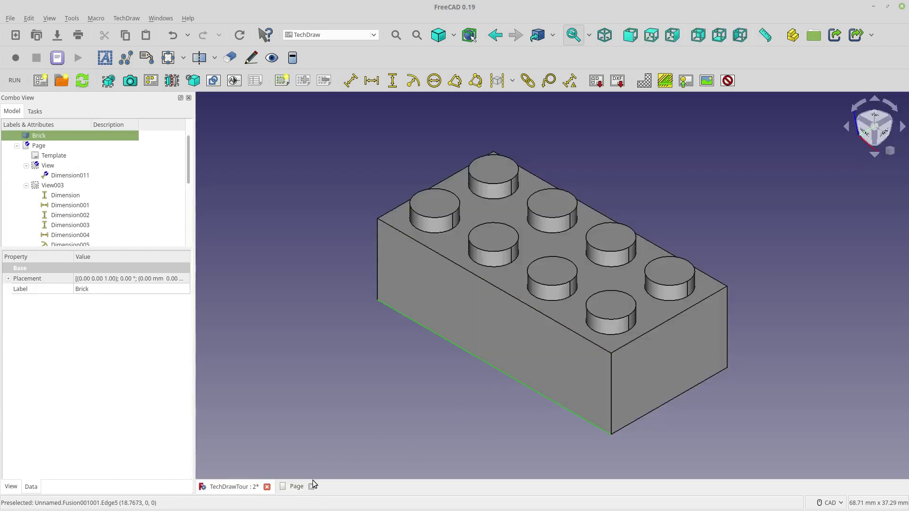
pyautogui.click(527, 80)
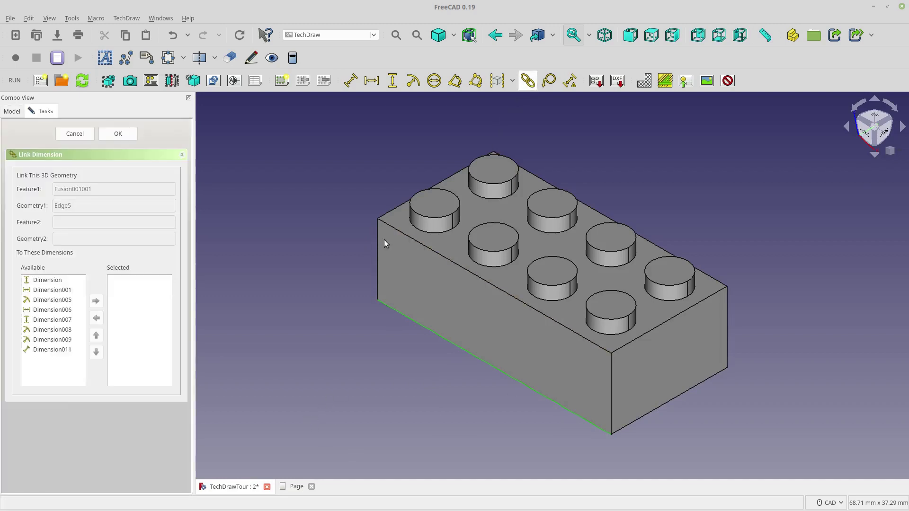
pyautogui.click(40, 350)
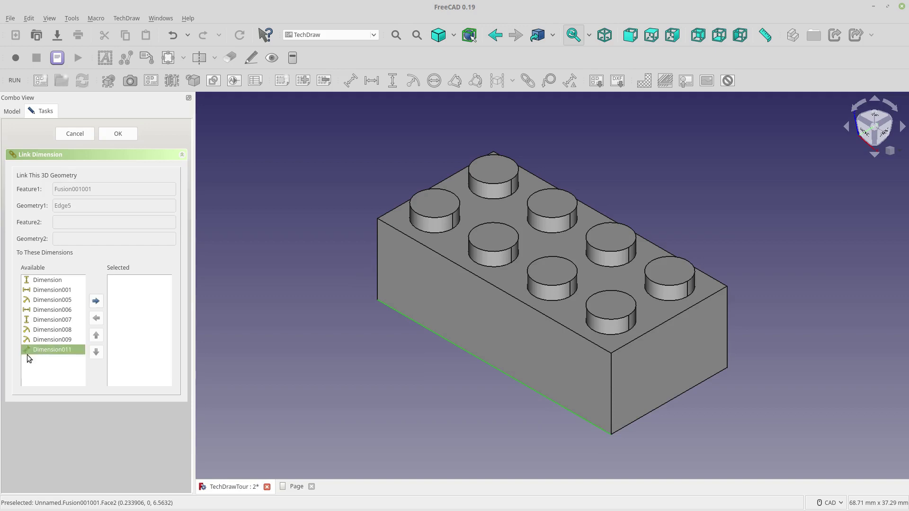
pyautogui.click(96, 301)
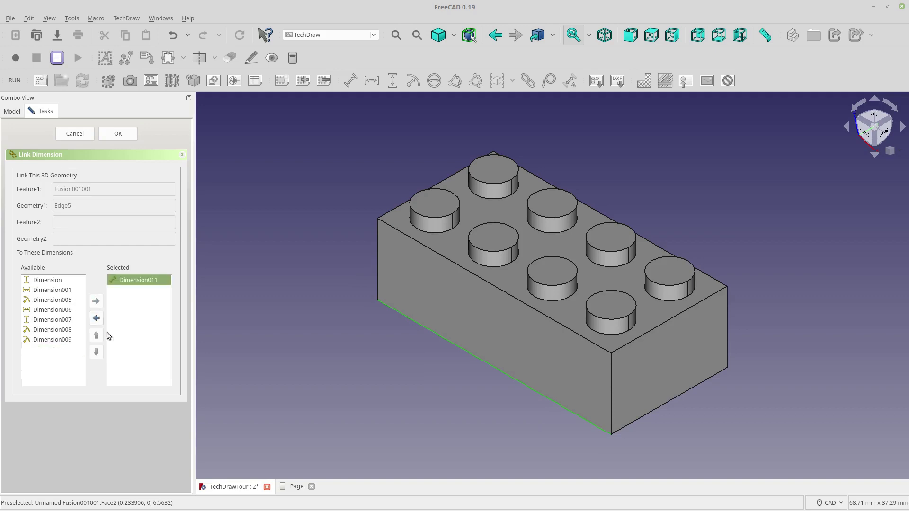
pyautogui.click(126, 135)
# Select the isometric view's 31.80 dimension and show its data properties.
pyautogui.click(294, 488)
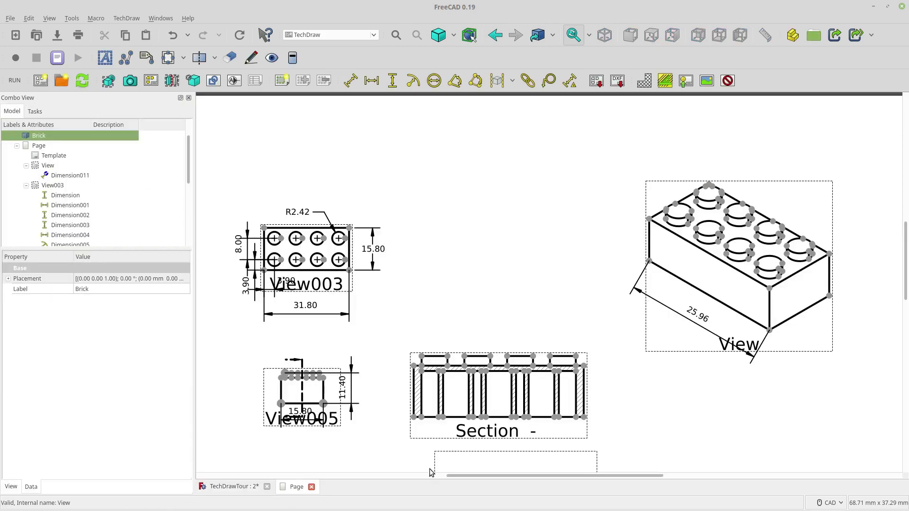
pyautogui.click(686, 321)
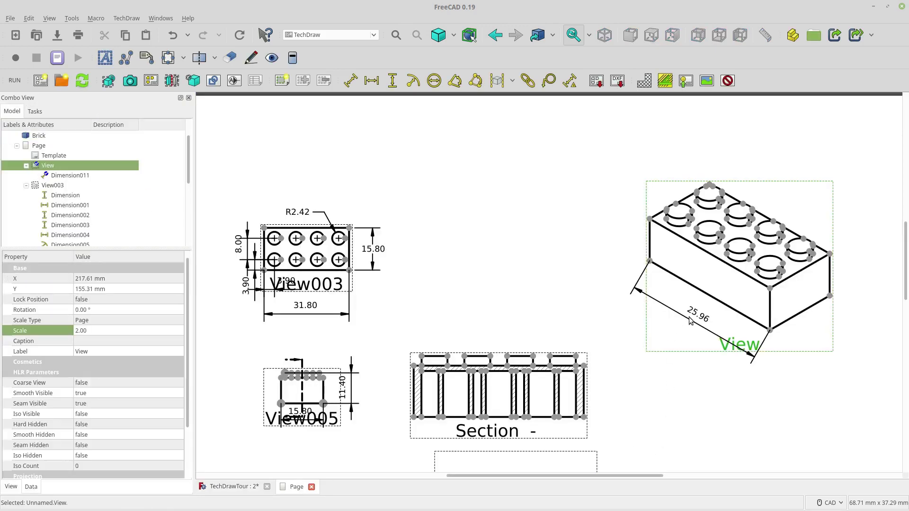
pyautogui.click(692, 322)
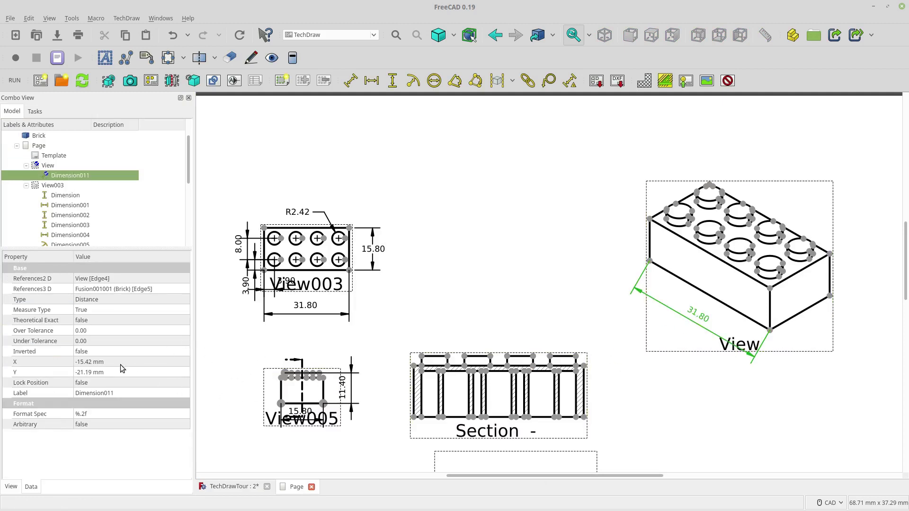
pyautogui.click(11, 492)
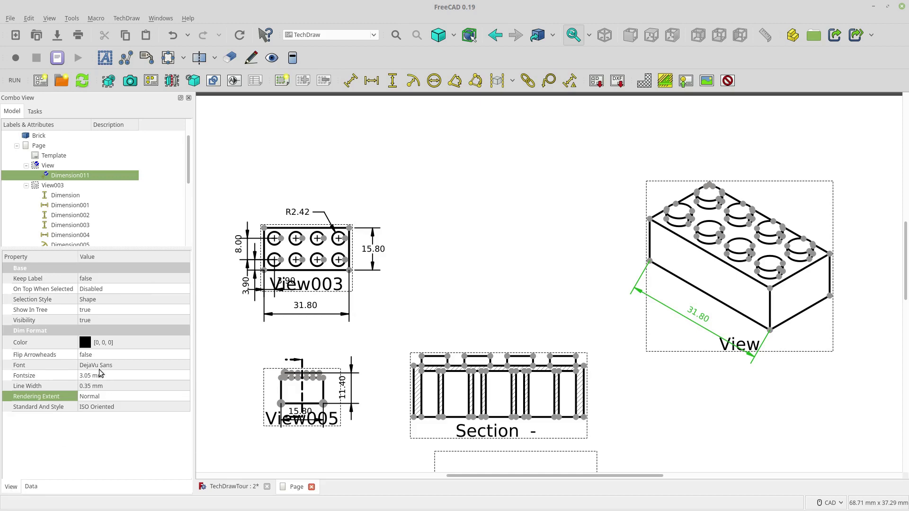
pyautogui.scroll(-2, 101, 223)
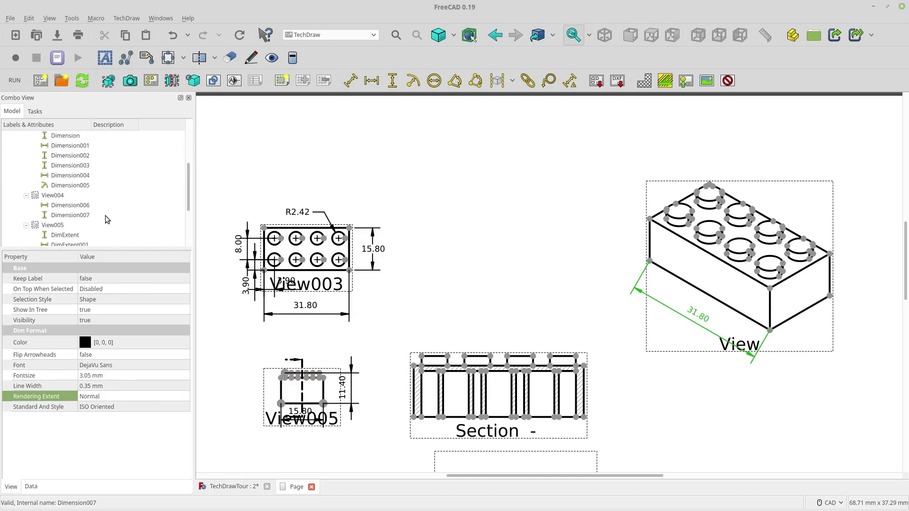
pyautogui.scroll(-2, 88, 234)
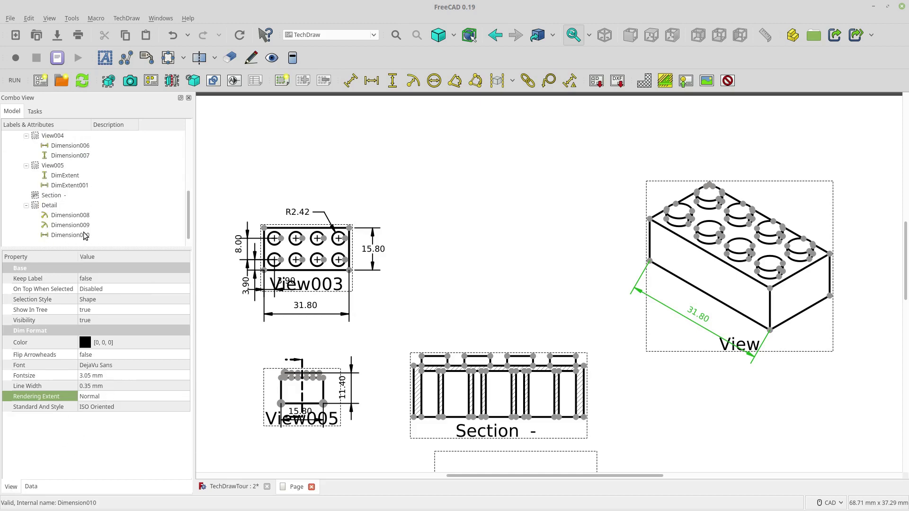
pyautogui.scroll(4, 84, 235)
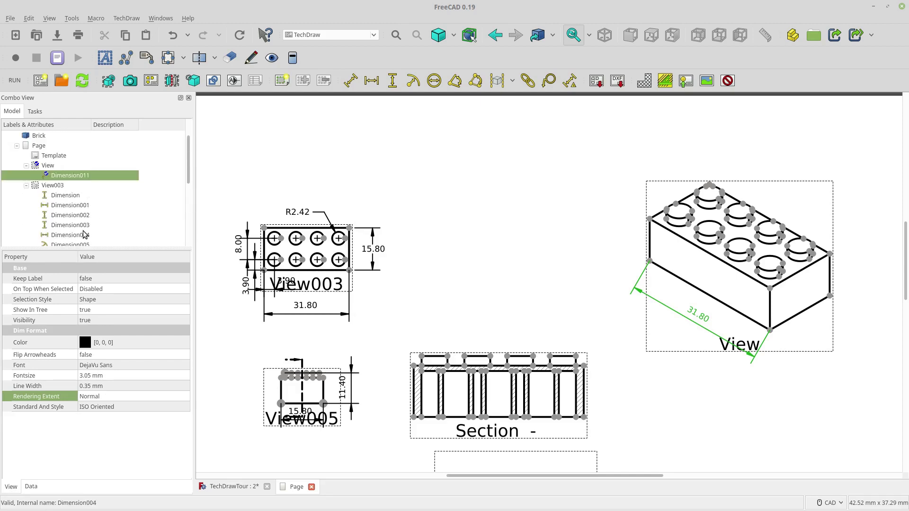
pyautogui.click(84, 195)
pyautogui.click(84, 177)
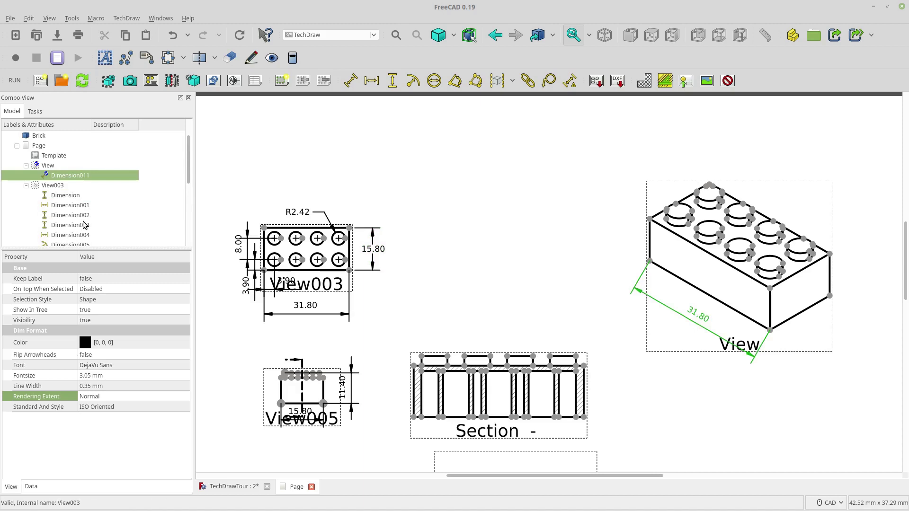
pyautogui.click(26, 487)
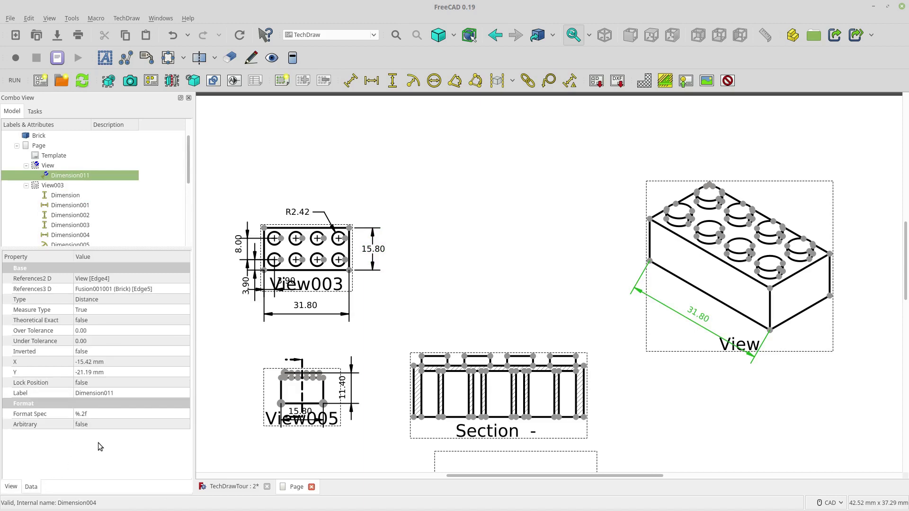
# Try Measure Type Projected and Theoretical Exact, then revert to True and not exact.
pyautogui.click(110, 310)
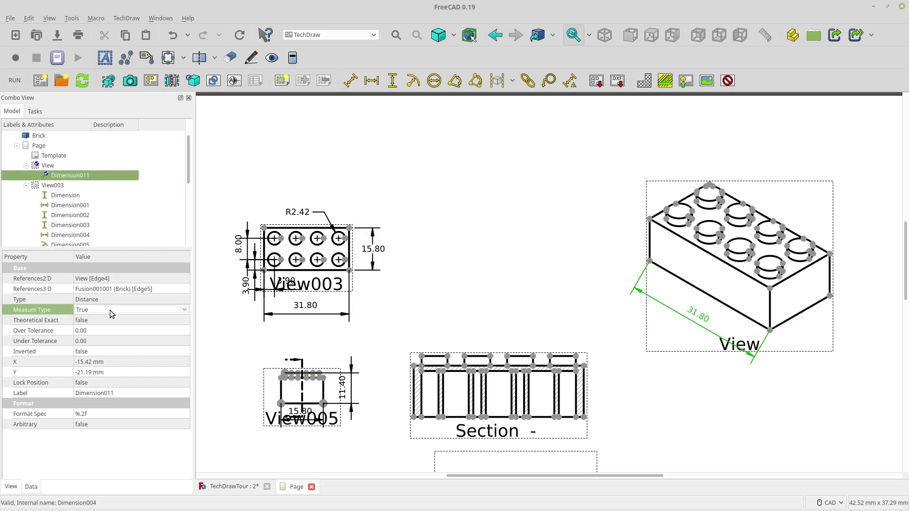
pyautogui.click(109, 310)
pyautogui.click(110, 322)
pyautogui.click(110, 320)
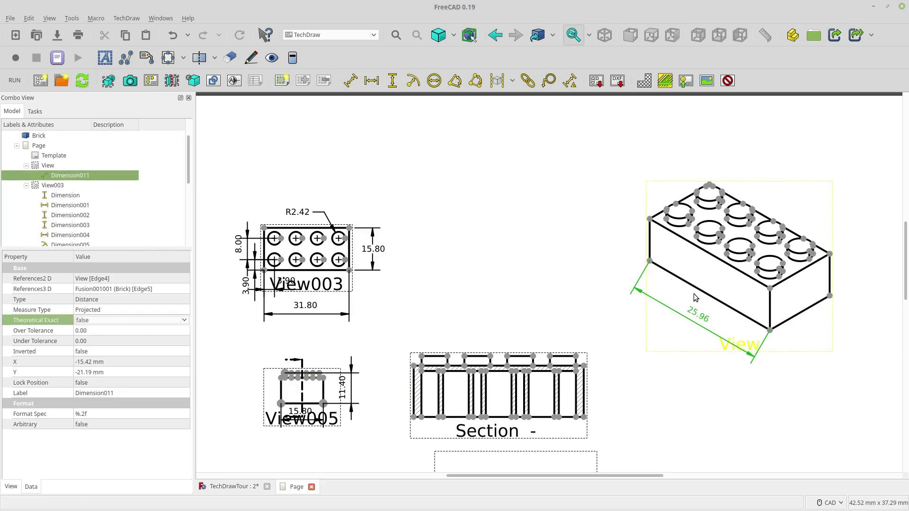
pyautogui.click(143, 322)
pyautogui.click(139, 333)
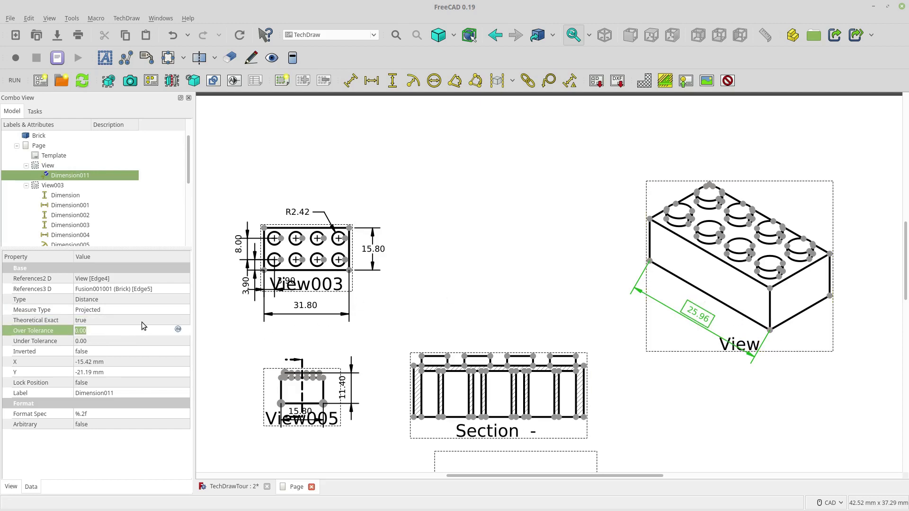
pyautogui.click(144, 310)
pyautogui.click(140, 311)
pyautogui.click(136, 329)
pyautogui.click(135, 315)
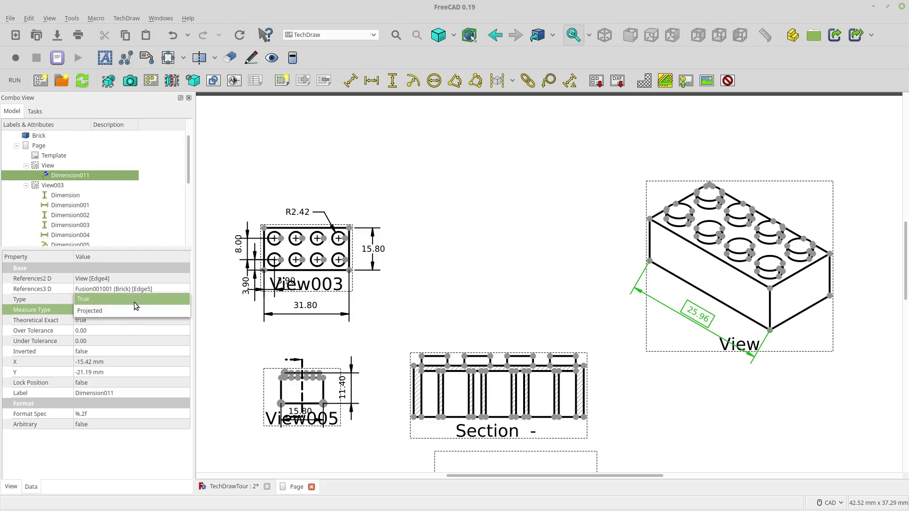
pyautogui.click(134, 302)
pyautogui.click(133, 320)
pyautogui.click(161, 322)
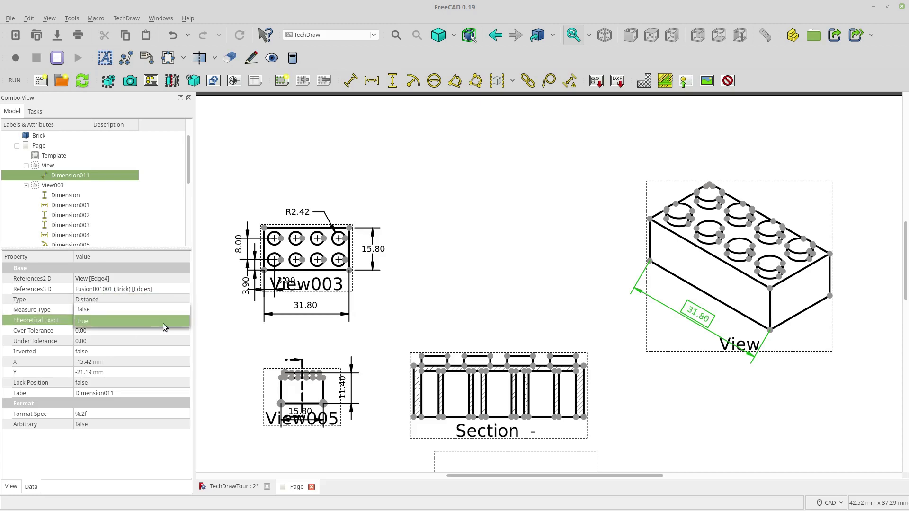
pyautogui.click(161, 322)
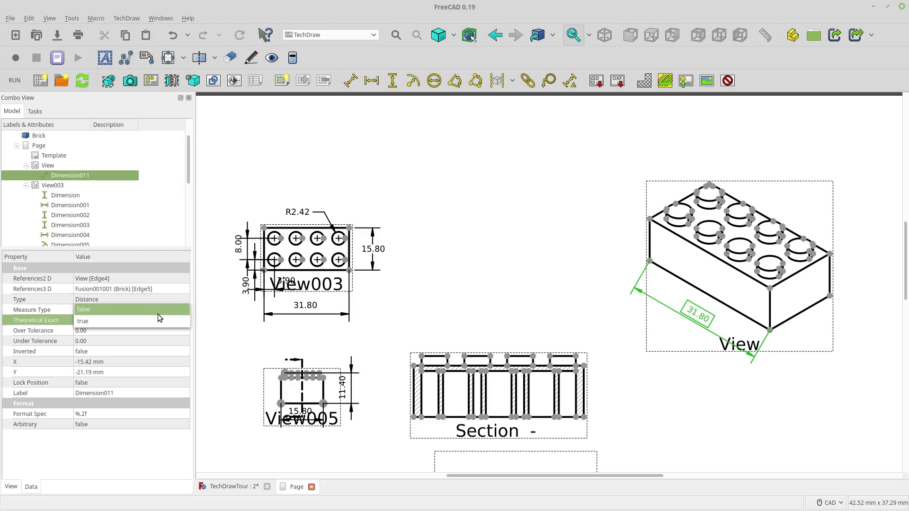
pyautogui.click(200, 328)
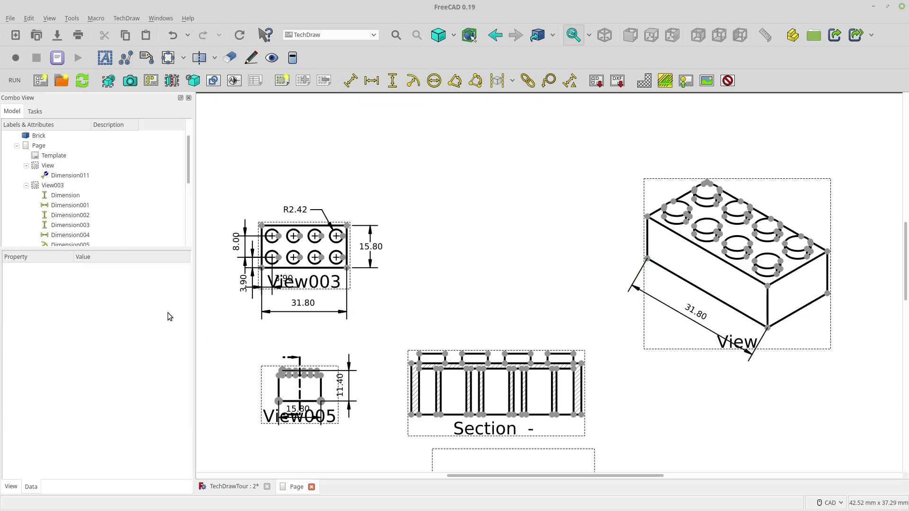
# Recheck the dimension, keeping type Distance and Measure Type True.
pyautogui.click(72, 176)
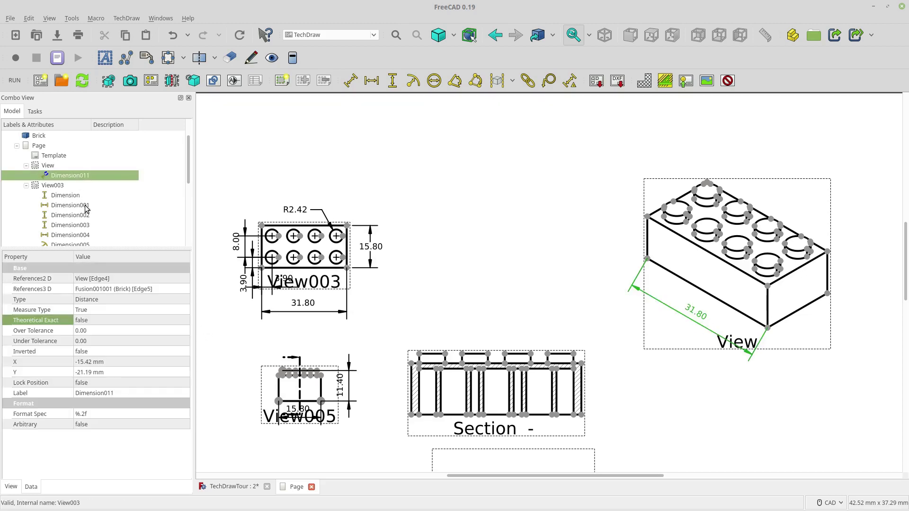
pyautogui.click(109, 300)
pyautogui.click(110, 300)
pyautogui.click(110, 300)
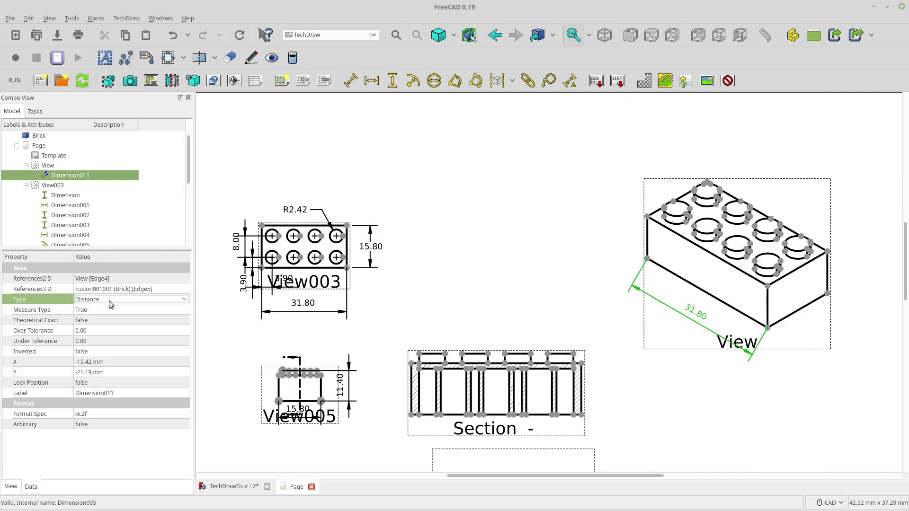
pyautogui.click(106, 309)
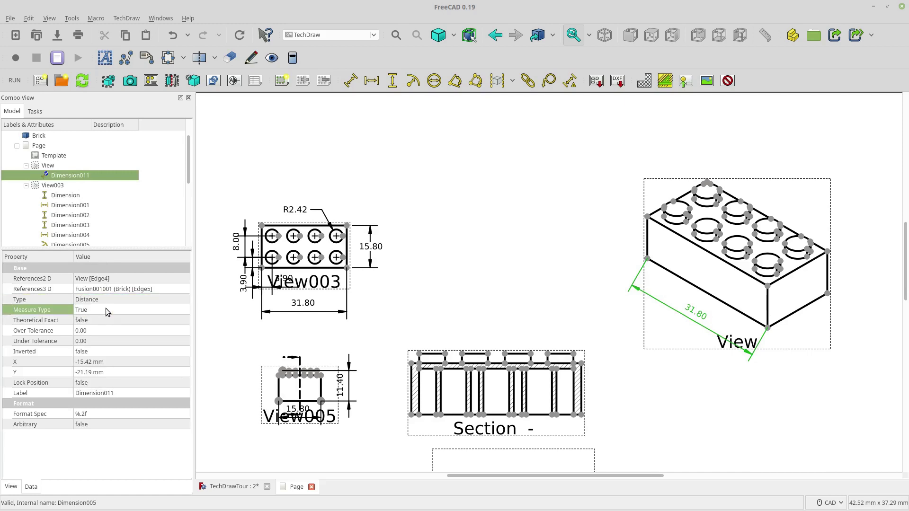
pyautogui.click(186, 309)
pyautogui.click(170, 323)
pyautogui.click(176, 310)
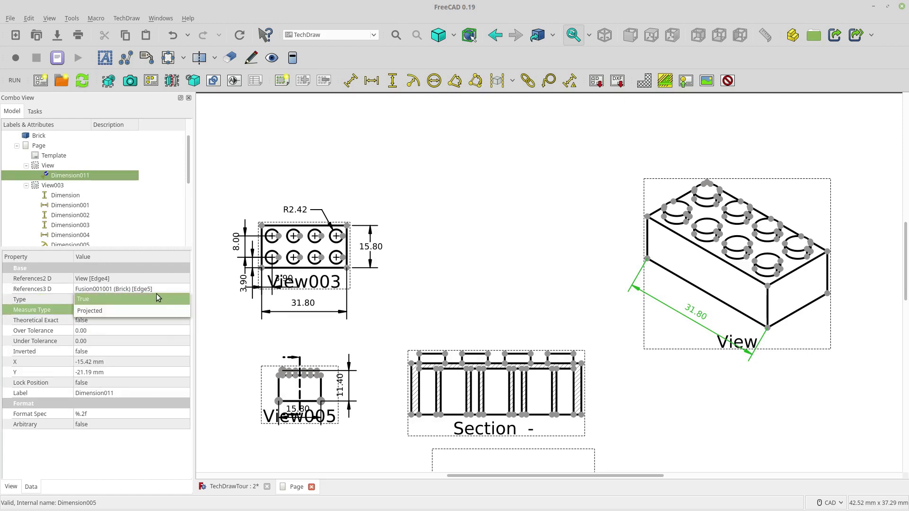
pyautogui.click(155, 296)
pyautogui.click(129, 329)
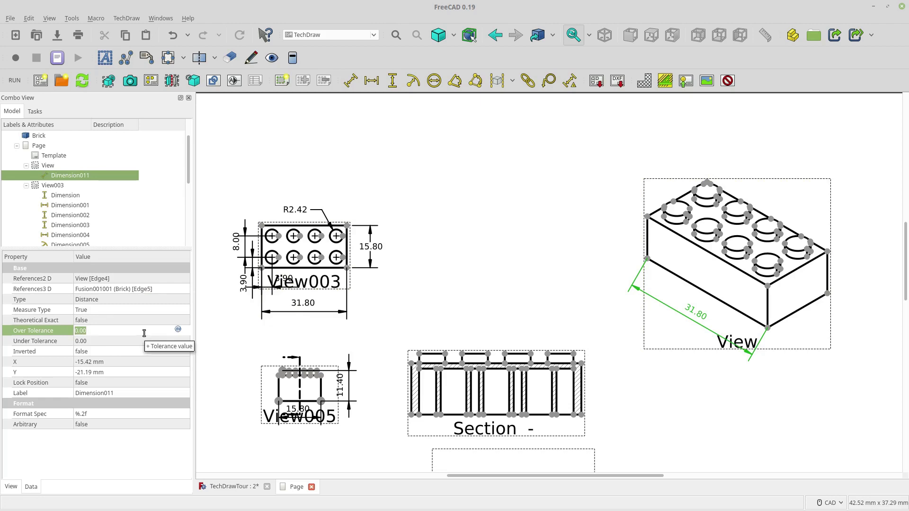
pyautogui.scroll(-3, 516, 386)
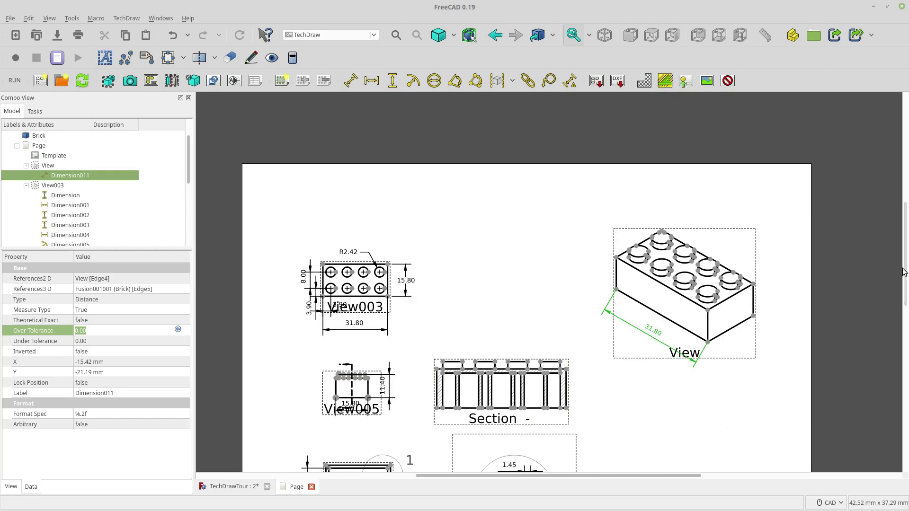
# Move the Section view up, then try a section of the isometric view and cancel it.
pyautogui.moveTo(905, 268); pyautogui.dragTo(904, 291)
pyautogui.moveTo(517, 336); pyautogui.dragTo(520, 313)
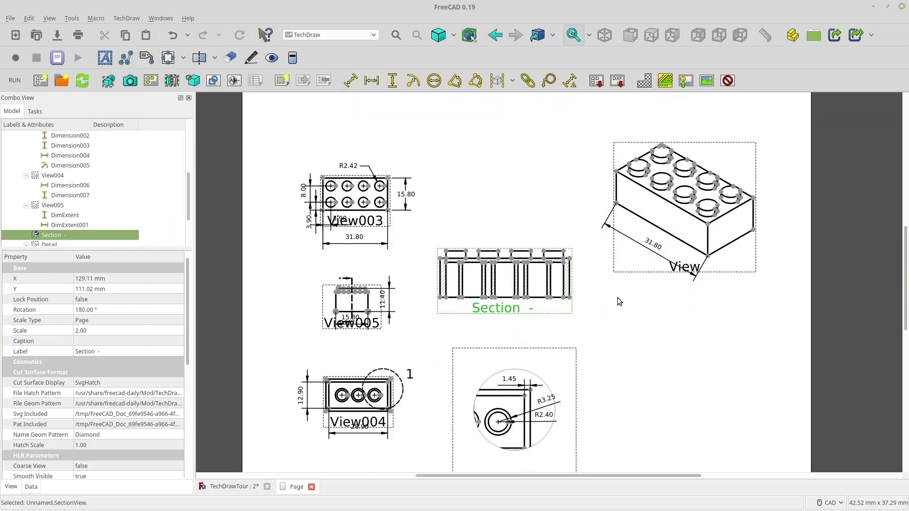
pyautogui.click(687, 219)
pyautogui.click(172, 80)
pyautogui.click(119, 252)
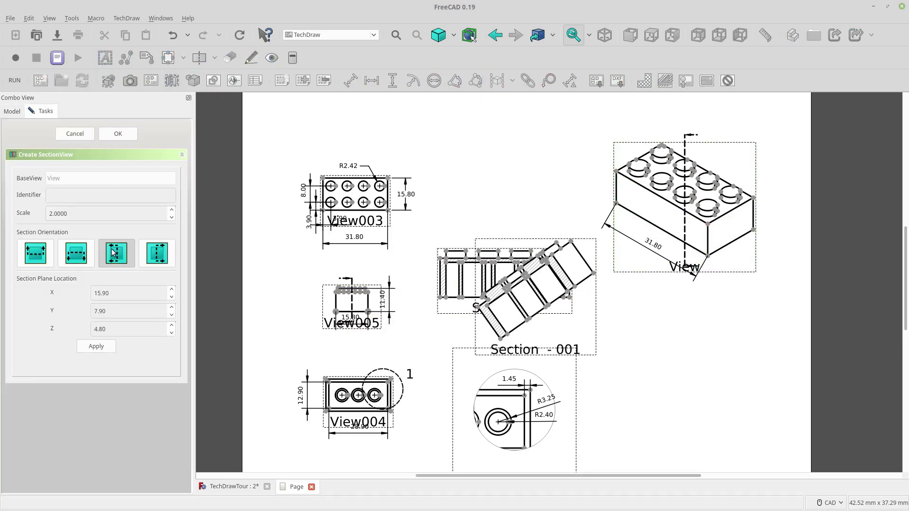
pyautogui.click(81, 256)
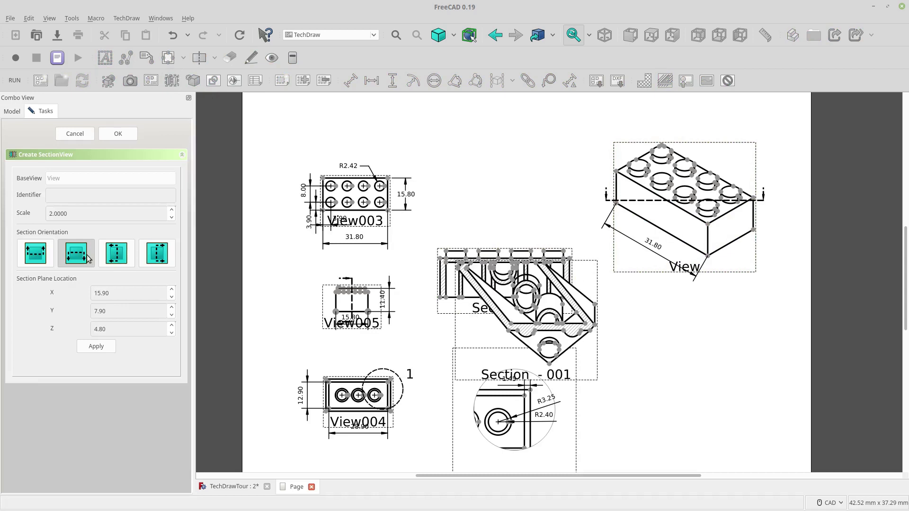
pyautogui.click(572, 384)
pyautogui.moveTo(525, 375); pyautogui.dragTo(698, 419)
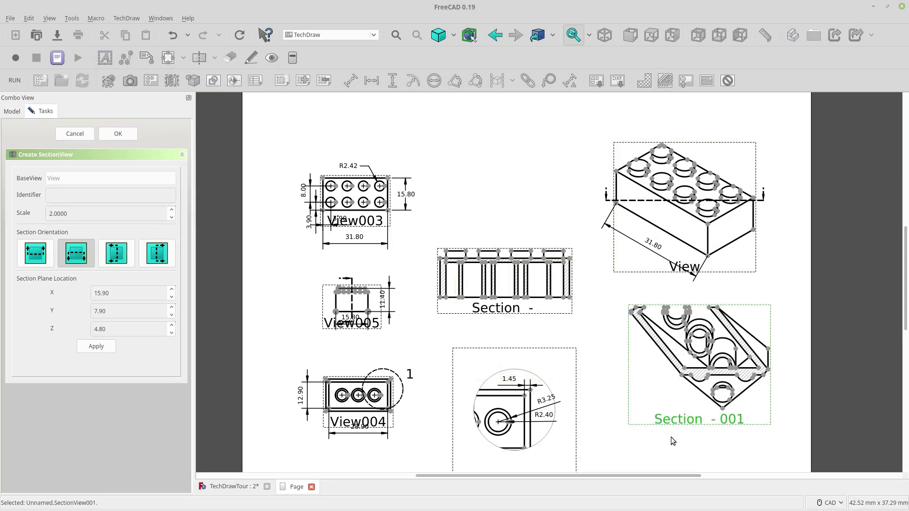
pyautogui.click(657, 349)
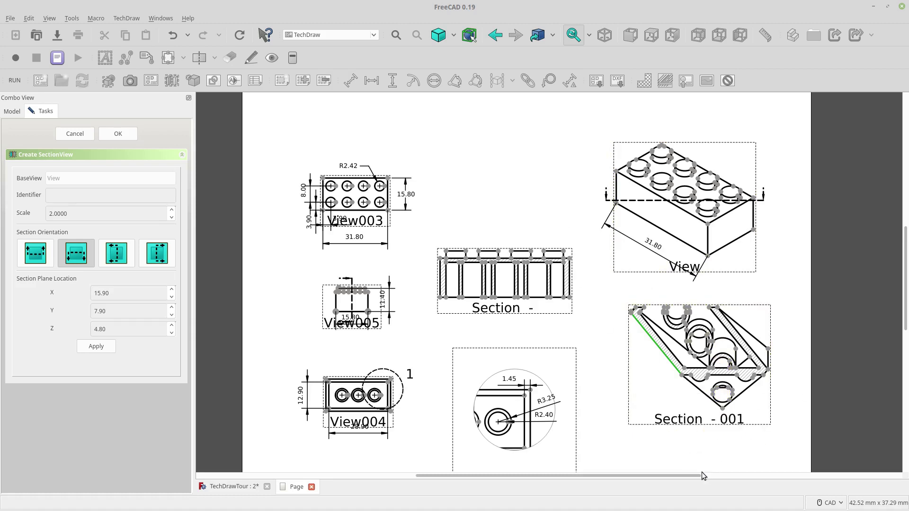
pyautogui.hscroll(1, 700, 477)
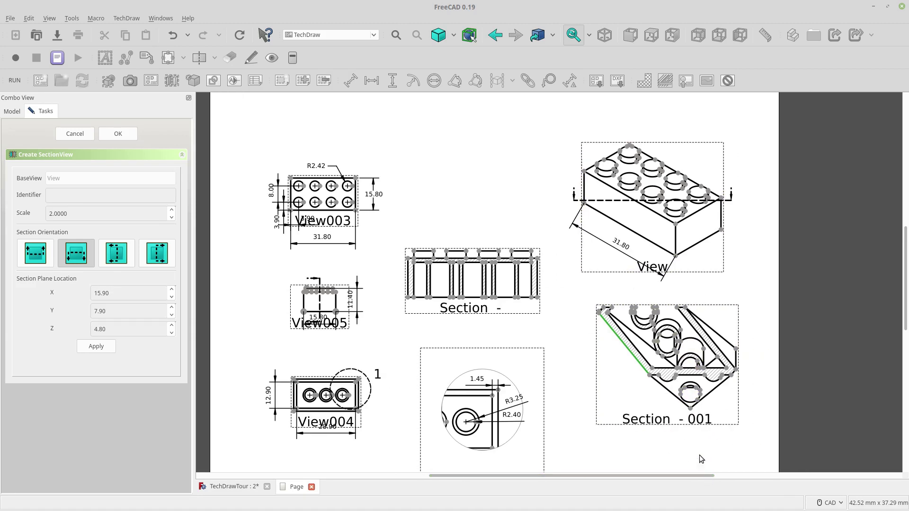
pyautogui.moveTo(679, 419)
pyautogui.mouseDown()
pyautogui.moveTo(511, 221)
pyautogui.moveTo(493, 216)
pyautogui.mouseUp()
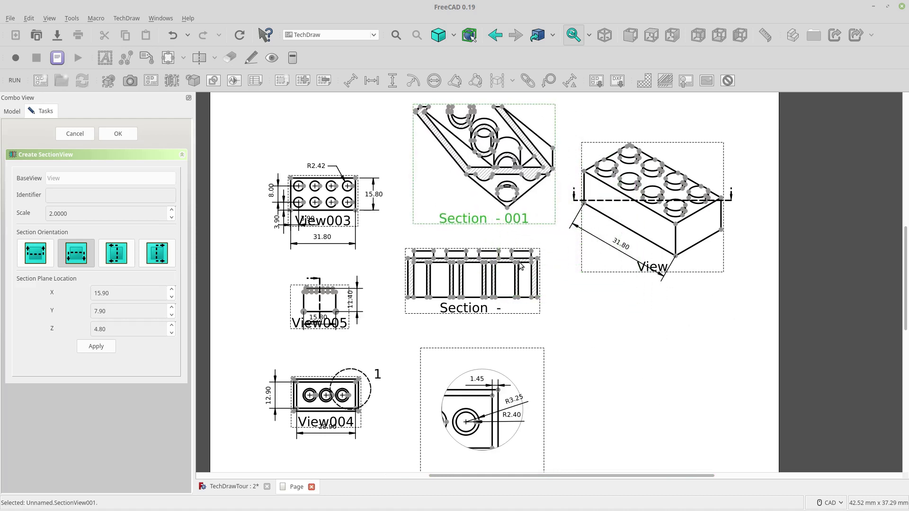
pyautogui.click(81, 137)
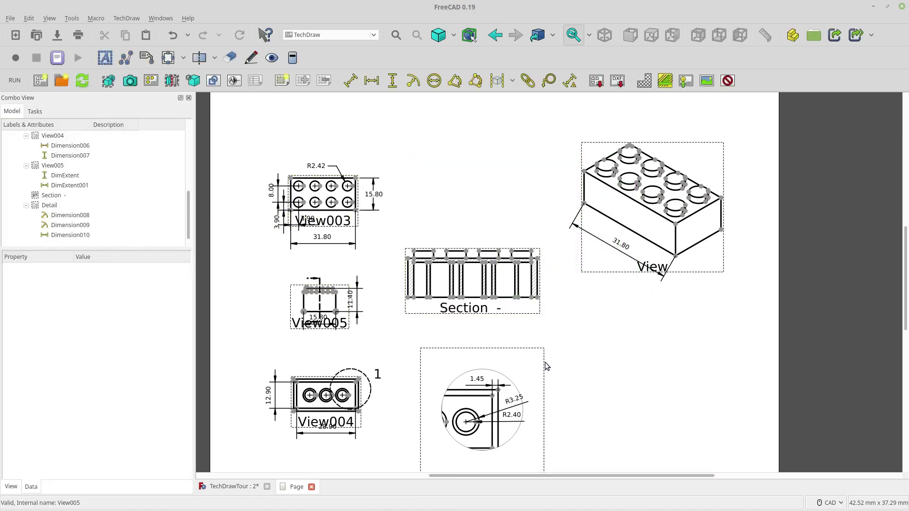
pyautogui.click(497, 298)
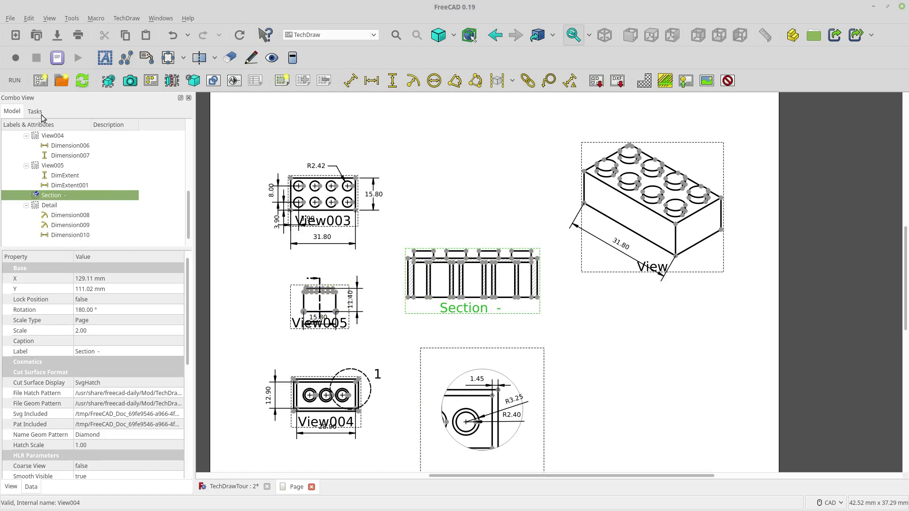
pyautogui.click(330, 221)
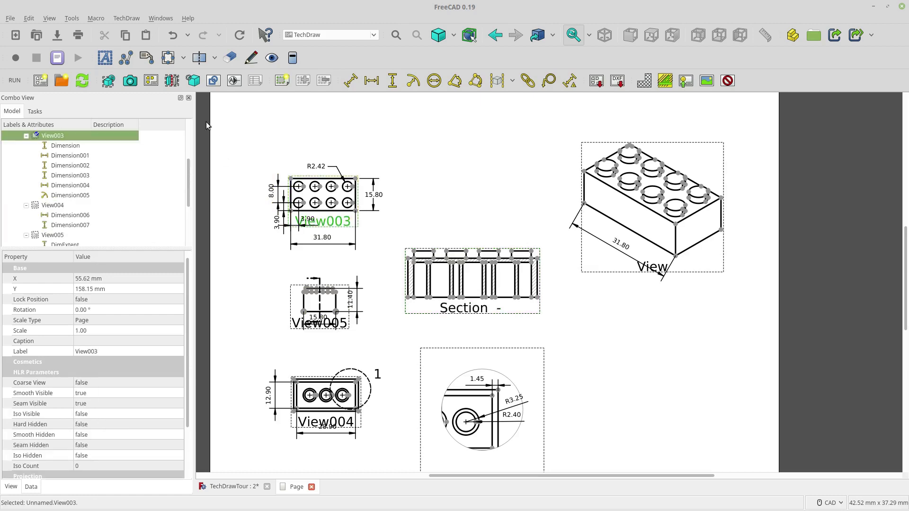
pyautogui.click(191, 82)
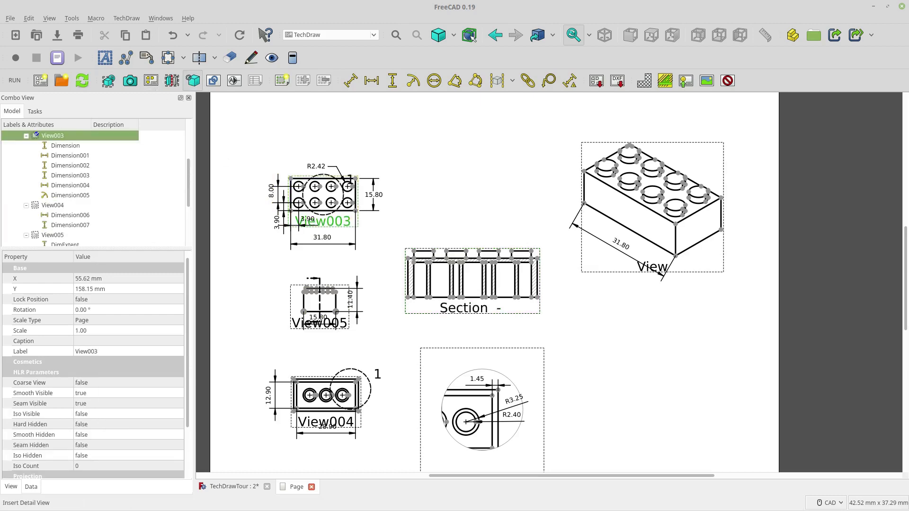
pyautogui.moveTo(473, 337); pyautogui.dragTo(425, 204)
pyautogui.click(38, 113)
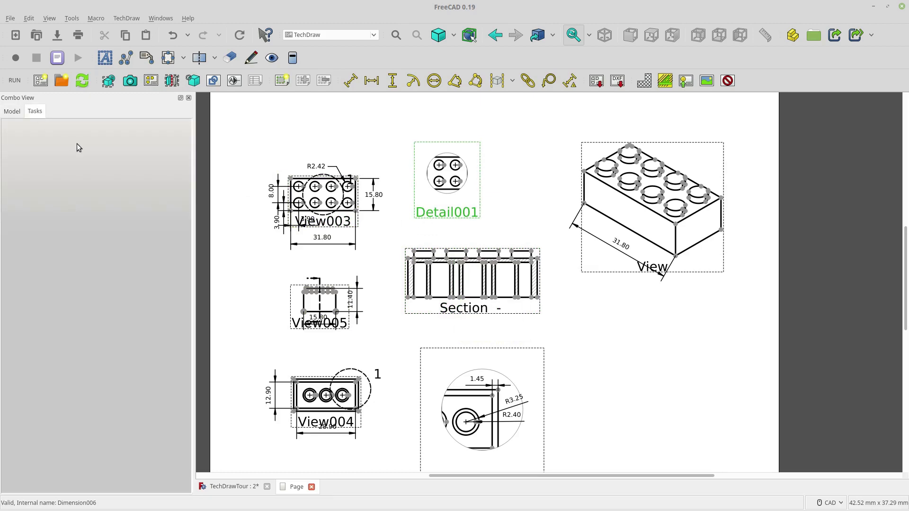
pyautogui.click(12, 111)
pyautogui.moveTo(431, 214); pyautogui.dragTo(431, 215)
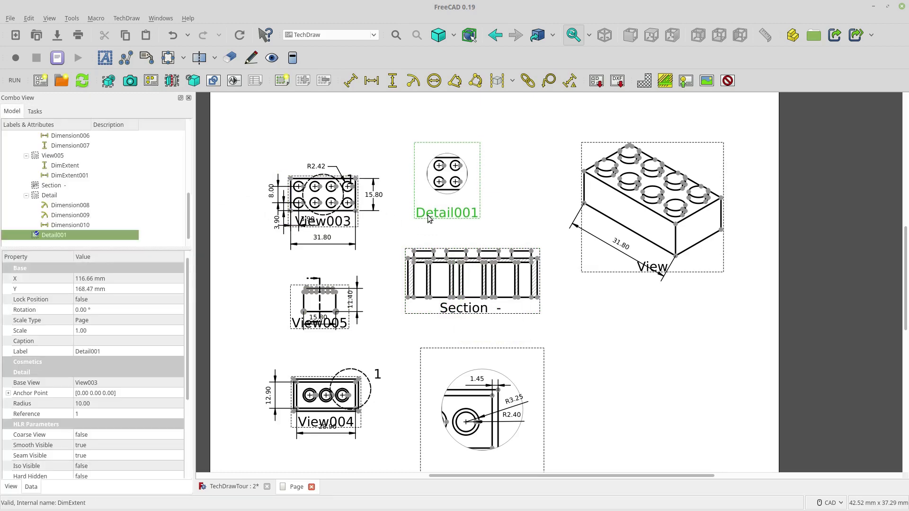
pyautogui.press('Delete')
pyautogui.click(342, 226)
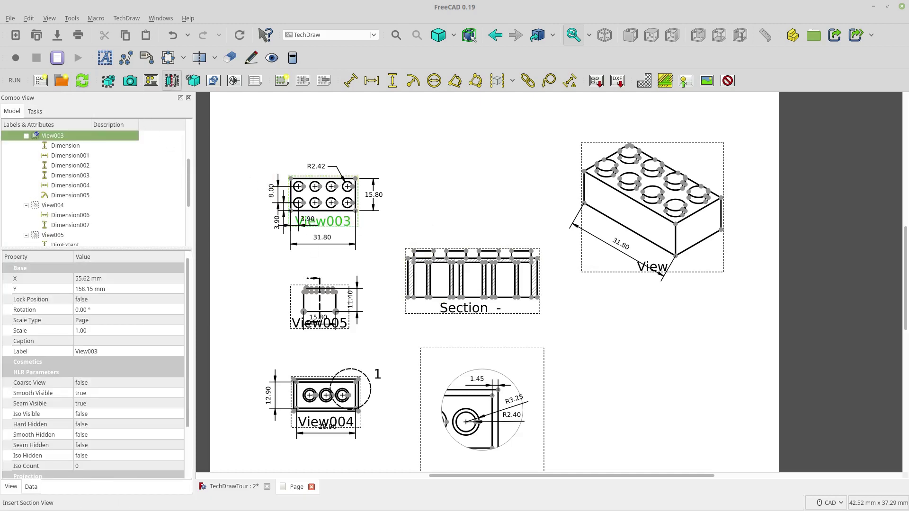
pyautogui.click(171, 80)
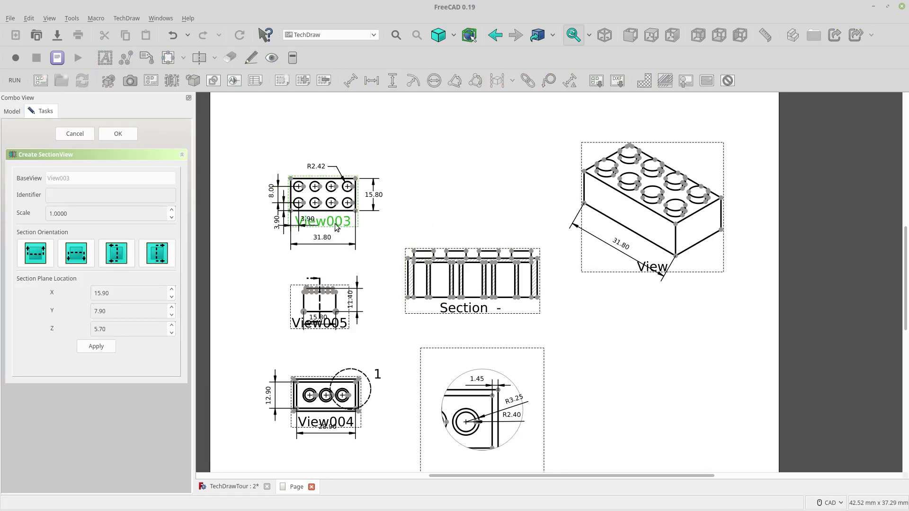
pyautogui.click(109, 348)
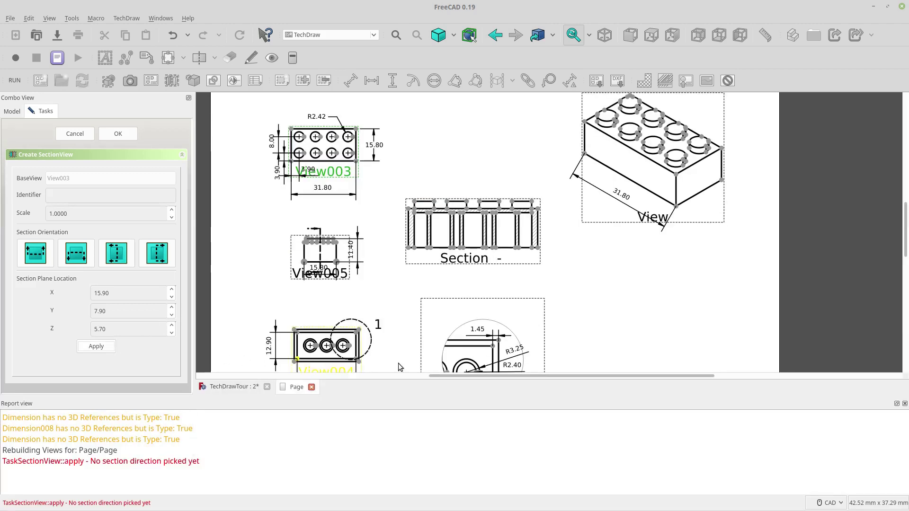
pyautogui.click(125, 262)
pyautogui.moveTo(455, 284); pyautogui.dragTo(458, 182)
pyautogui.click(435, 144)
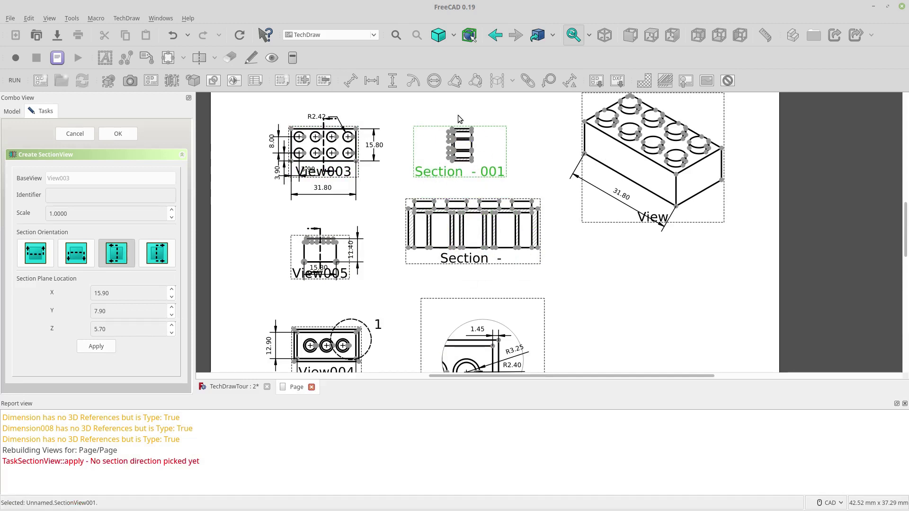
pyautogui.click(76, 134)
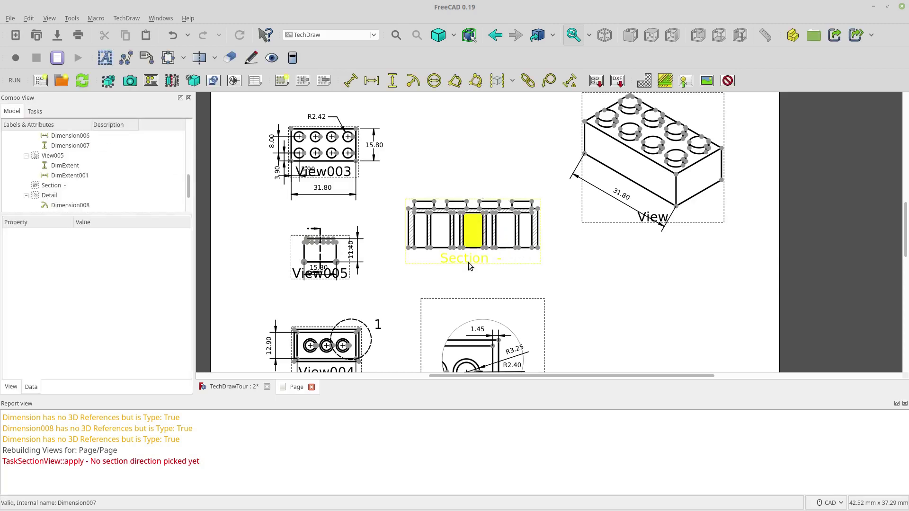
pyautogui.click(904, 404)
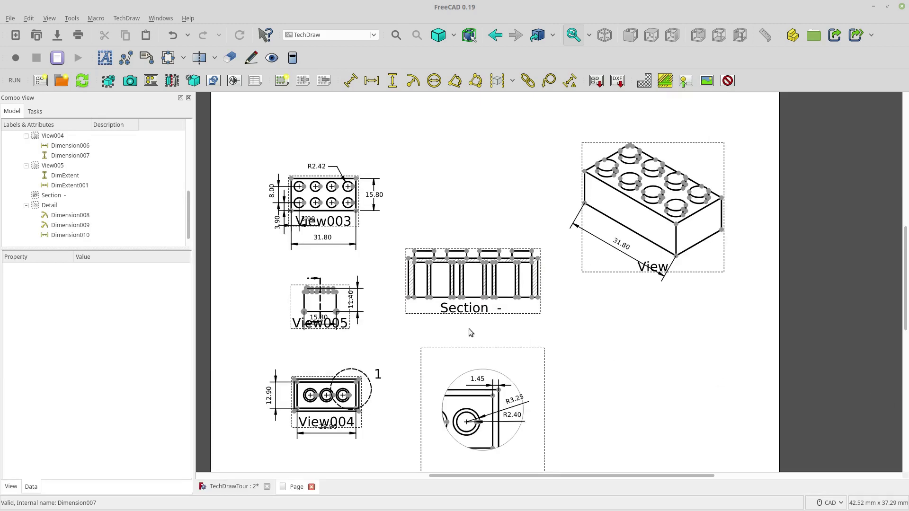
pyautogui.click(464, 311)
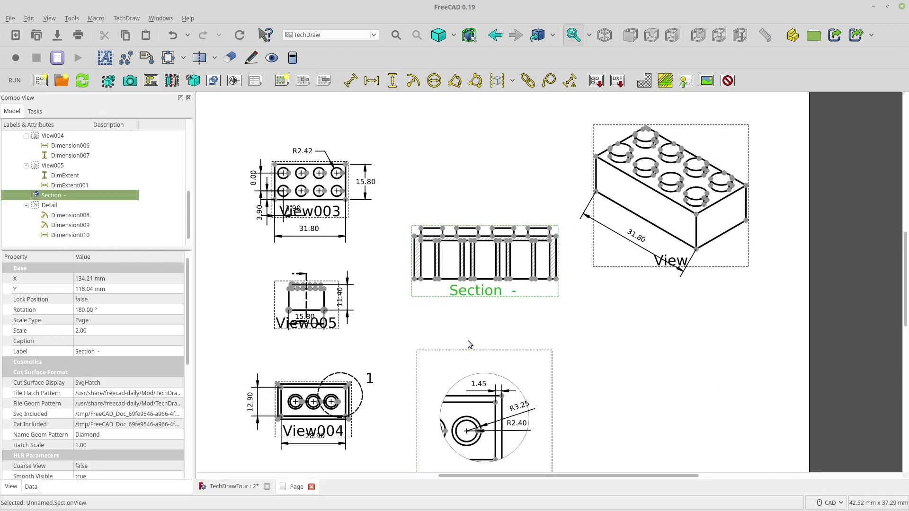
# Add balloon 1 and an underlined size-48 rich-text 'Text' placed above the Section view.
pyautogui.click(548, 80)
pyautogui.click(470, 149)
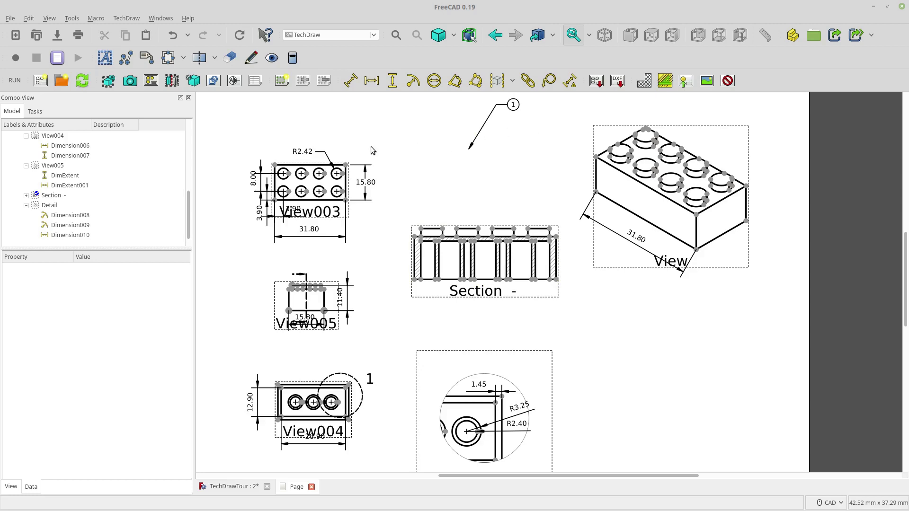
pyautogui.click(148, 59)
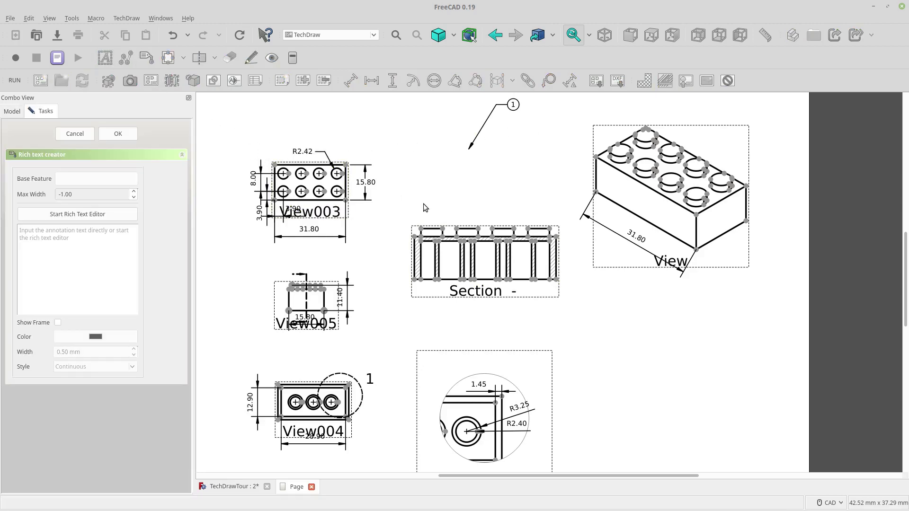
pyautogui.click(115, 214)
pyautogui.write('Text')
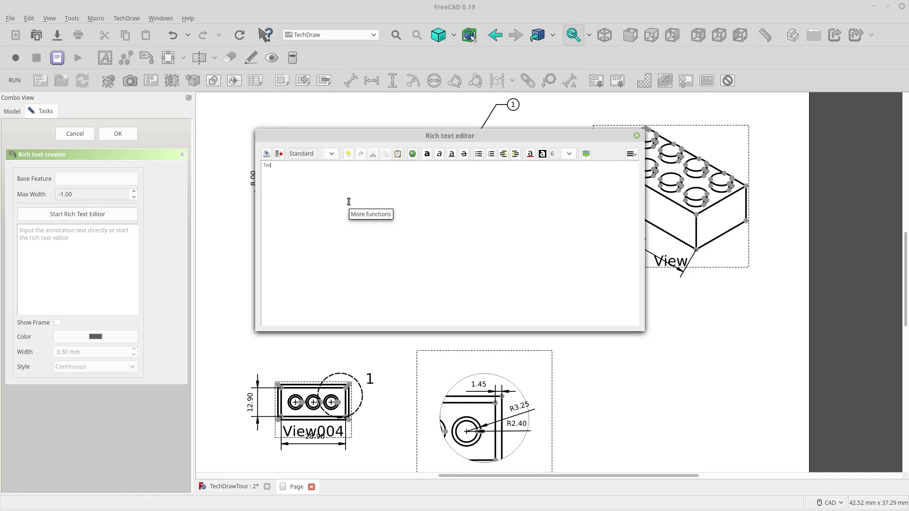
pyautogui.click(569, 154)
pyautogui.click(562, 342)
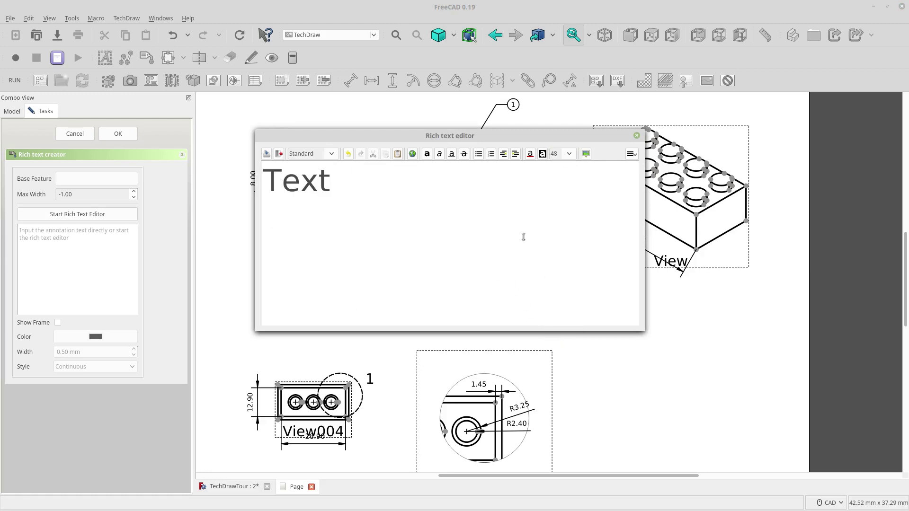
pyautogui.doubleClick(290, 189)
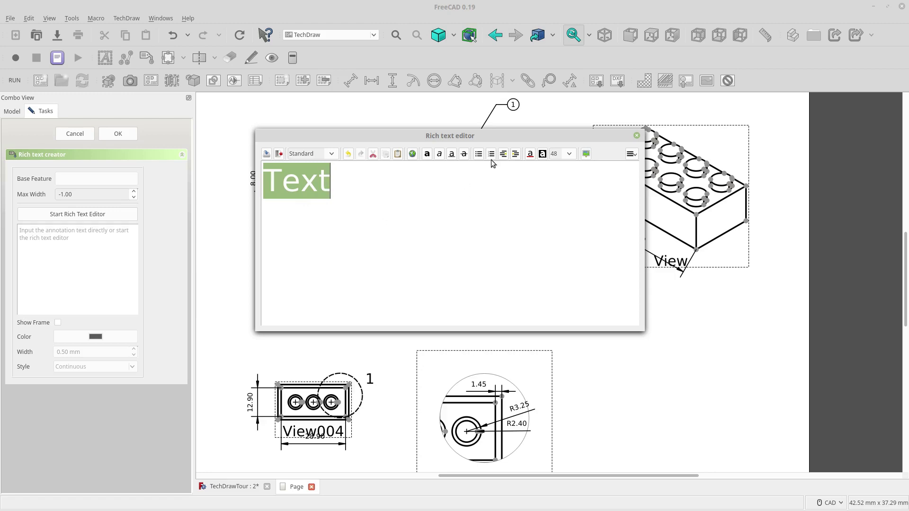
pyautogui.click(451, 158)
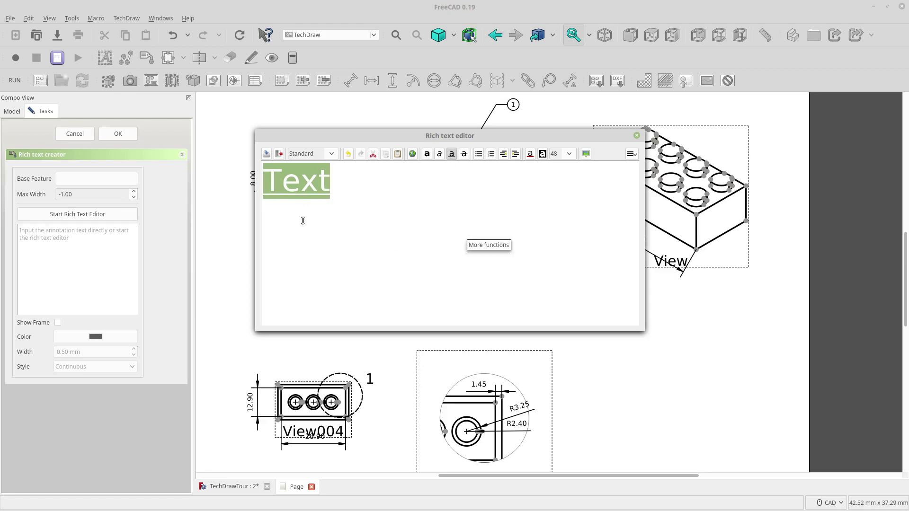
pyautogui.click(267, 154)
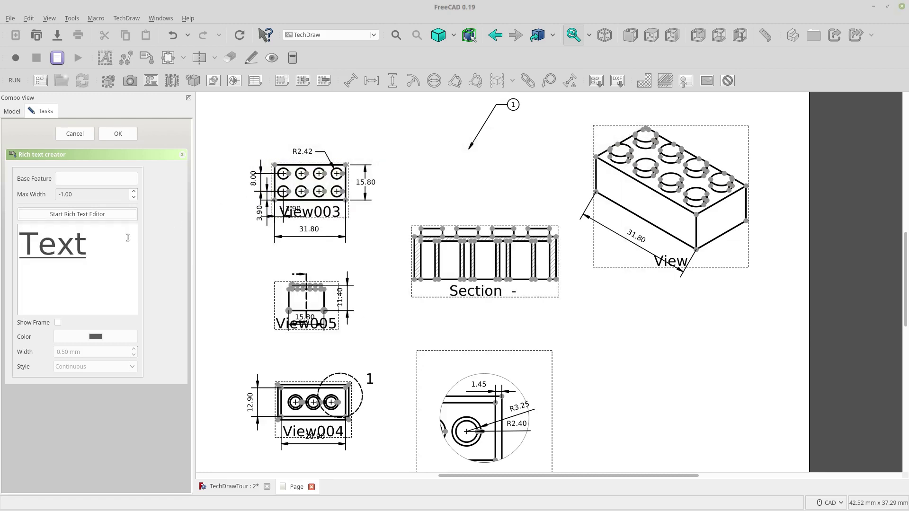
pyautogui.click(118, 133)
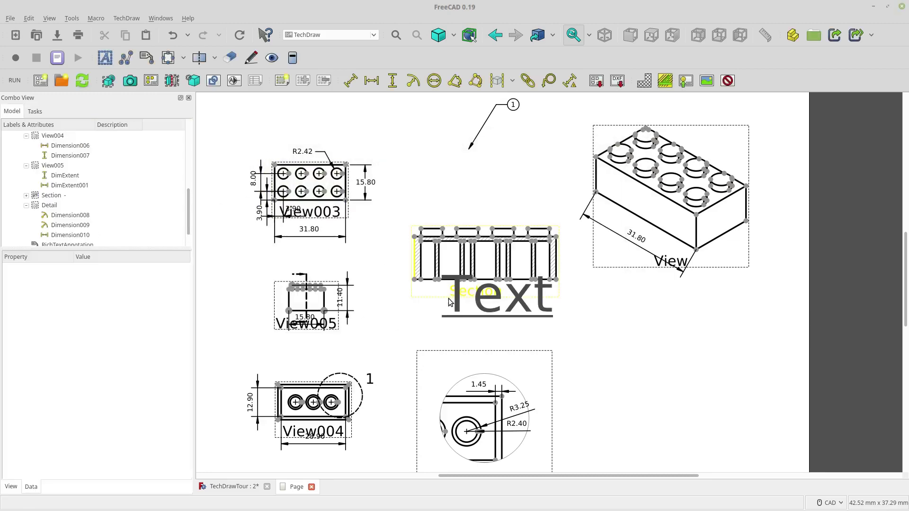
pyautogui.moveTo(477, 301)
pyautogui.mouseDown()
pyautogui.moveTo(462, 205)
pyautogui.moveTo(450, 193)
pyautogui.mouseUp()
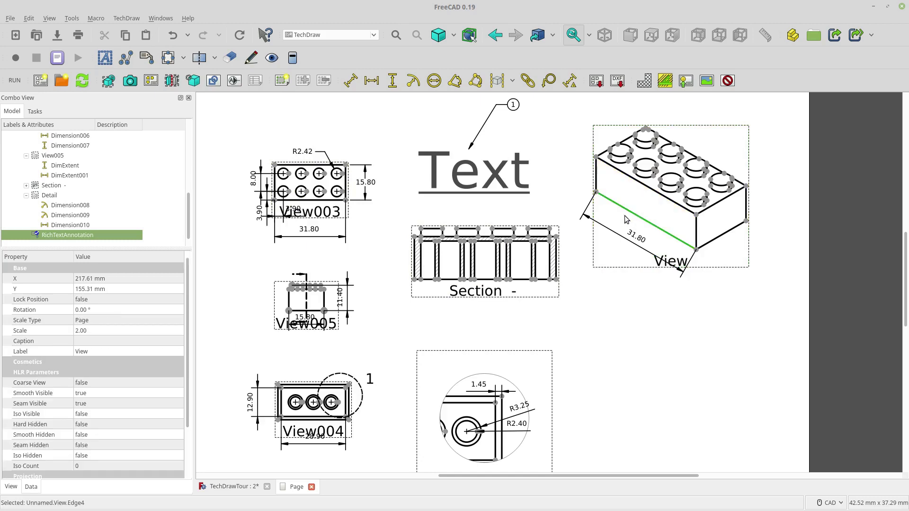
# Add a cosmetic midpoint vertex on the isometric brick's lower-left front edge.
pyautogui.click(168, 57)
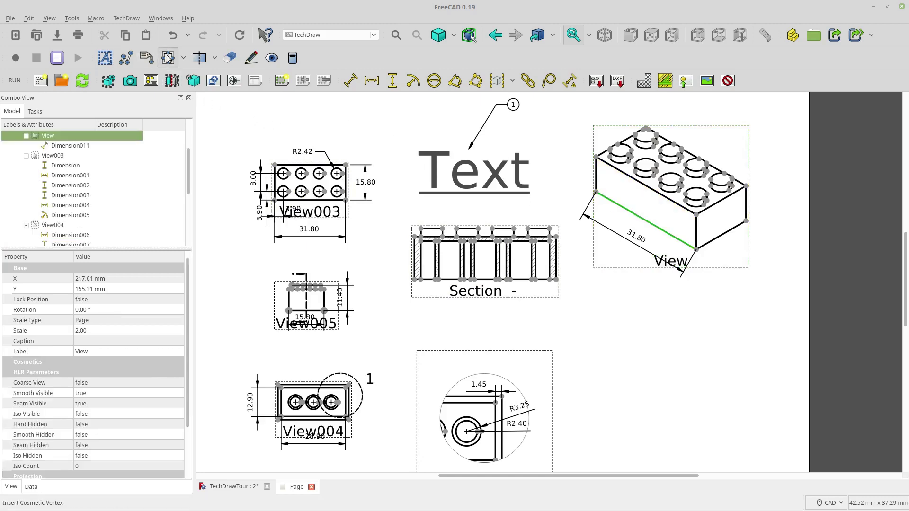
pyautogui.click(645, 227)
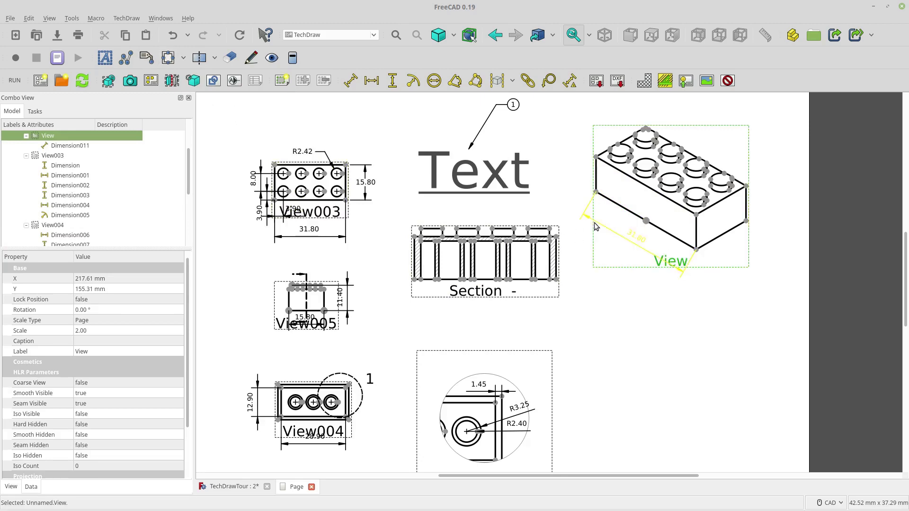
# Insert a 'Default Text' annotation below the isometric view and delete duplicate Annotation001.
pyautogui.click(105, 57)
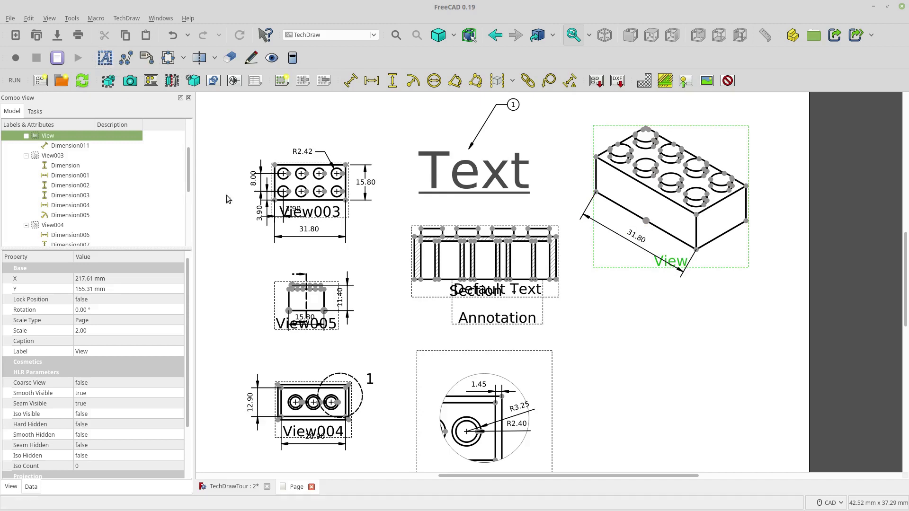
pyautogui.click(105, 58)
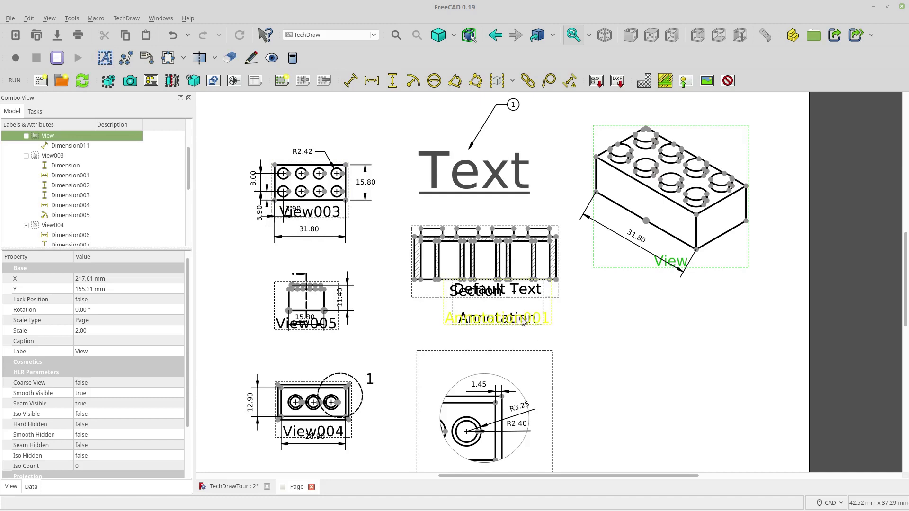
pyautogui.moveTo(525, 318)
pyautogui.mouseDown()
pyautogui.moveTo(671, 373)
pyautogui.moveTo(660, 375)
pyautogui.mouseUp()
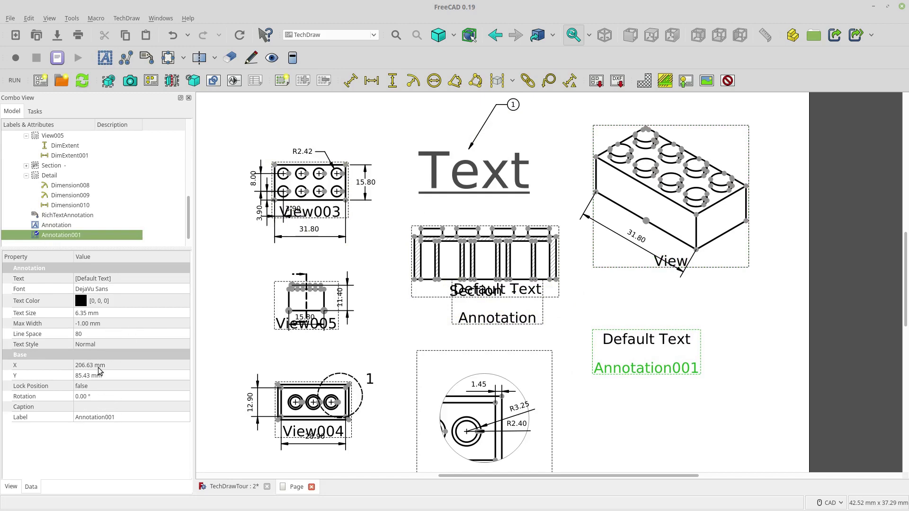
pyautogui.click(11, 486)
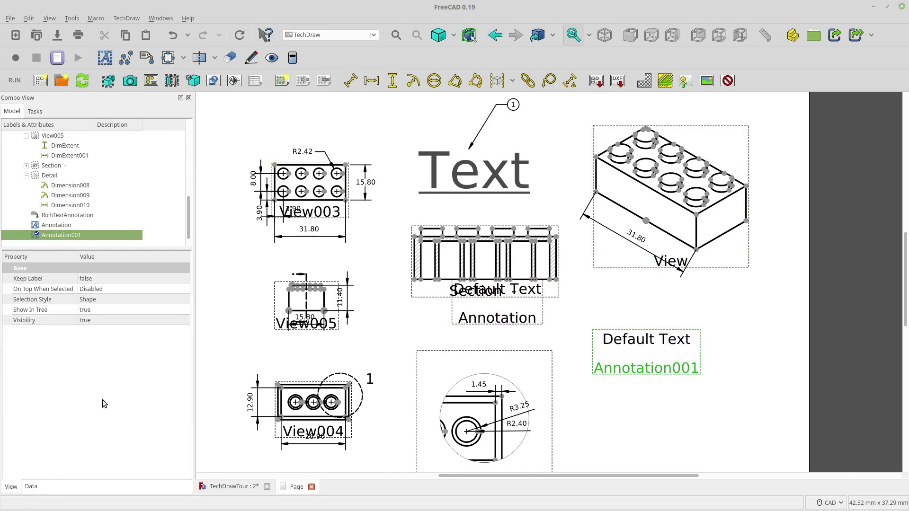
pyautogui.click(78, 228)
pyautogui.click(78, 235)
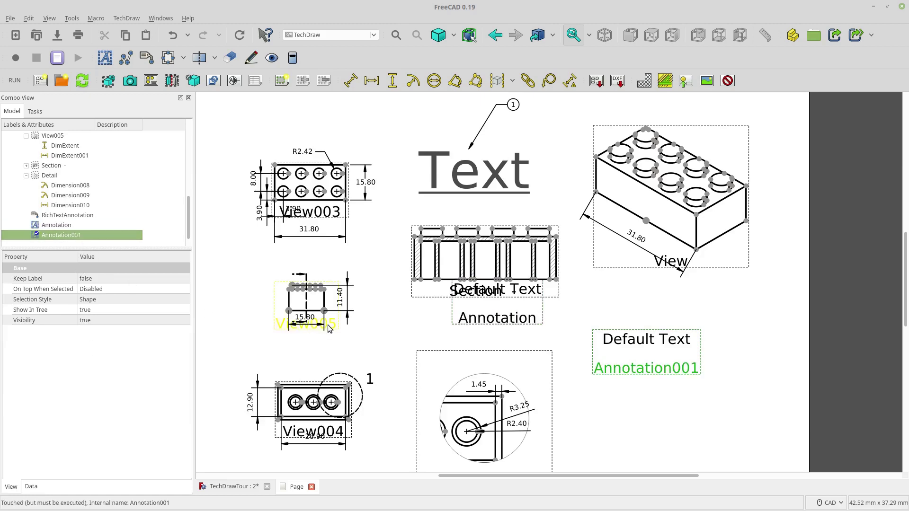
pyautogui.press('Delete')
pyautogui.moveTo(498, 325)
pyautogui.mouseDown()
pyautogui.moveTo(594, 334)
pyautogui.moveTo(653, 357)
pyautogui.mouseUp()
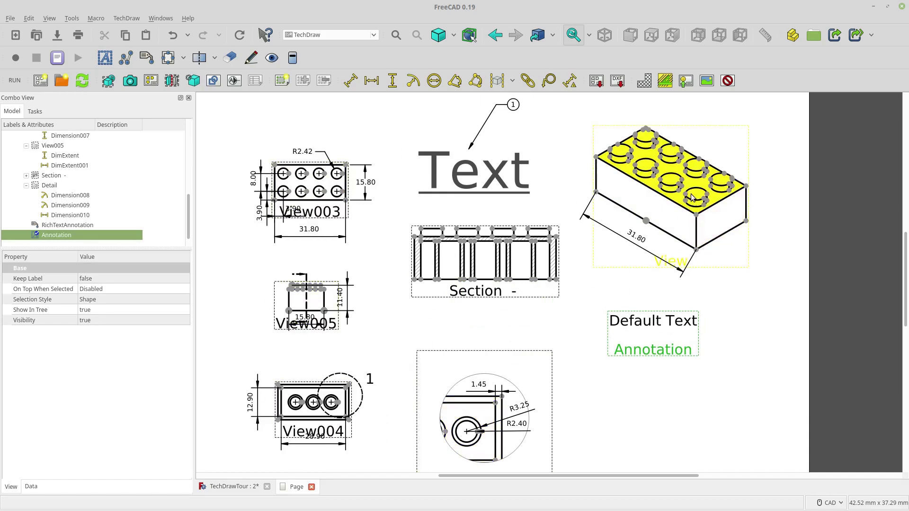
pyautogui.scroll(3, 344, 207)
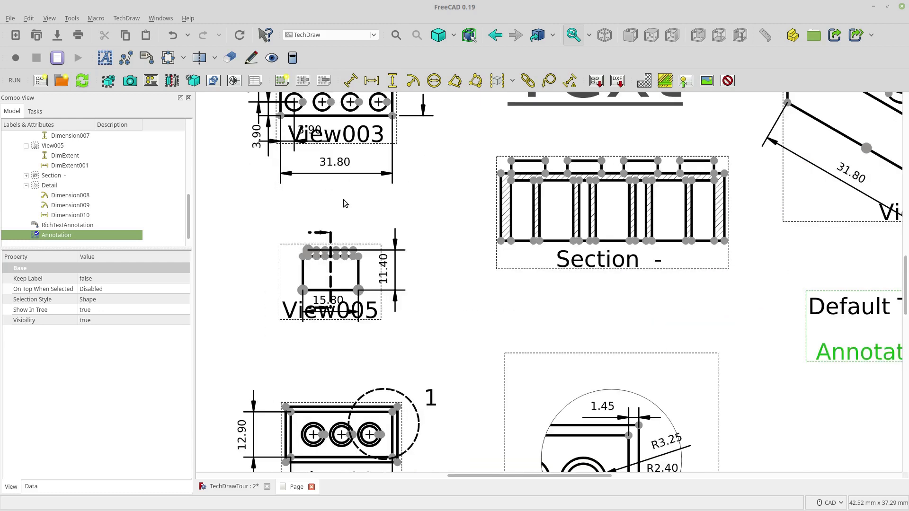
pyautogui.click(530, 162)
pyautogui.click(201, 58)
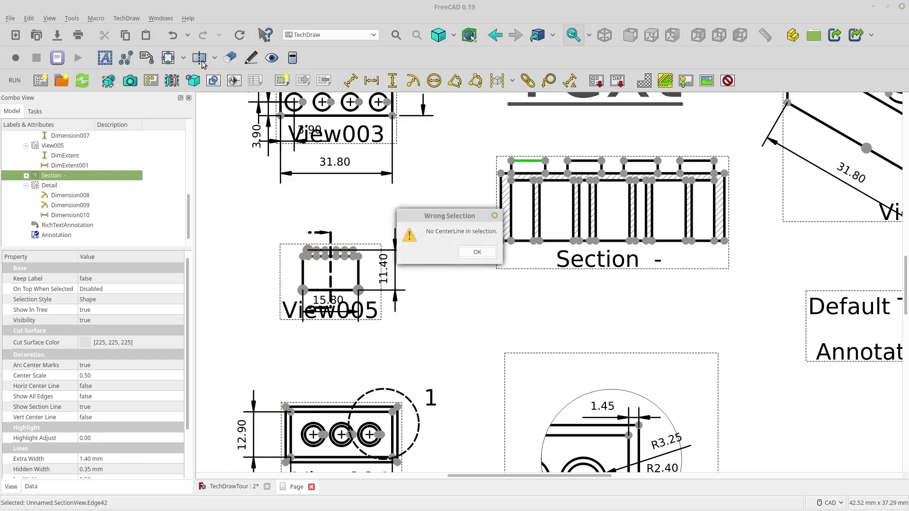
pyautogui.click(472, 255)
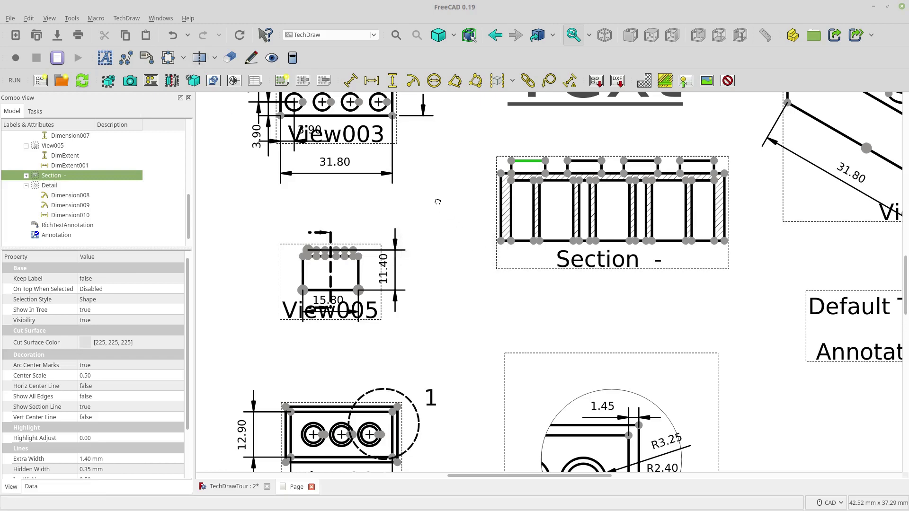
pyautogui.click(477, 239)
pyautogui.click(214, 58)
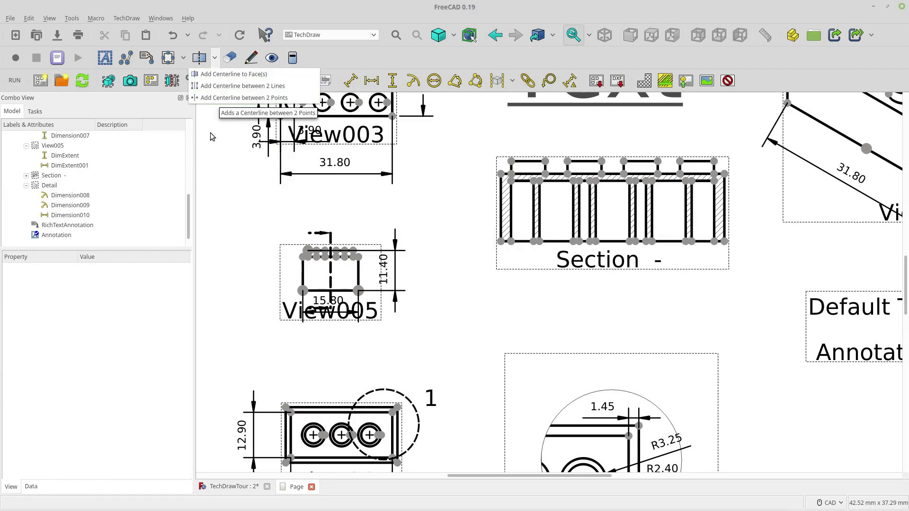
pyautogui.click(215, 116)
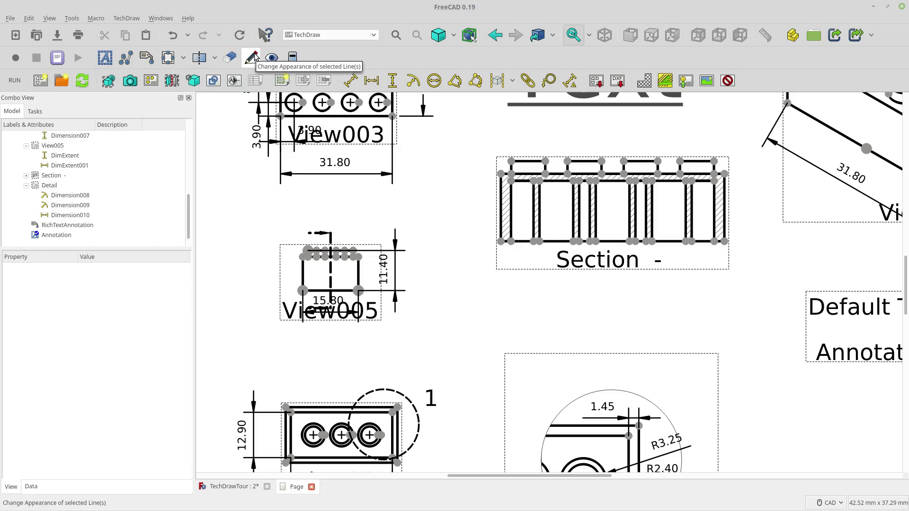
# Recolour the isometric view's lower-left front edge pink as a continuous 0.70-weight line decoration.
pyautogui.scroll(-4, 566, 128)
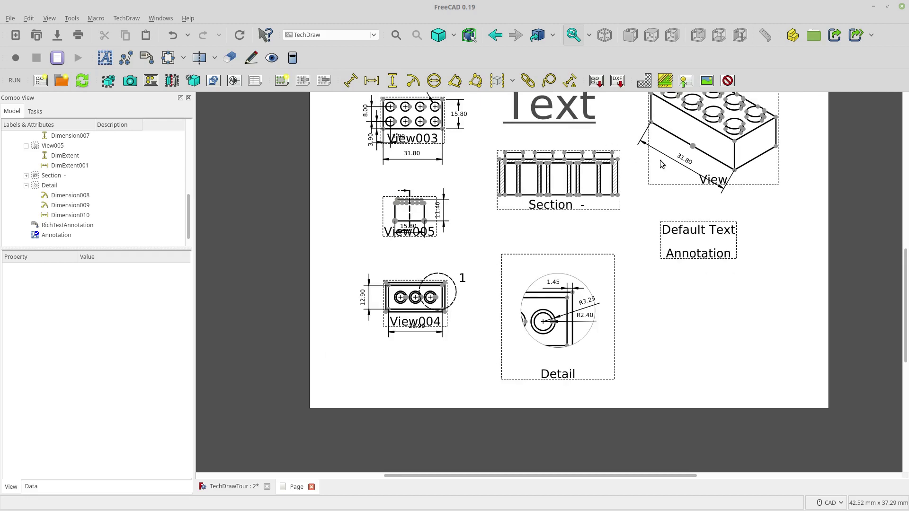
pyautogui.click(673, 137)
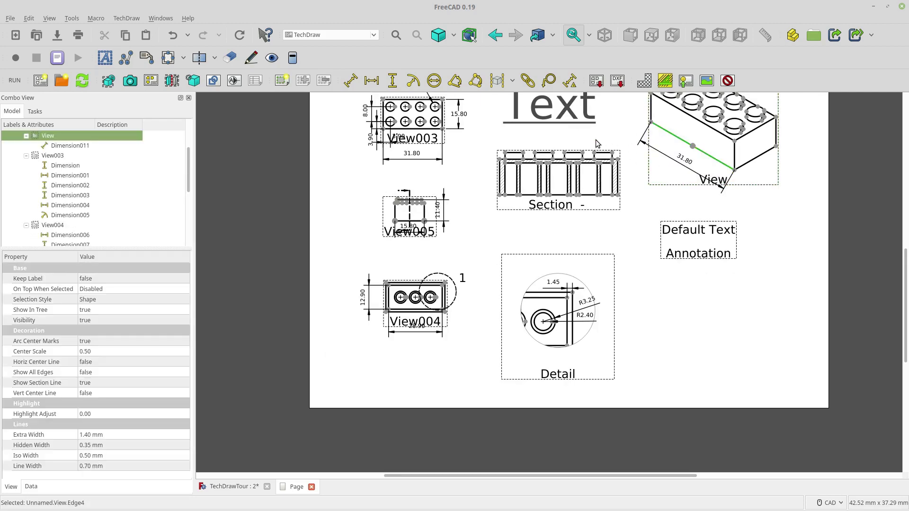
pyautogui.click(251, 58)
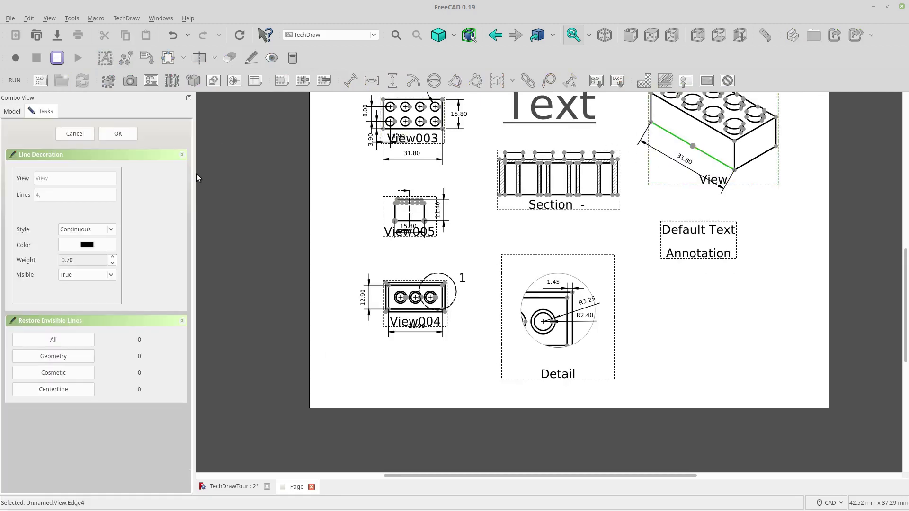
pyautogui.click(109, 246)
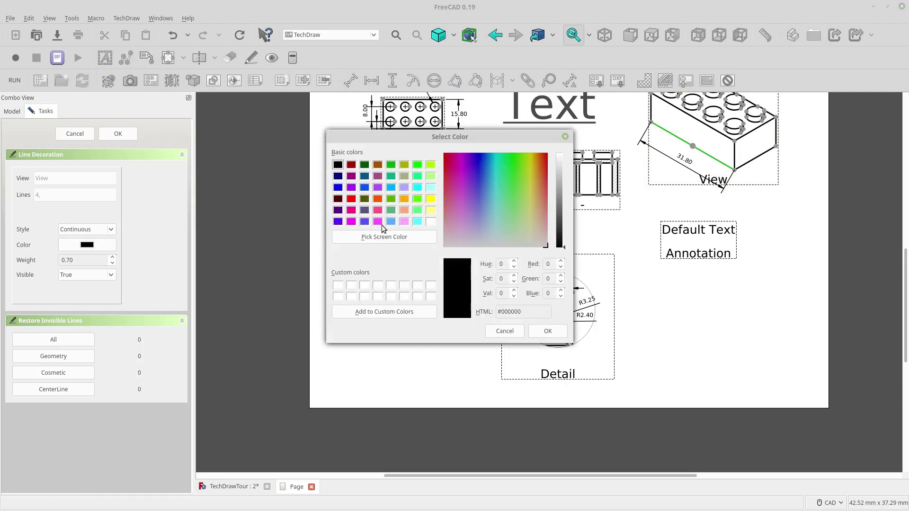
pyautogui.click(378, 210)
pyautogui.click(538, 333)
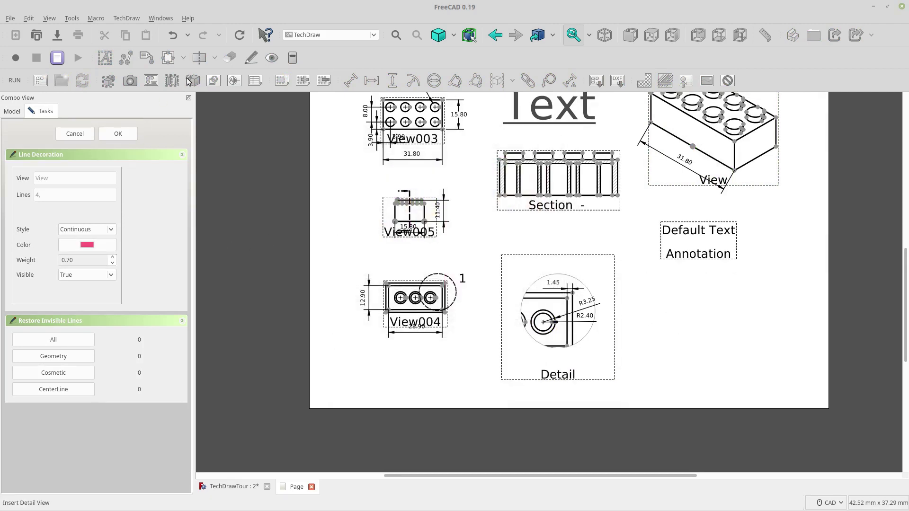
pyautogui.click(122, 137)
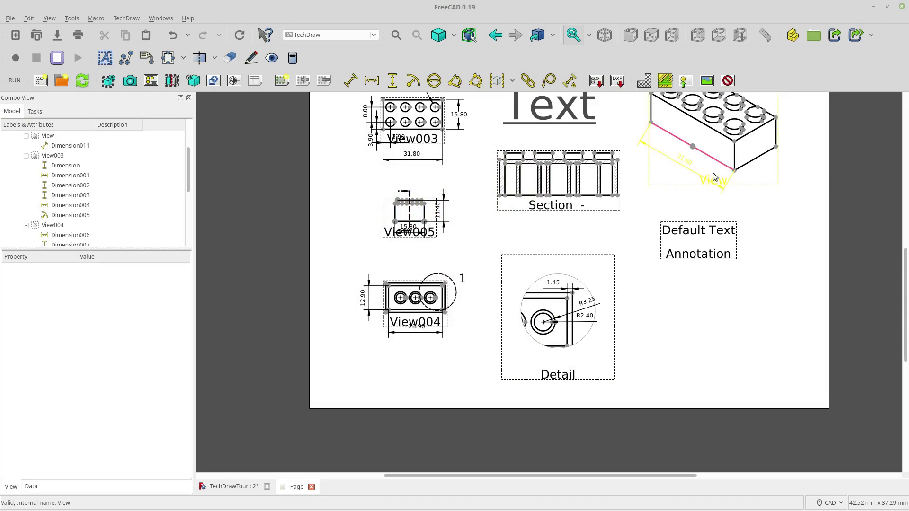
pyautogui.scroll(2, 734, 163)
pyautogui.scroll(-2, 759, 210)
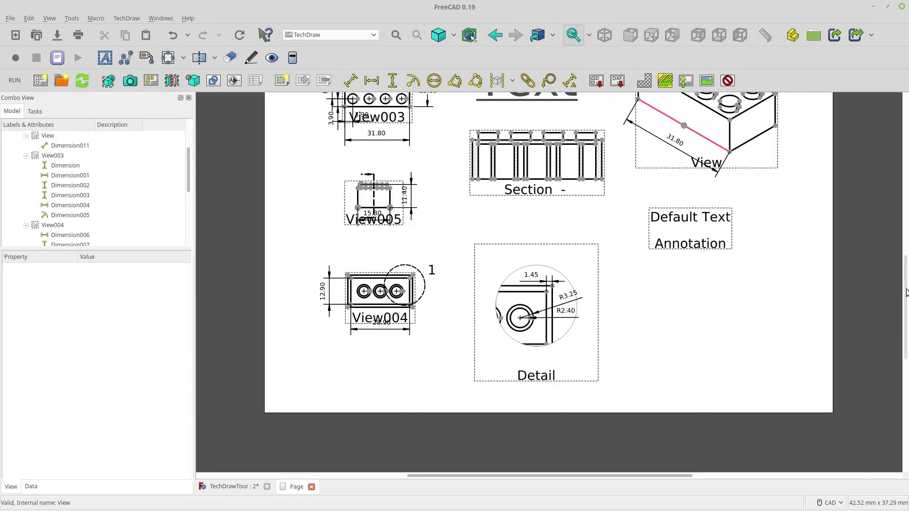
pyautogui.scroll(3, 905, 284)
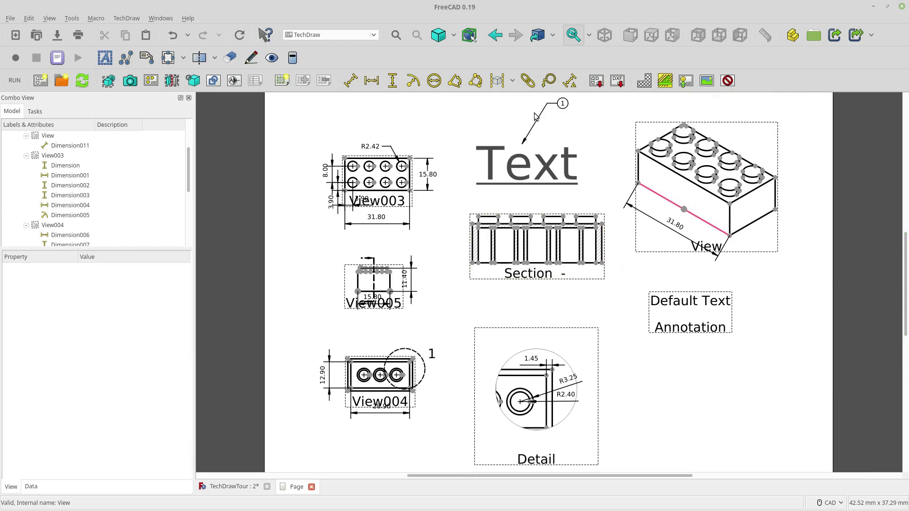